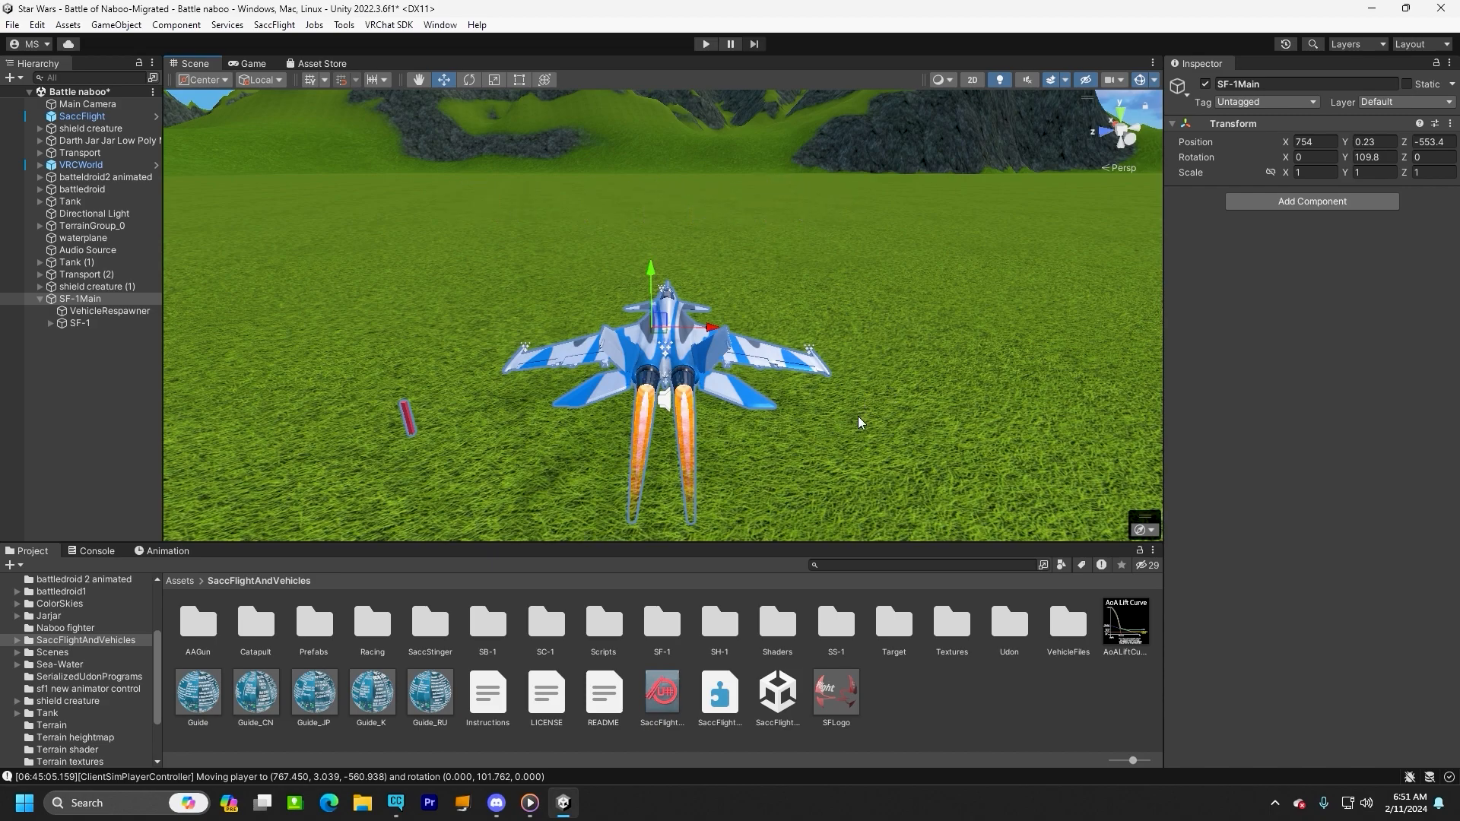
# - Look through the SF-1 Animations folder for the original animator controller and the sf1 new animator control folder for its renamed copy
pyautogui.moveTo(851, 422); pyautogui.dragTo(850, 430, button='right')
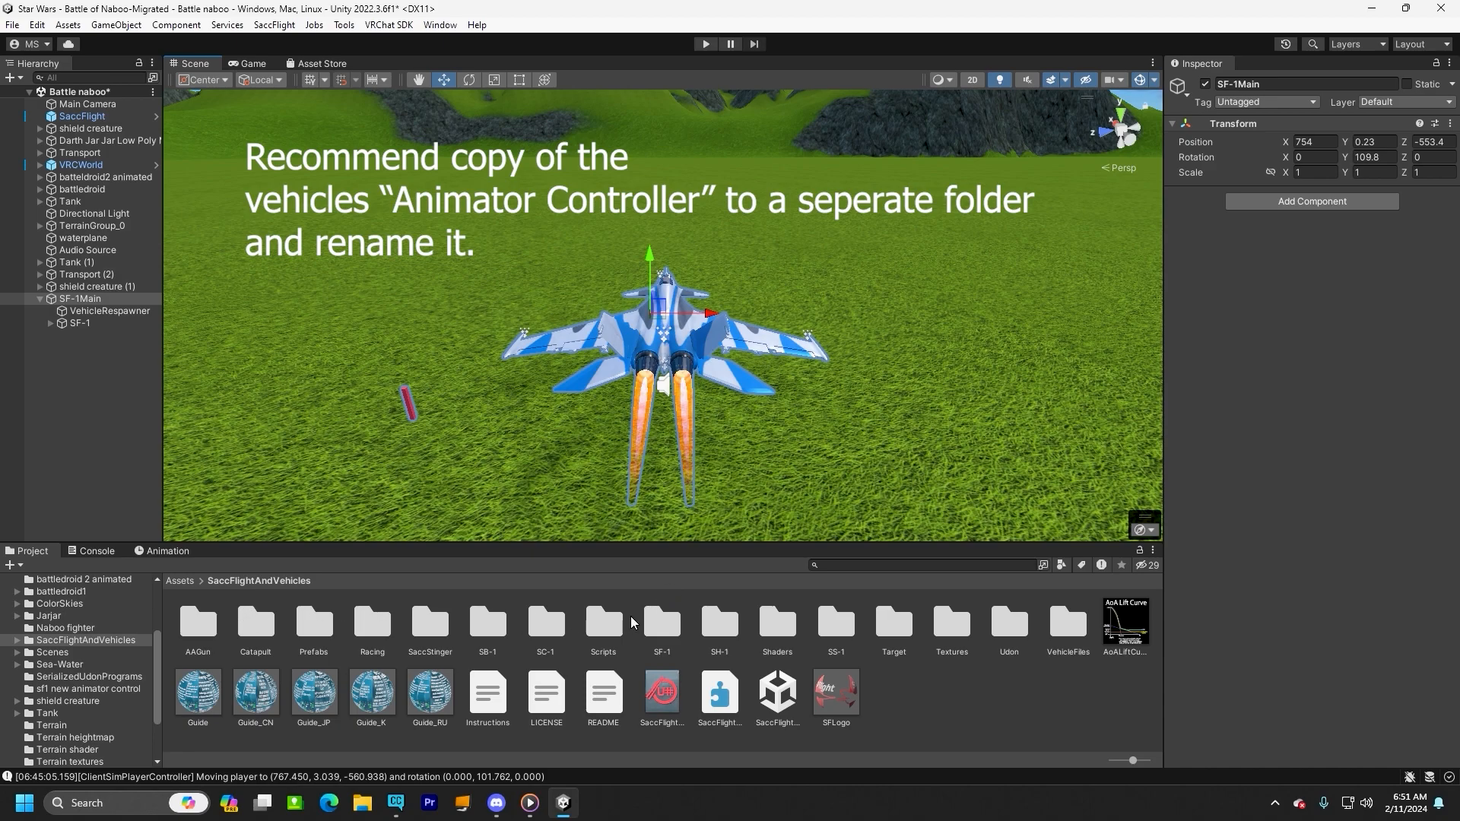
pyautogui.doubleClick(660, 635)
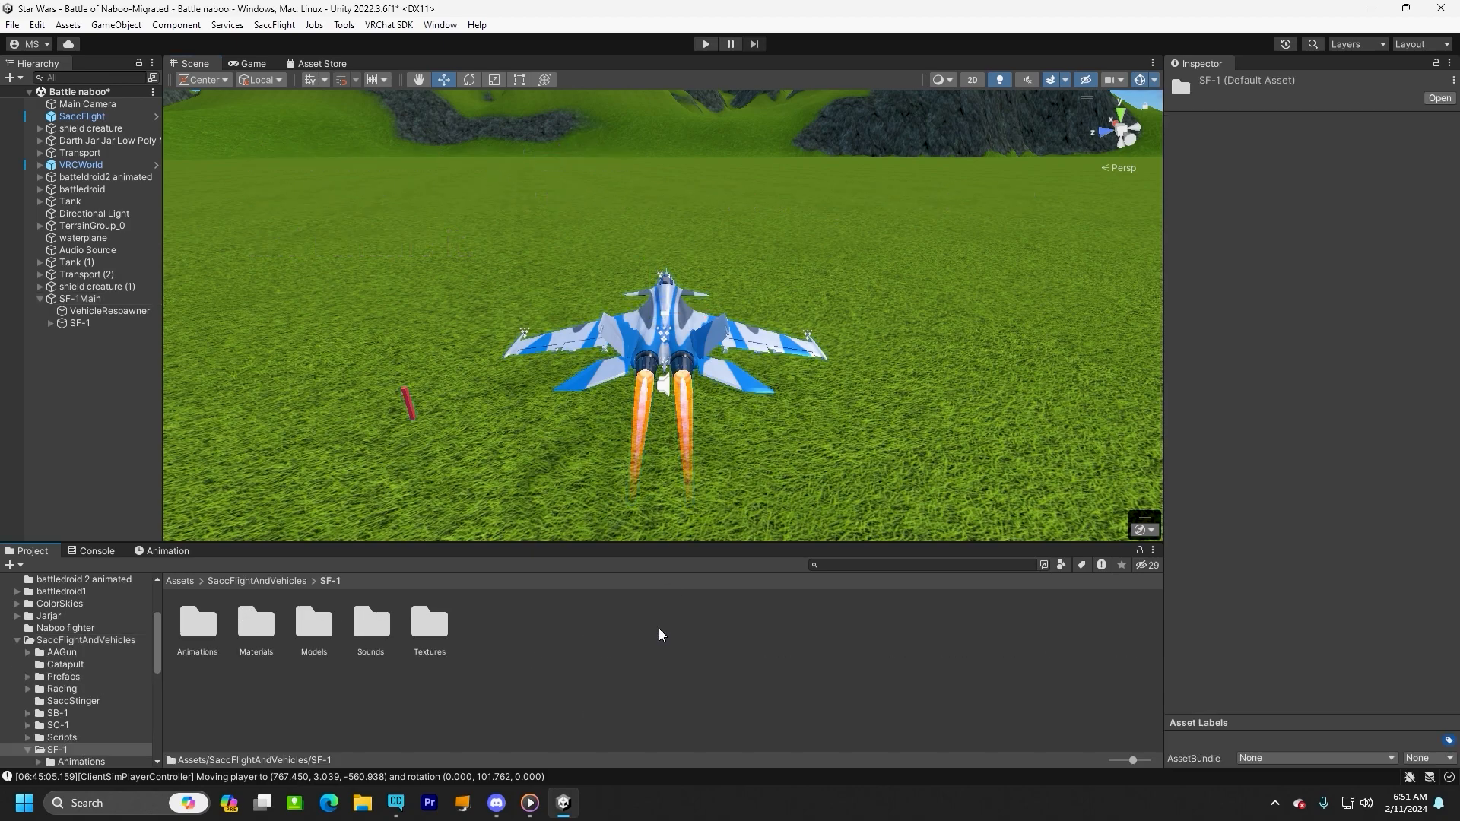
pyautogui.doubleClick(195, 628)
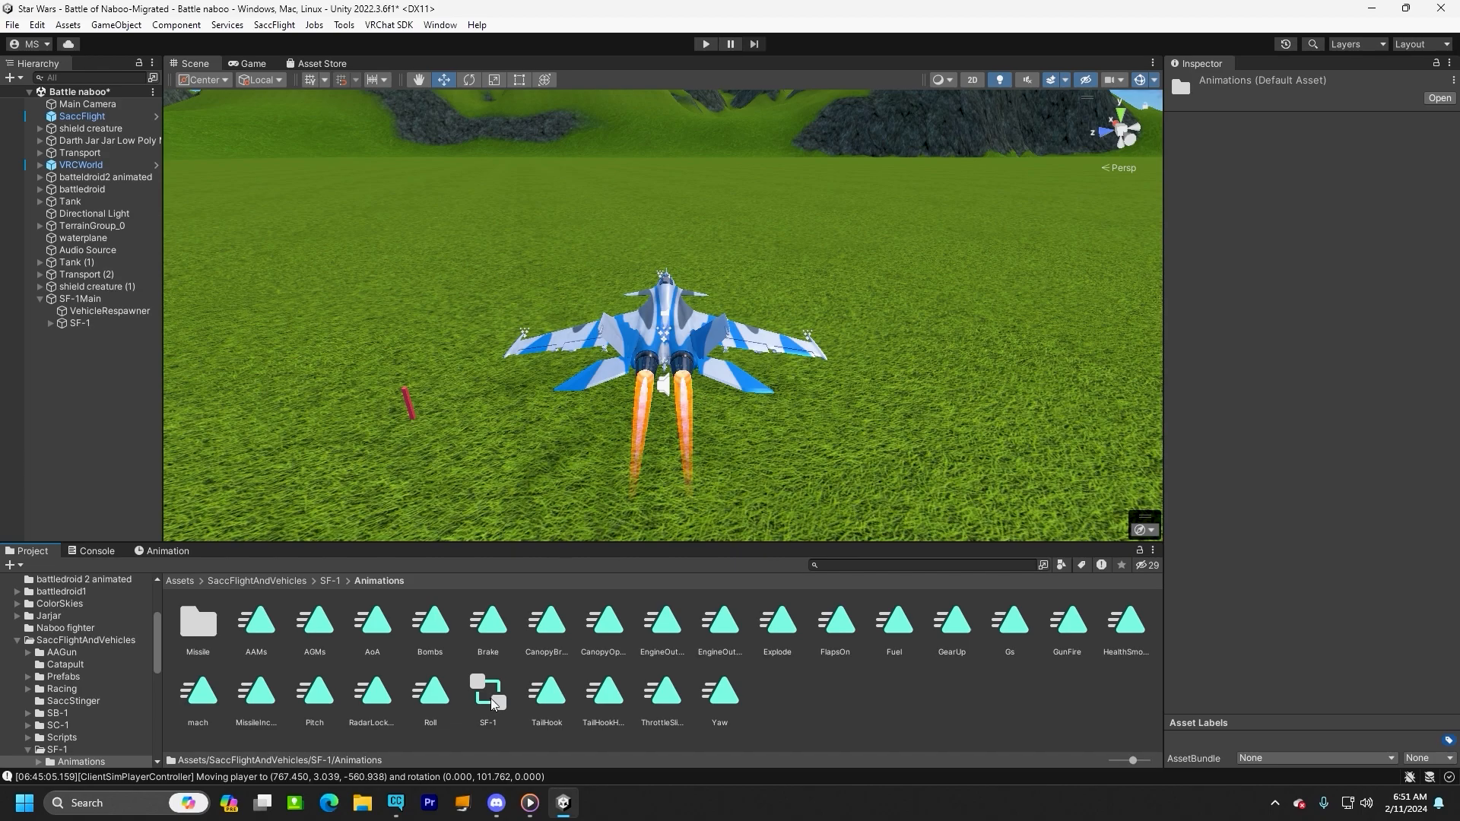
pyautogui.click(18, 641)
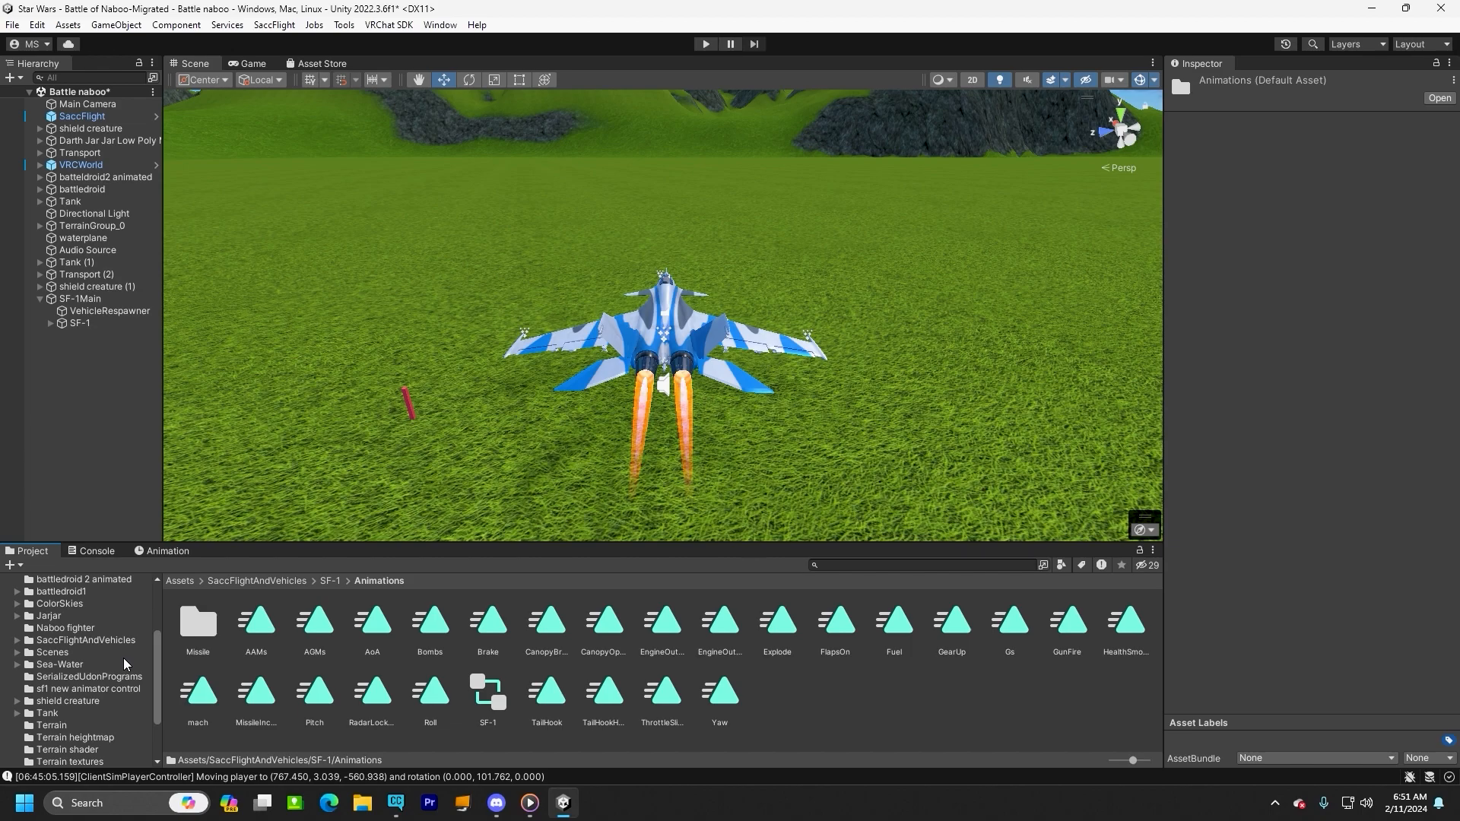
pyautogui.click(89, 689)
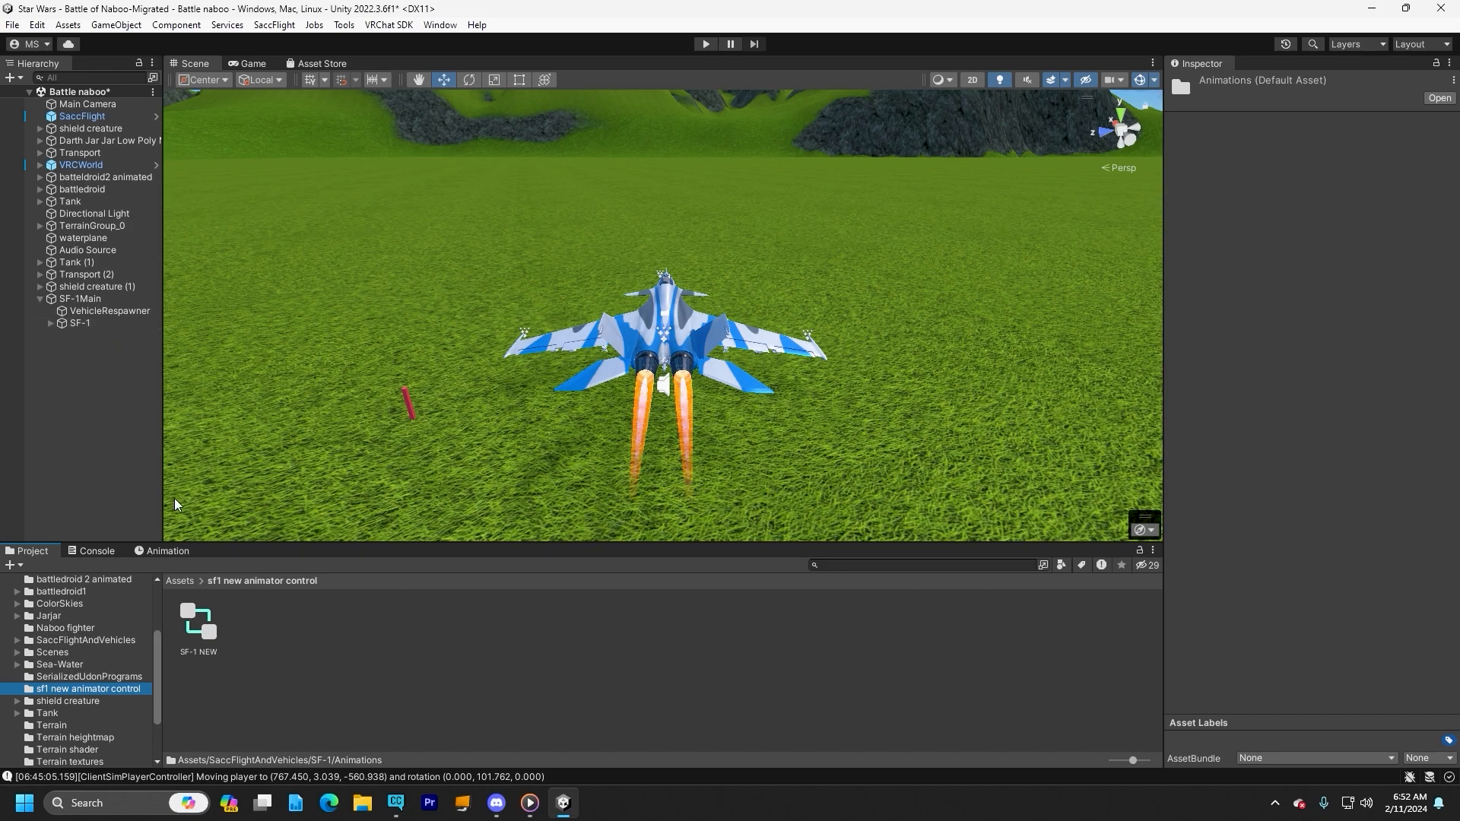
pyautogui.click(101, 641)
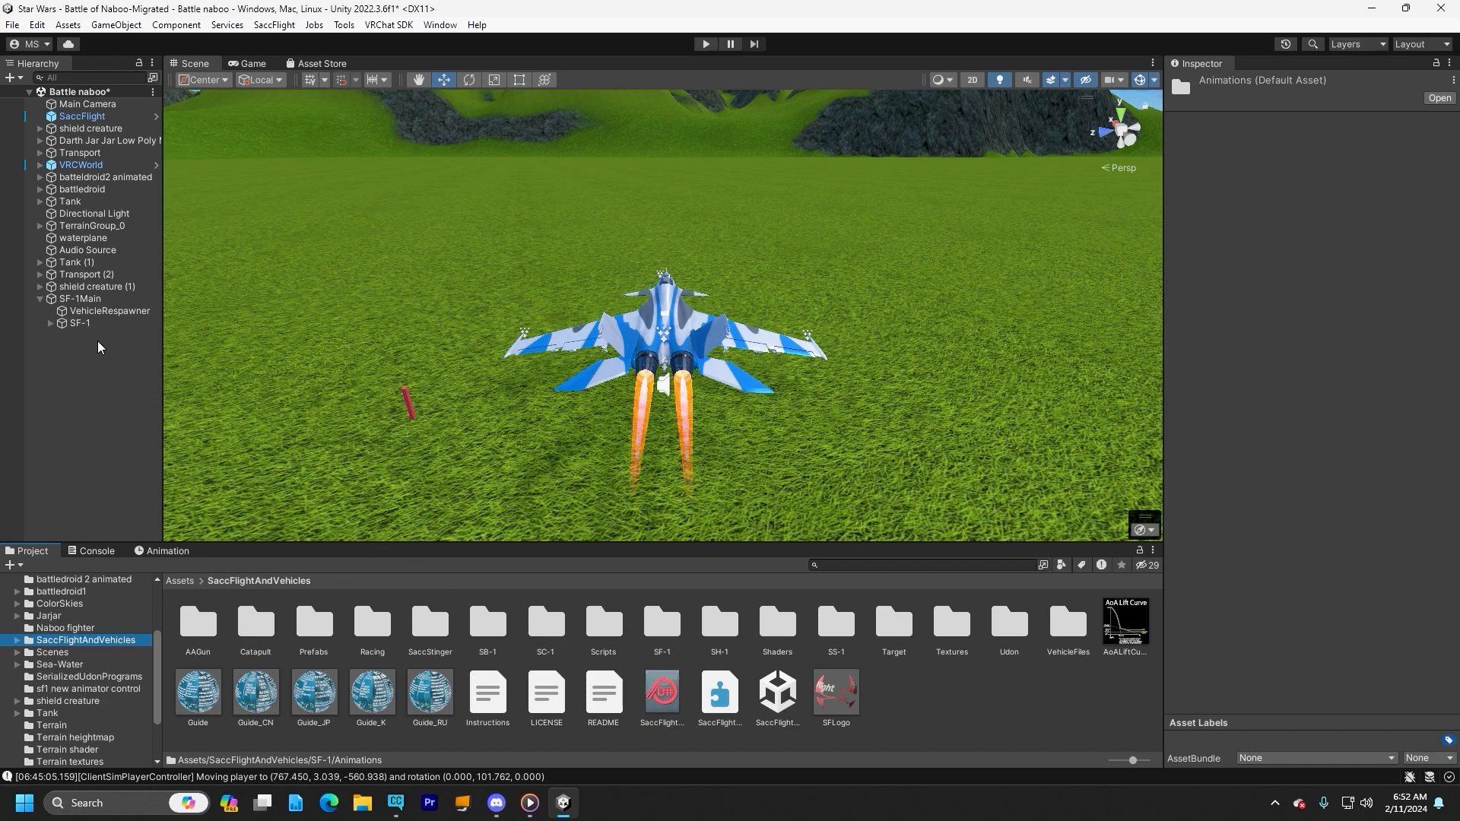
# - Check which controller asset the SF-1 object's Animator uses and locate it in the sf1 new animator control folder
pyautogui.click(84, 324)
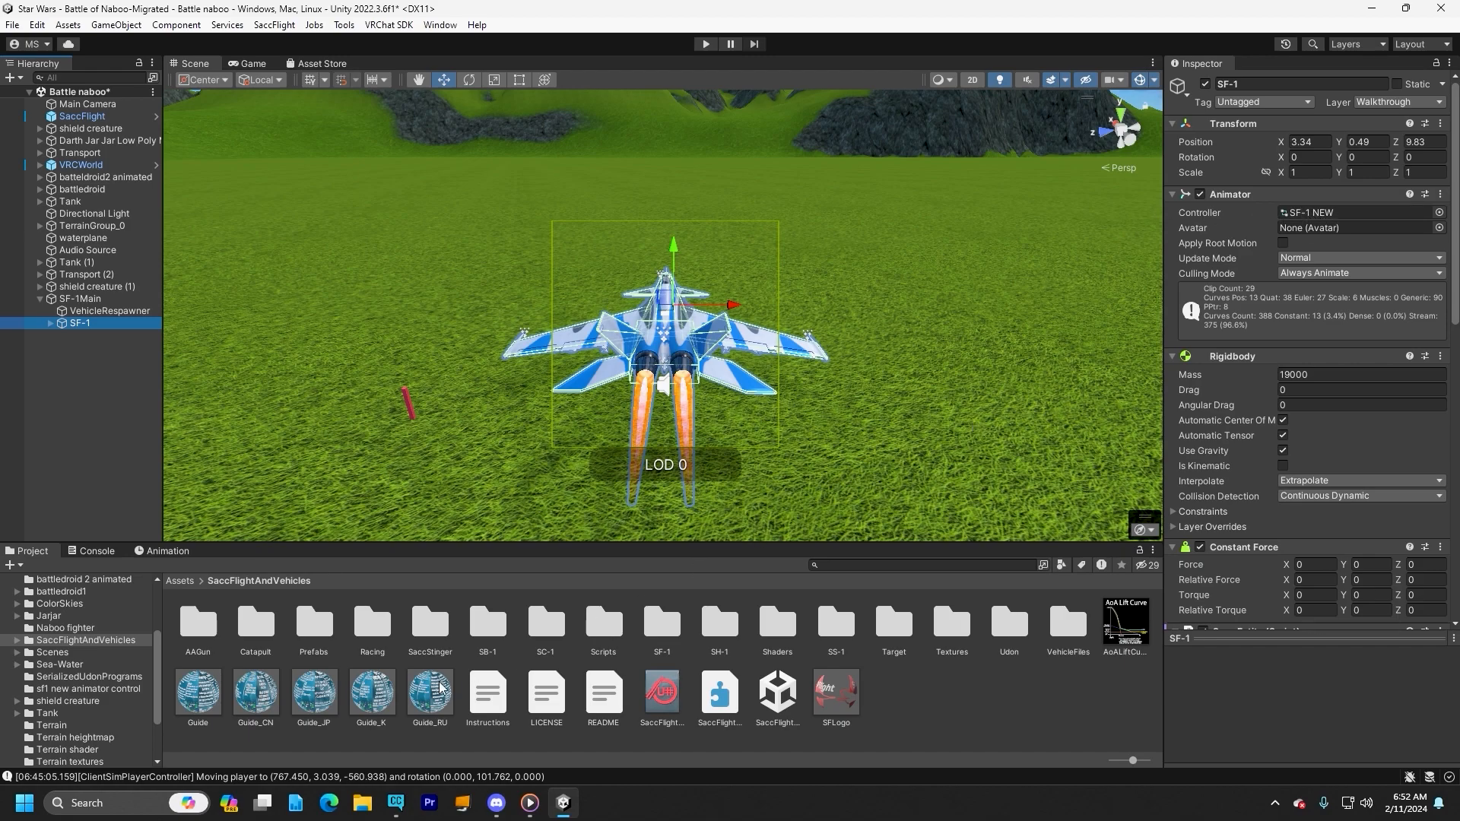
pyautogui.click(88, 688)
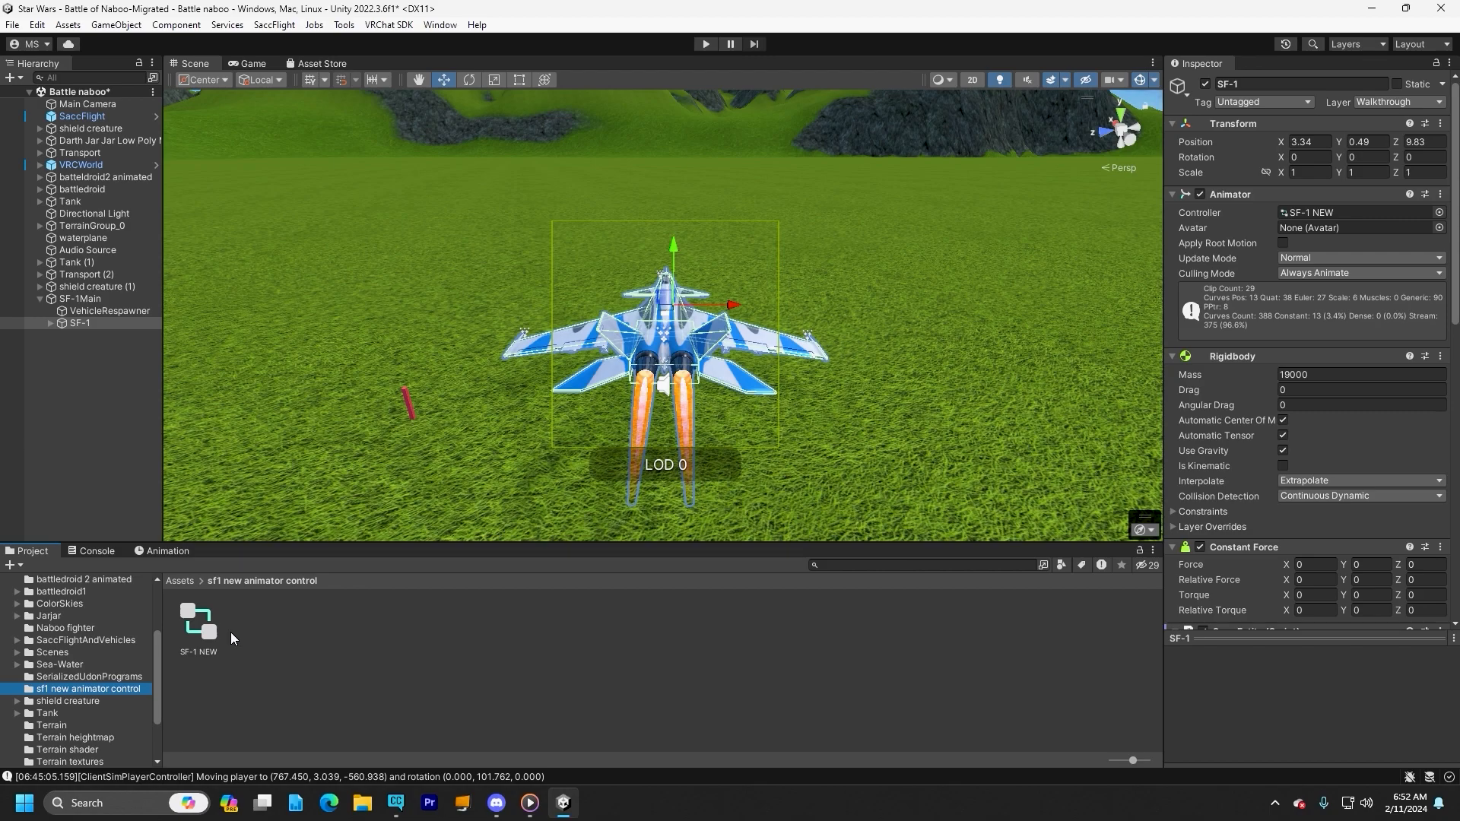
pyautogui.click(1311, 212)
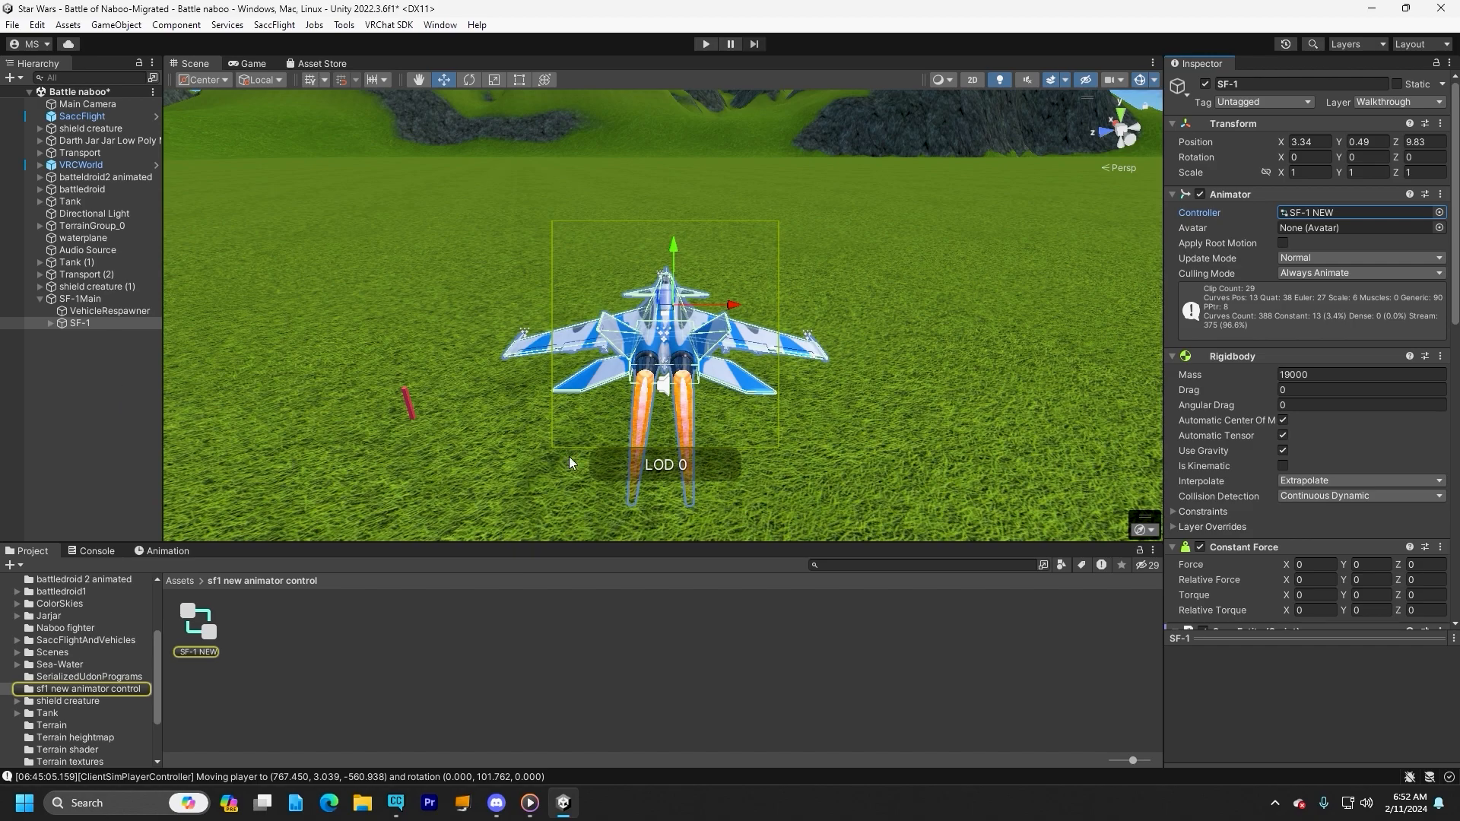
pyautogui.click(91, 298)
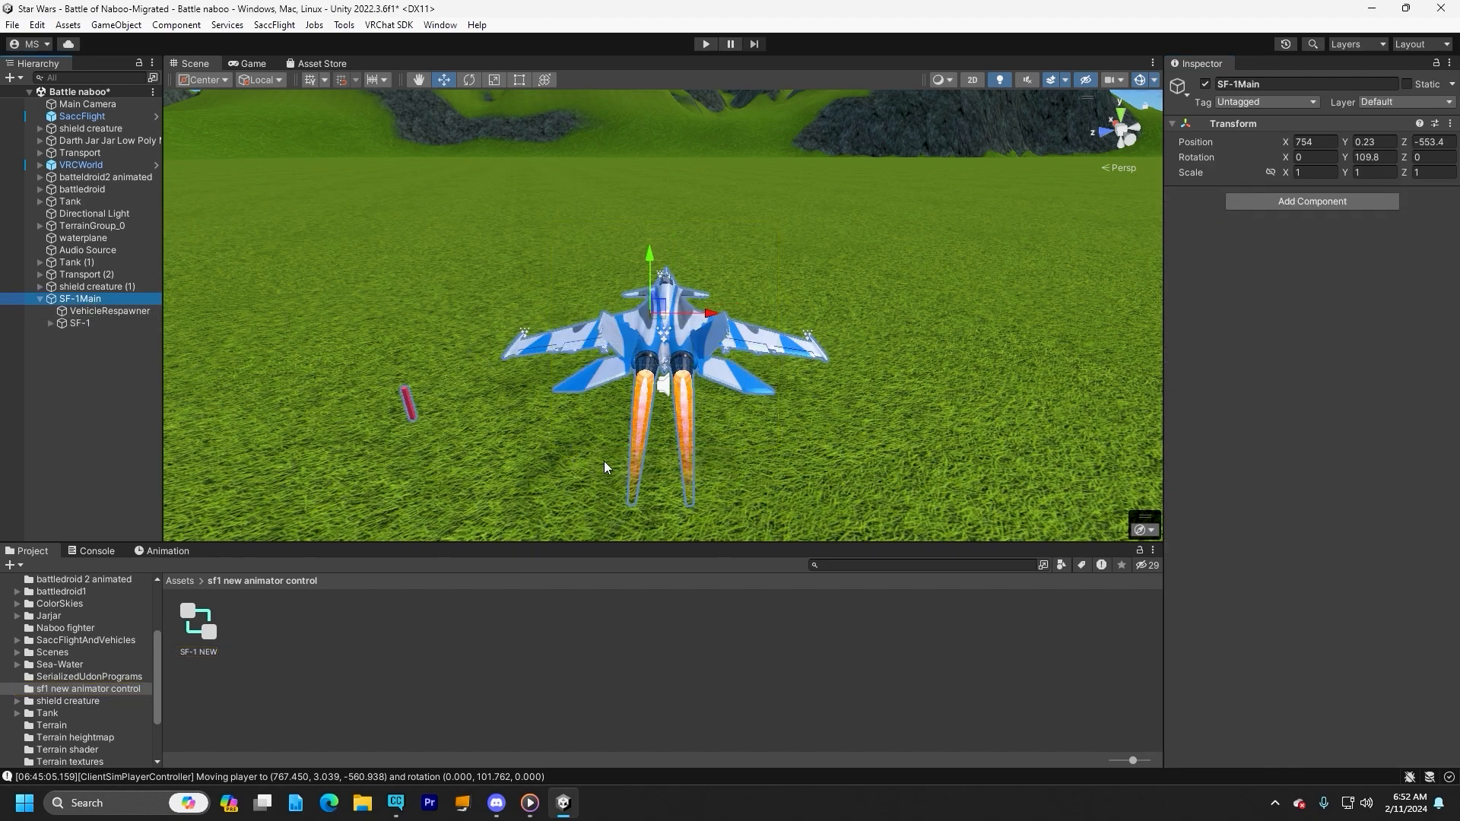
# - Expand SF-1 and its EffectsController in a widened hierarchy and select the GunParticle_other object
pyautogui.moveTo(604, 461); pyautogui.dragTo(601, 450, button='right')
pyautogui.scroll(5, 603, 450)
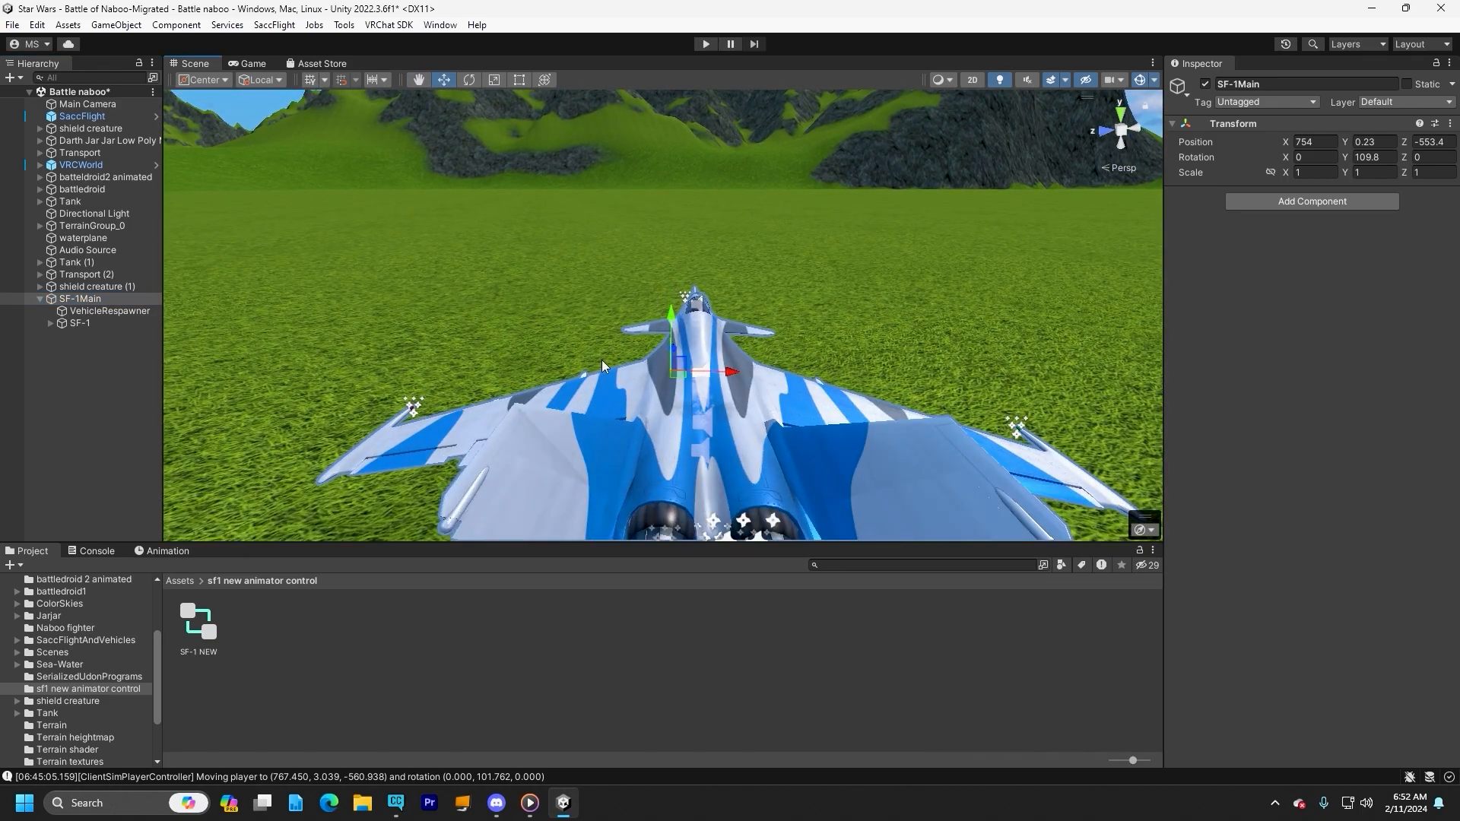
pyautogui.scroll(-4, 615, 431)
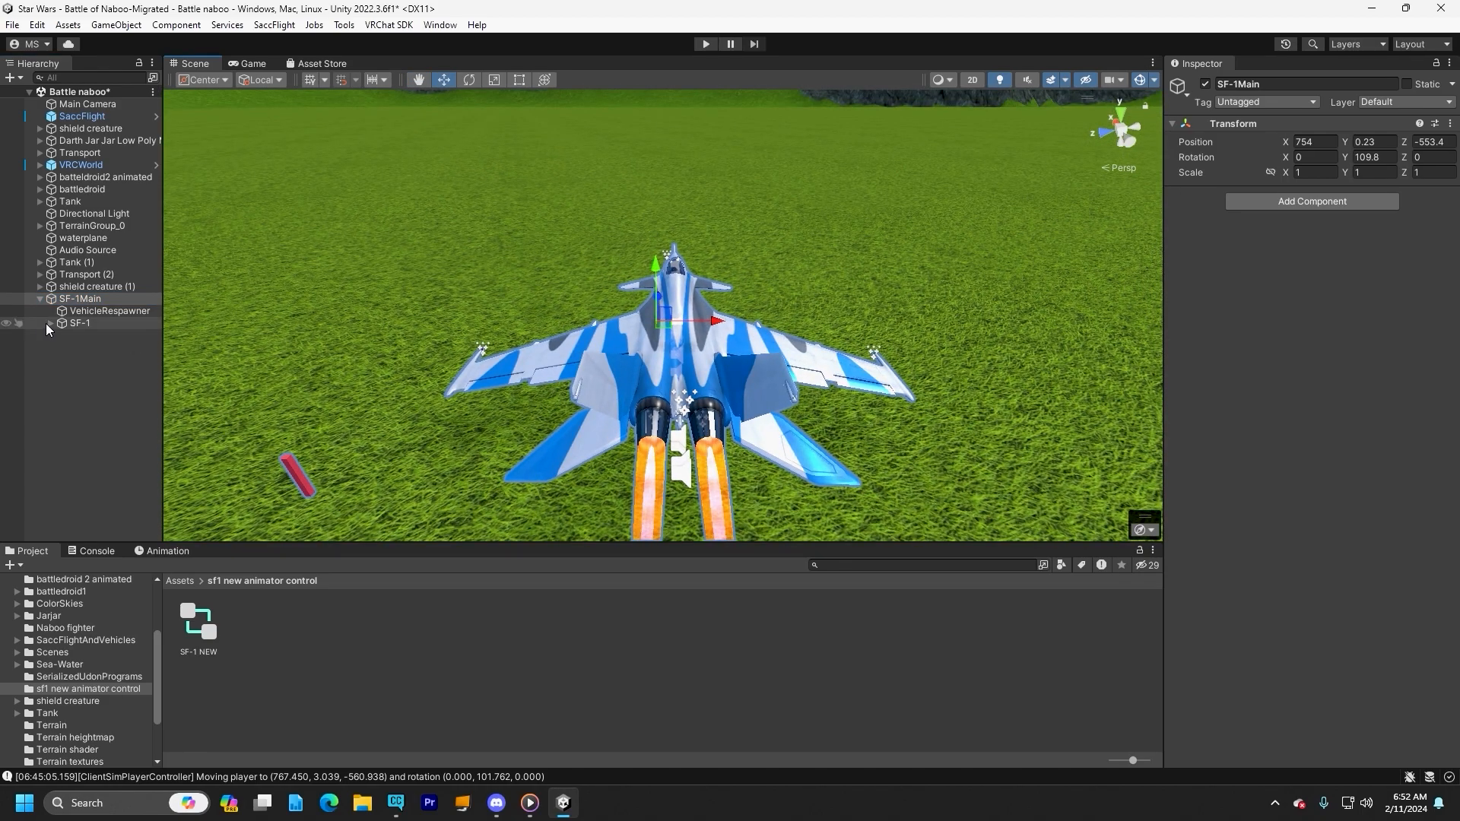
pyautogui.click(50, 323)
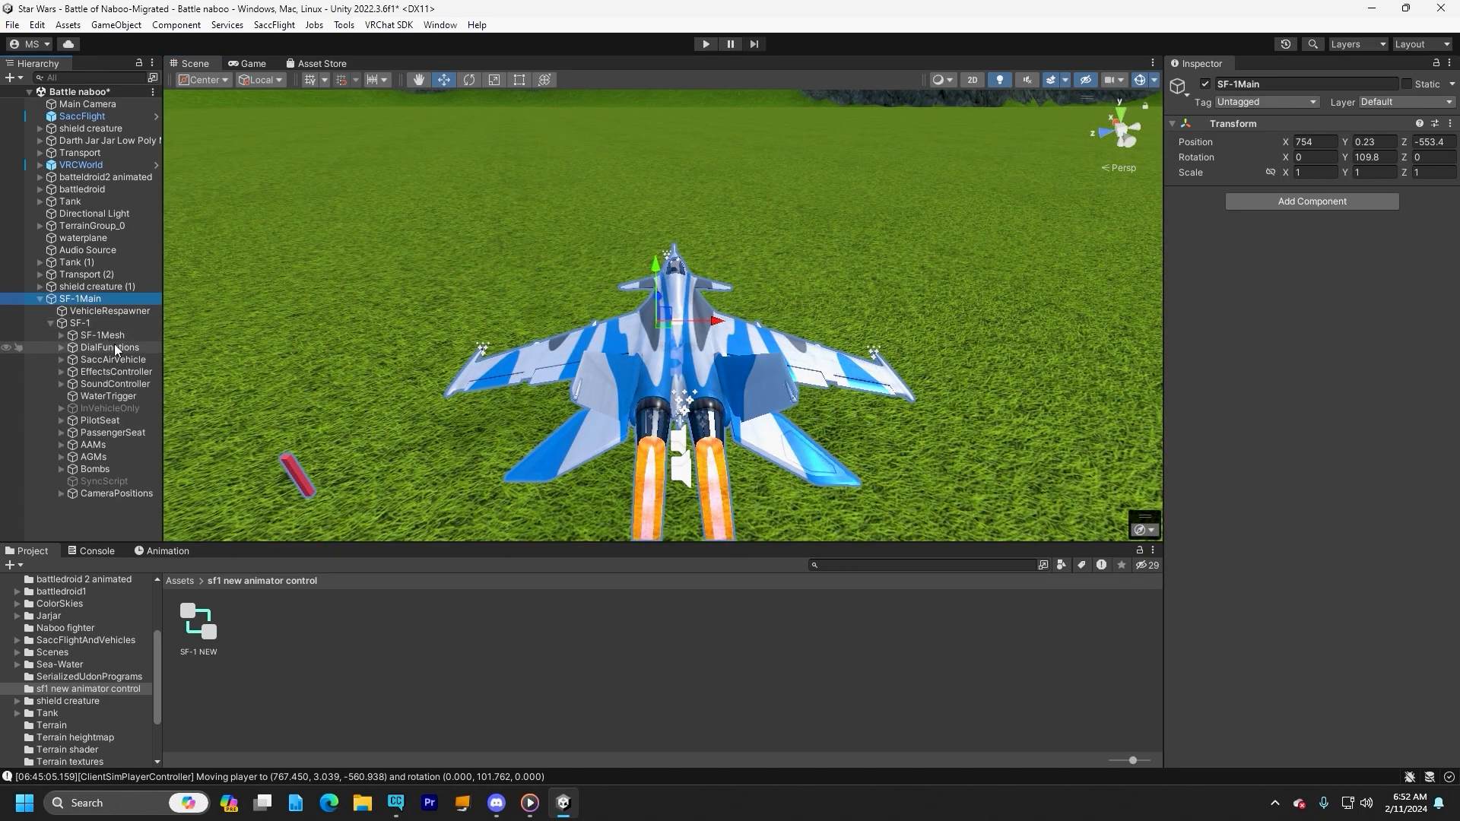
pyautogui.click(62, 372)
pyautogui.moveTo(162, 388); pyautogui.dragTo(232, 387)
pyautogui.scroll(-3, 184, 446)
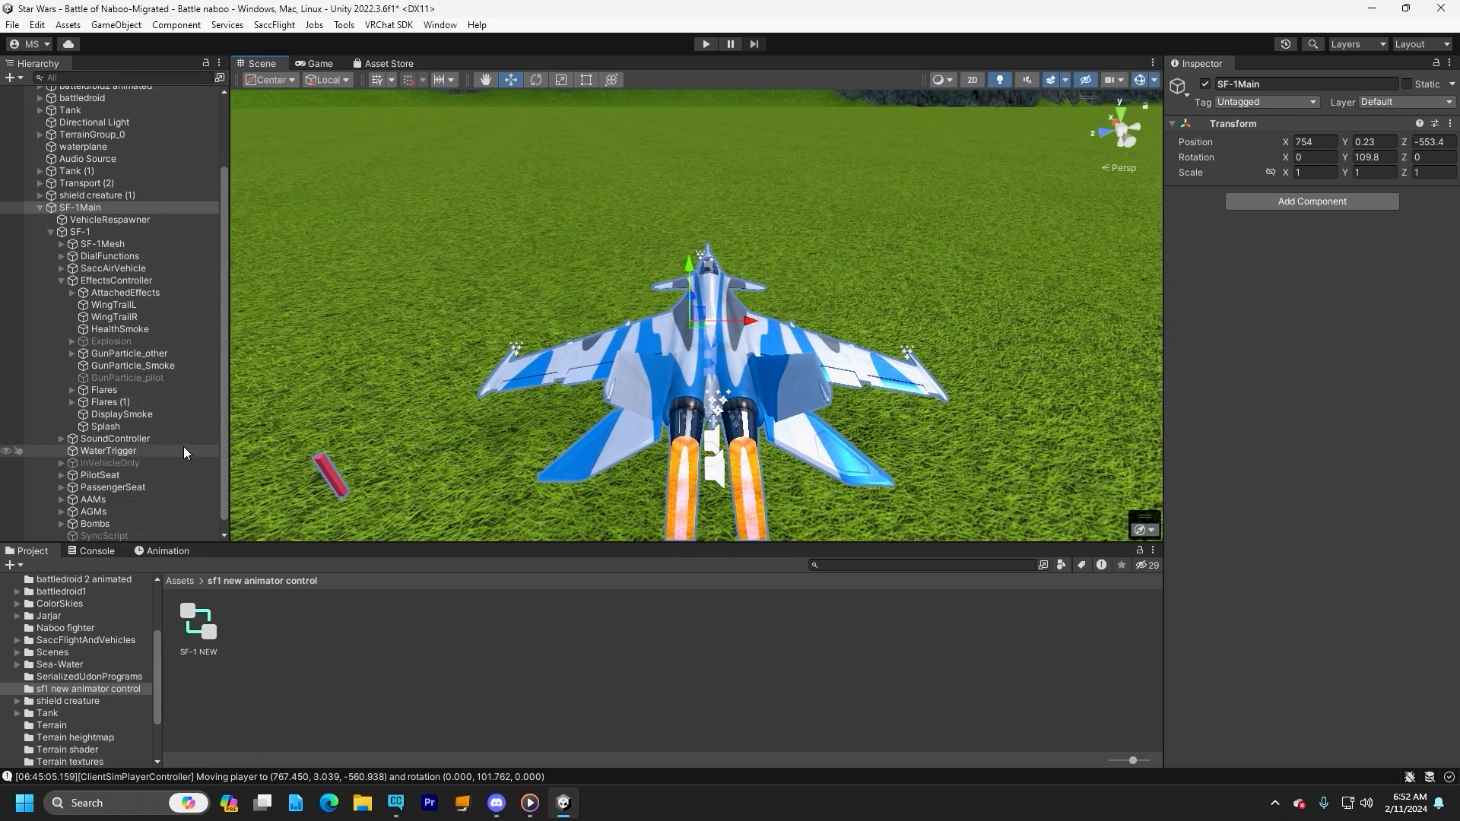
pyautogui.click(153, 340)
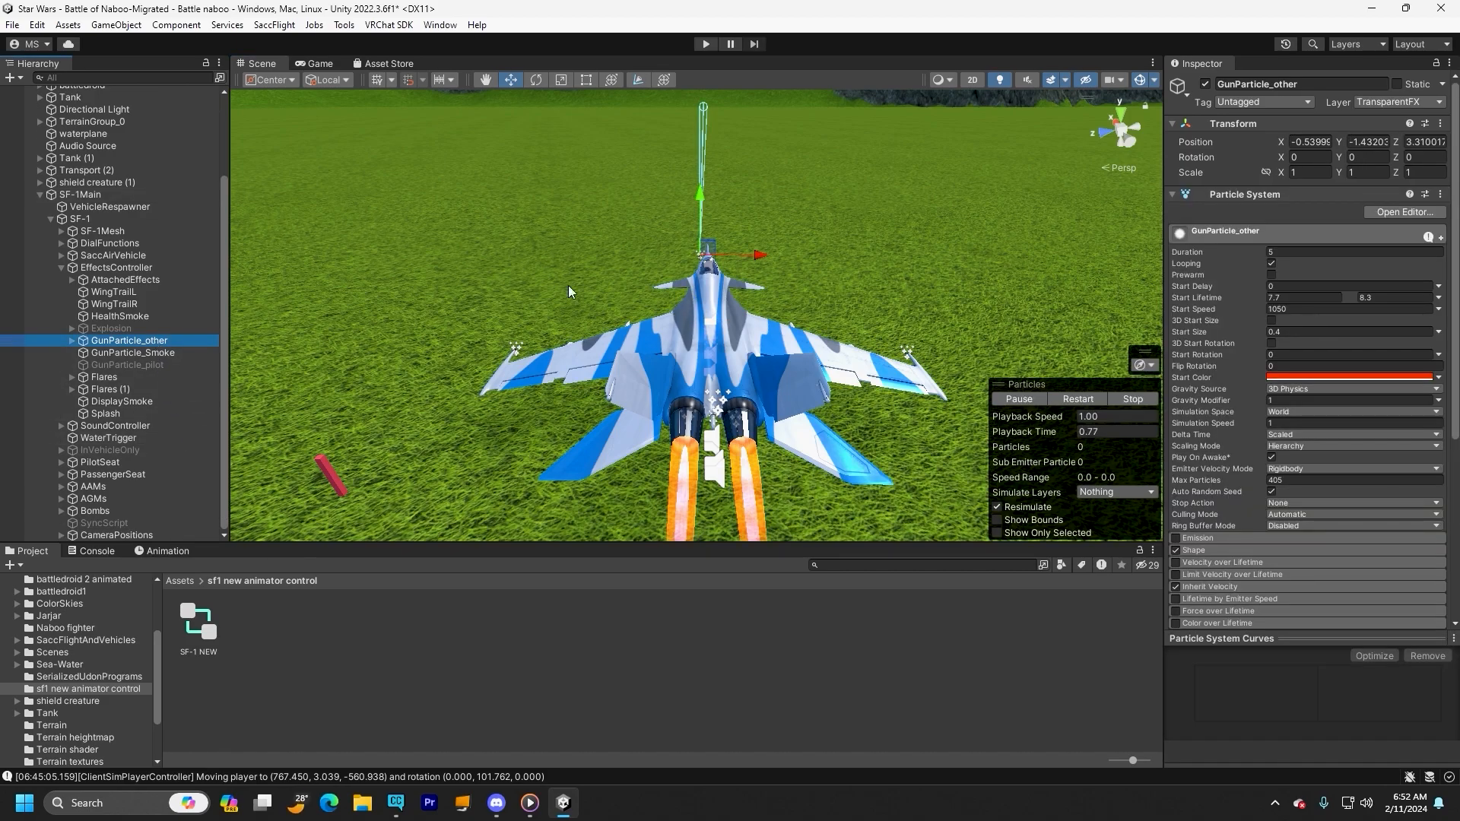
# - Enable the Emission module of GunParticle_other to preview the gun fire, and expand its emission settings
pyautogui.moveTo(582, 267); pyautogui.dragTo(589, 216, button='right')
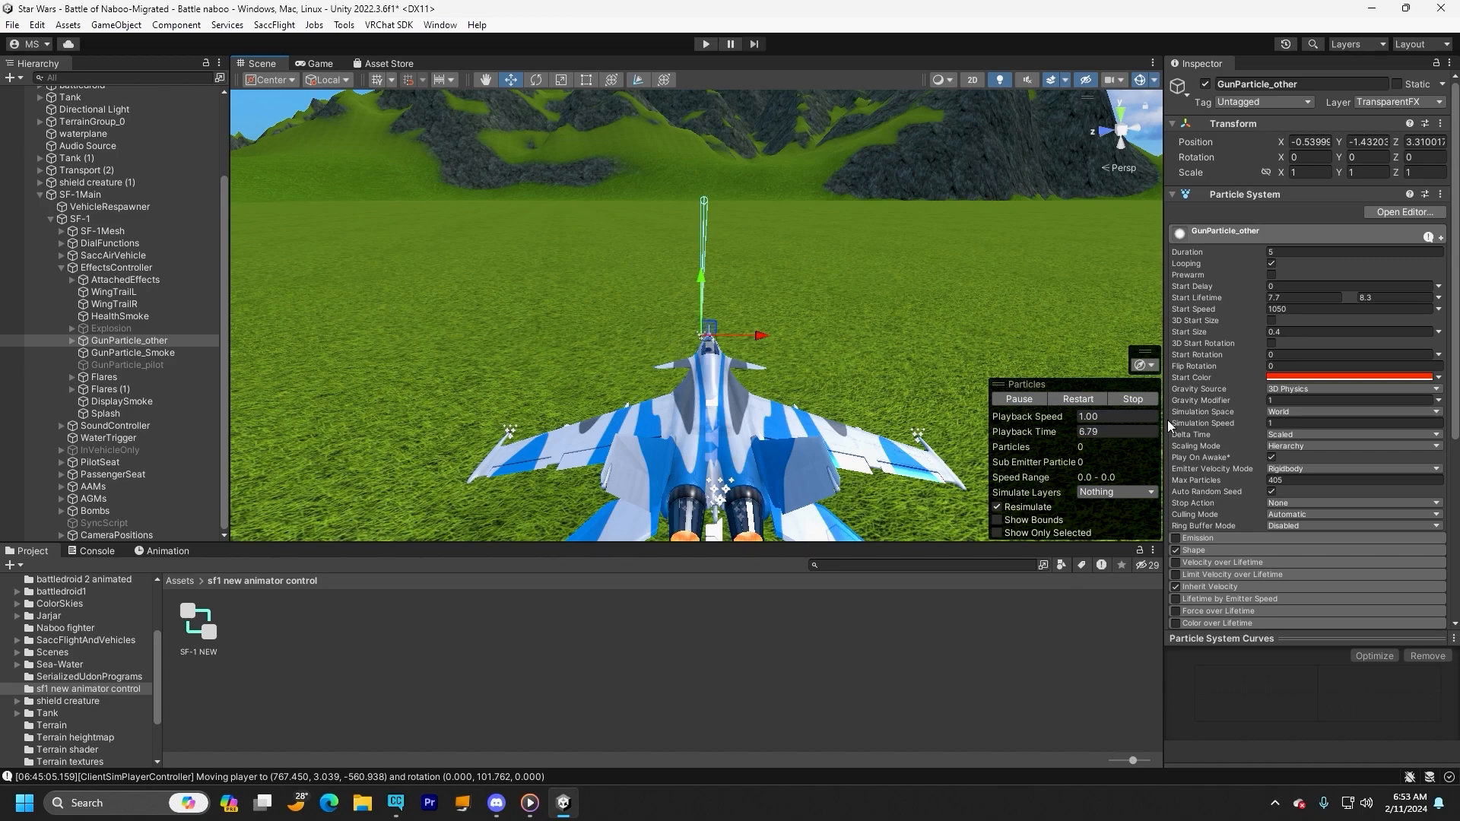
pyautogui.click(1175, 539)
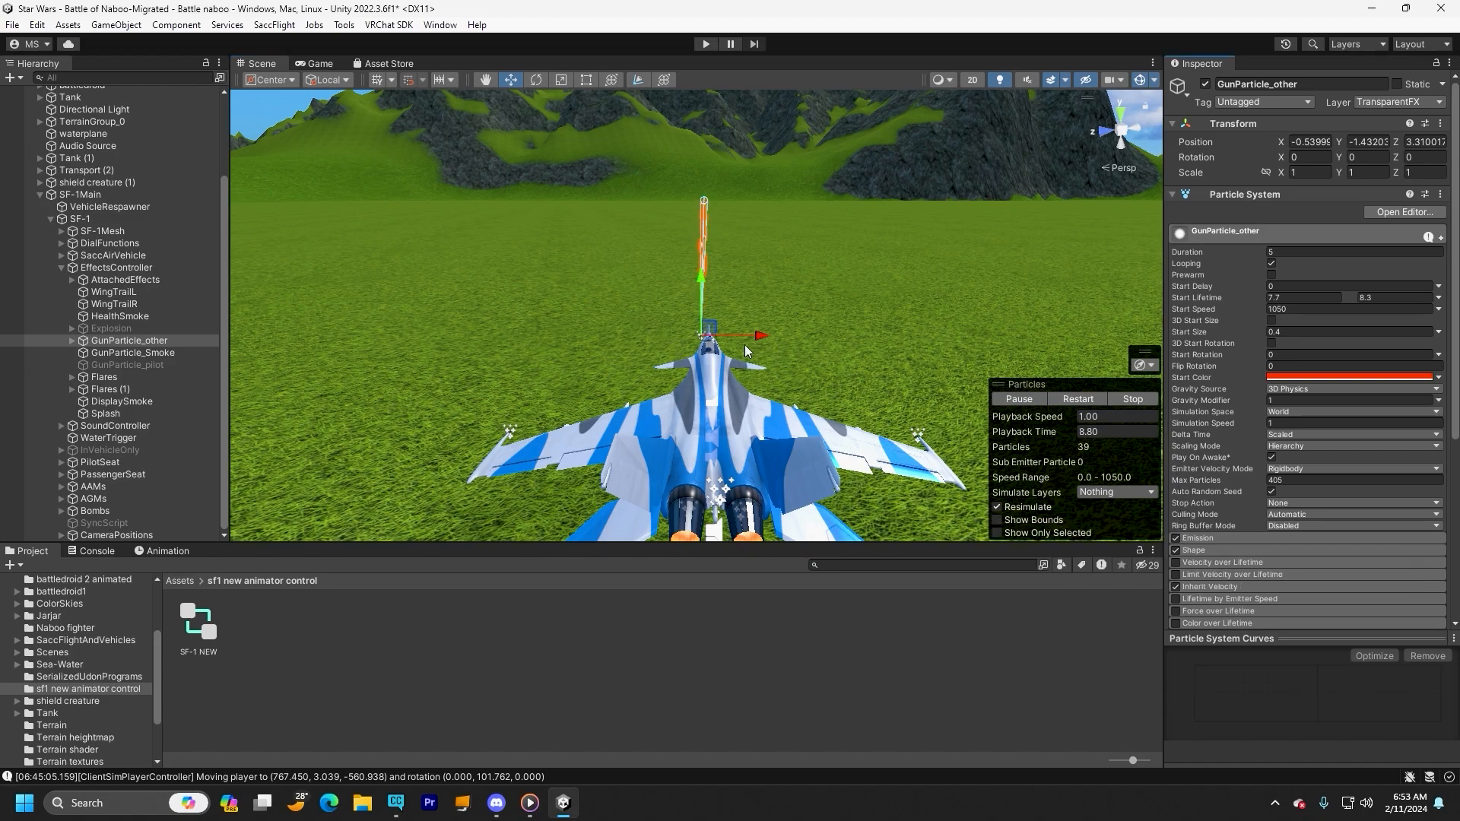
pyautogui.moveTo(512, 342)
pyautogui.mouseDown(button='right')
pyautogui.moveTo(681, 337)
pyautogui.moveTo(508, 340)
pyautogui.moveTo(529, 340)
pyautogui.mouseUp(button='right')
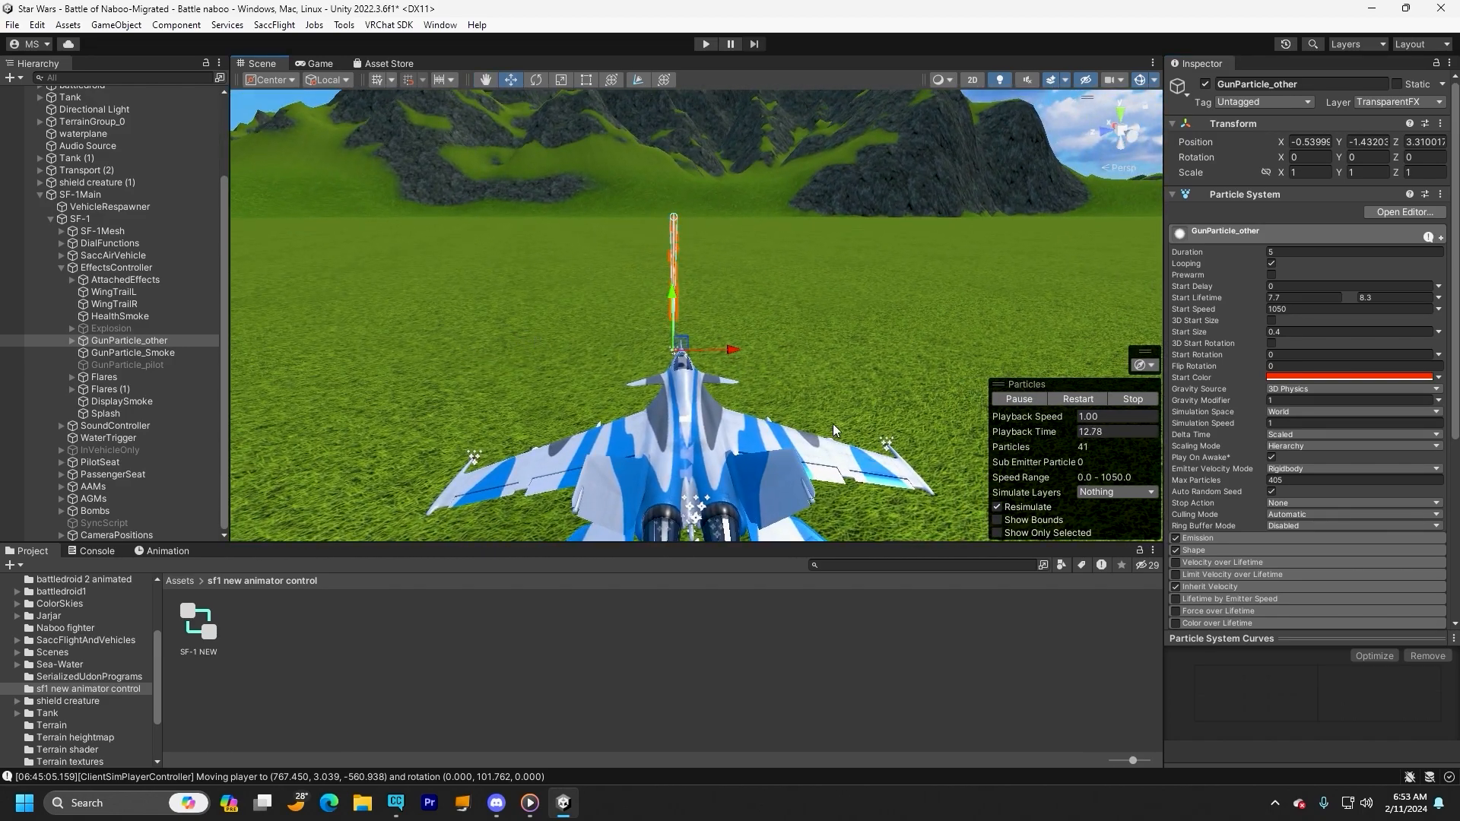
pyautogui.click(1226, 538)
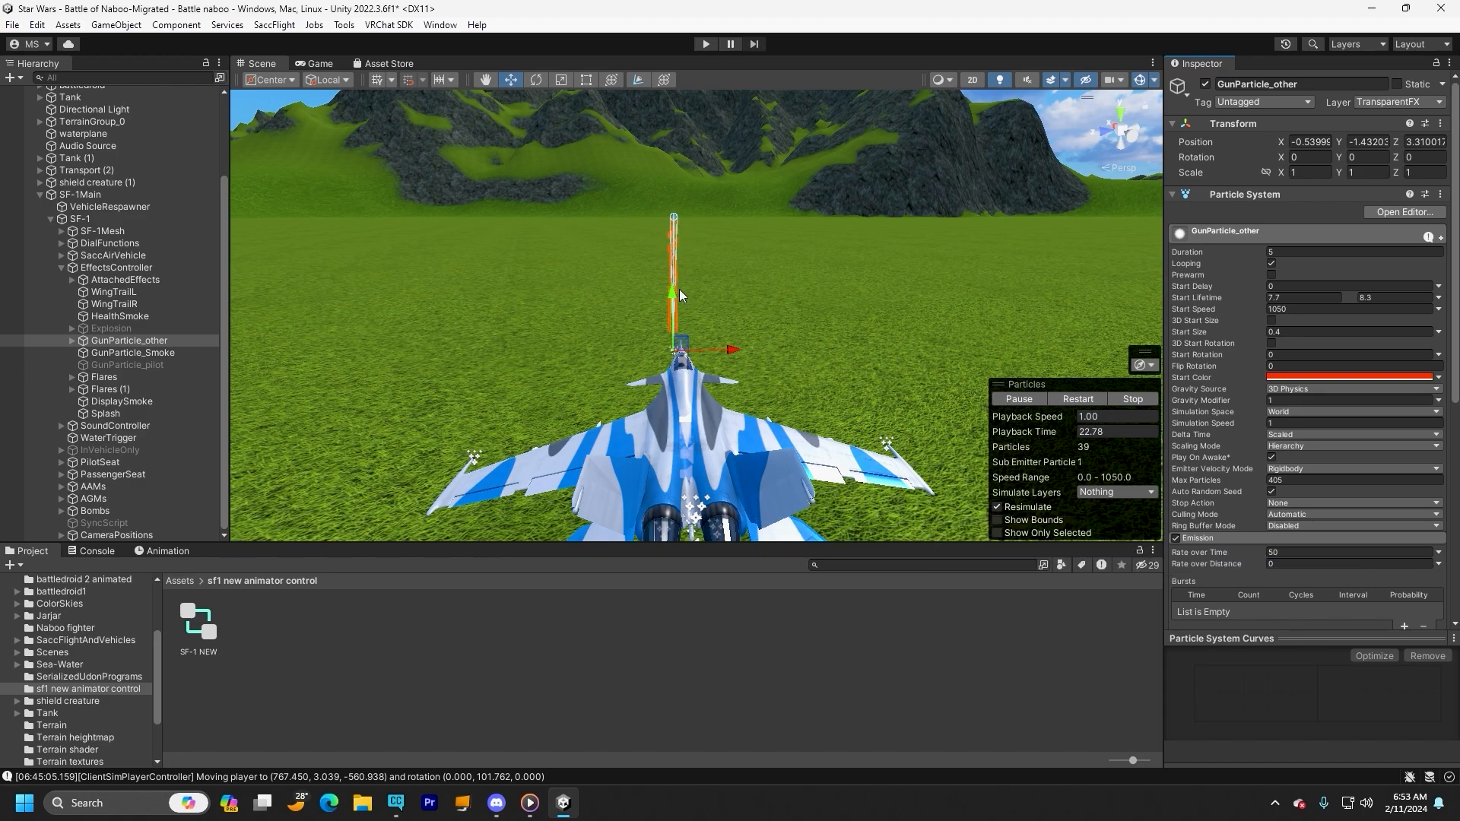
# - Examine the particle system of GunParticle_pilot, especially its Emission state and Collision settings
pyautogui.click(172, 367)
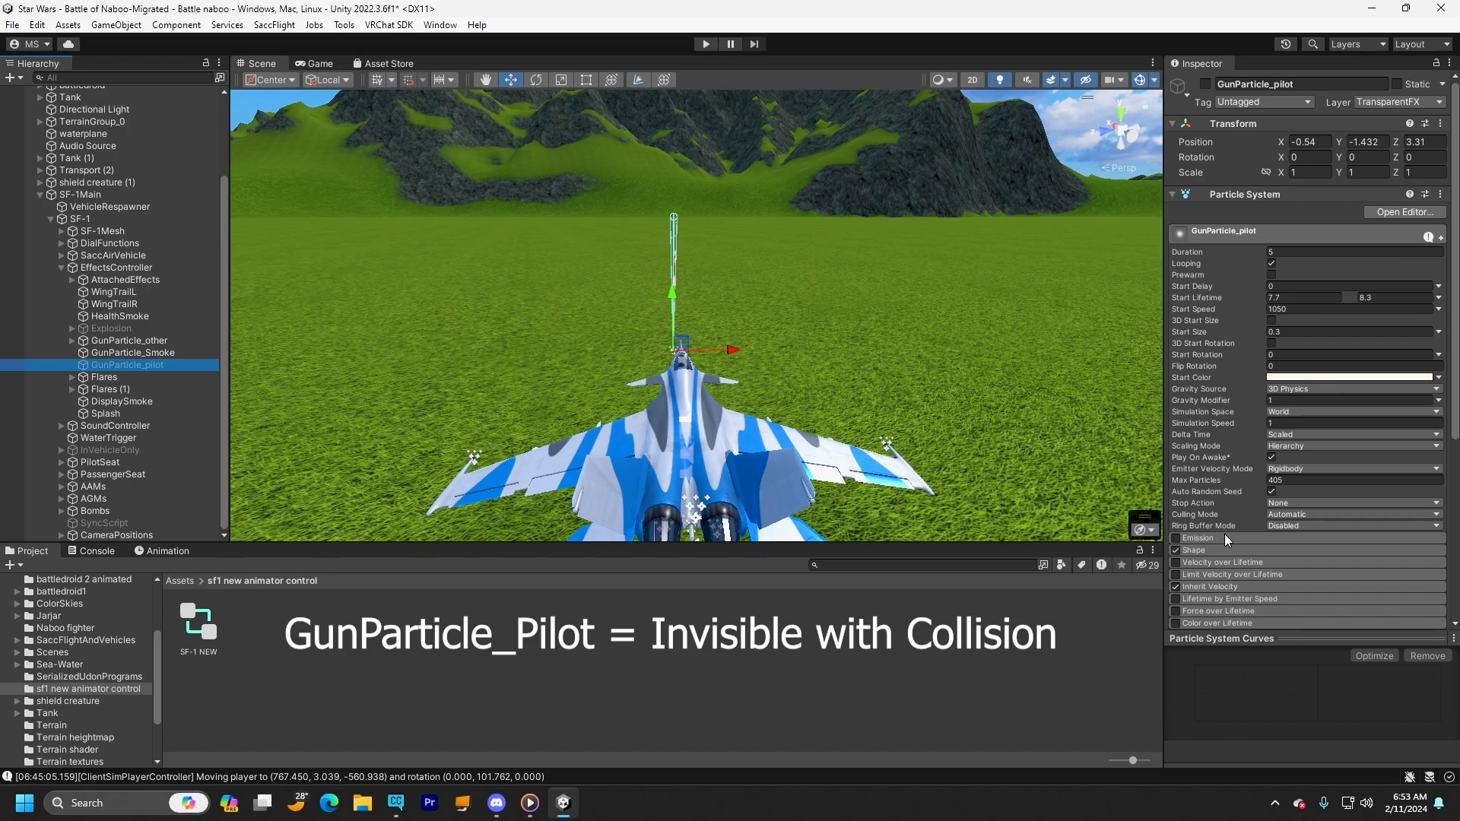
pyautogui.scroll(-4, 1258, 576)
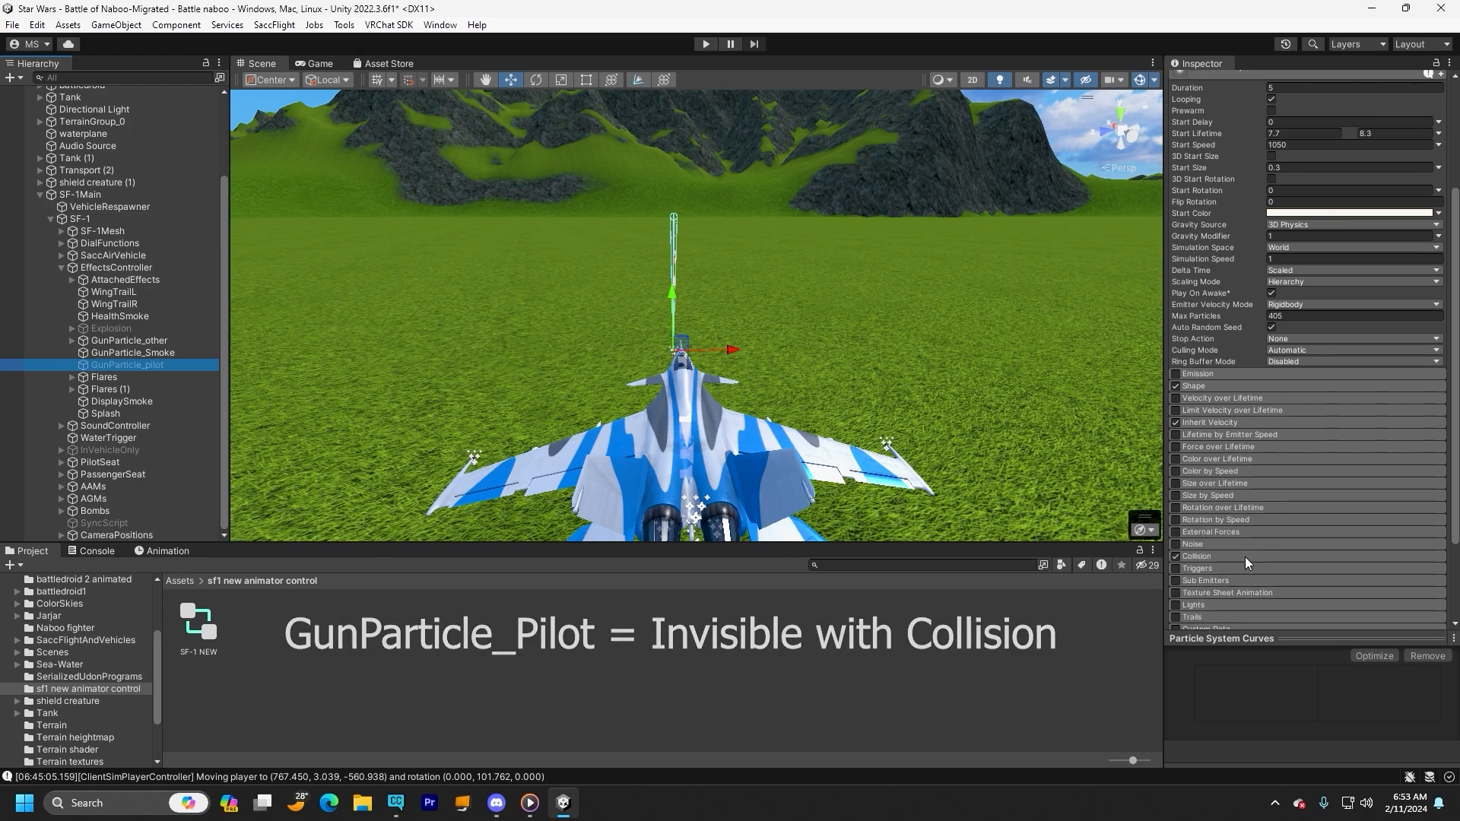
pyautogui.scroll(-4, 1233, 510)
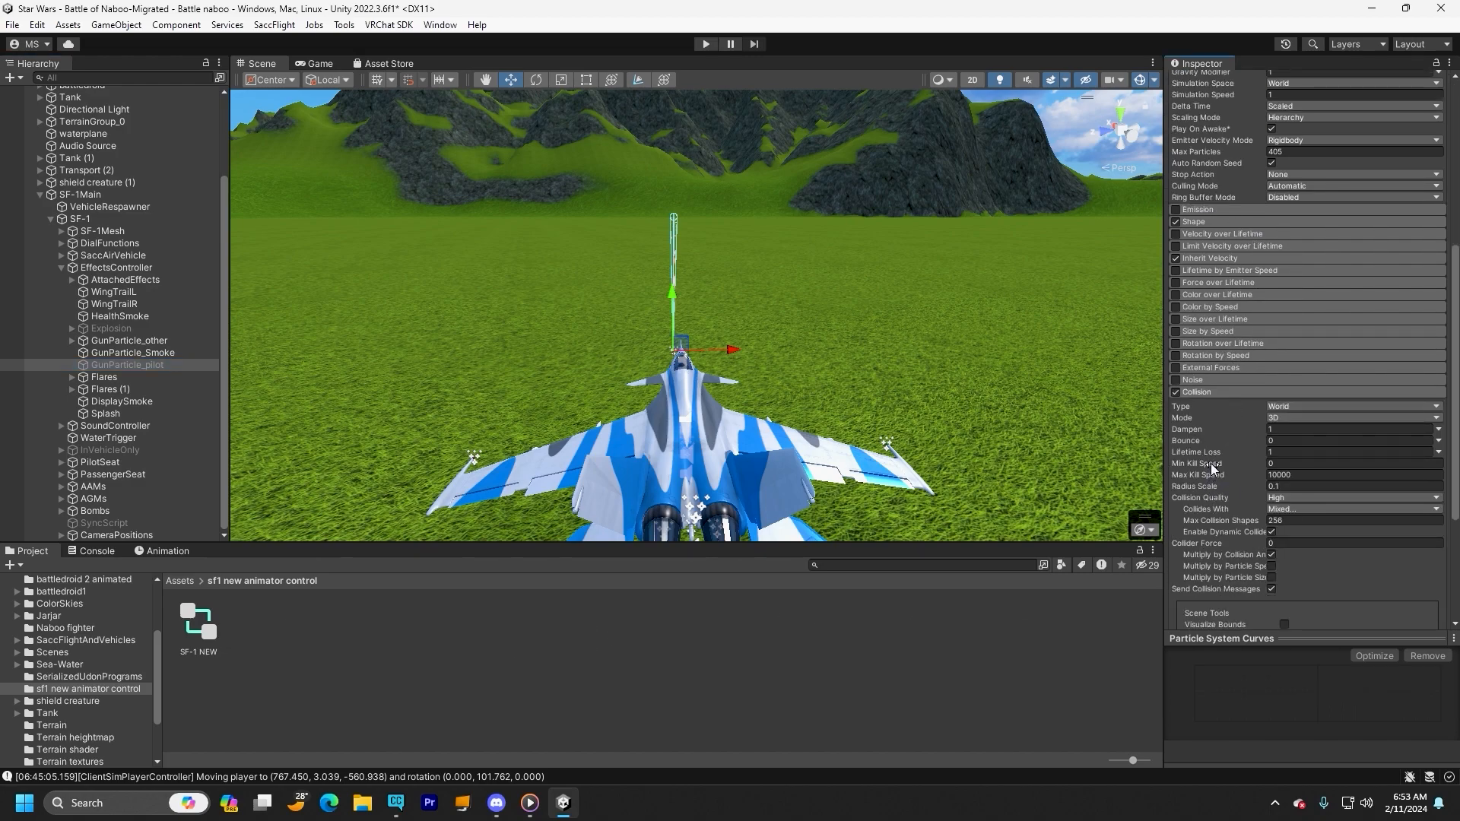
pyautogui.click(1235, 390)
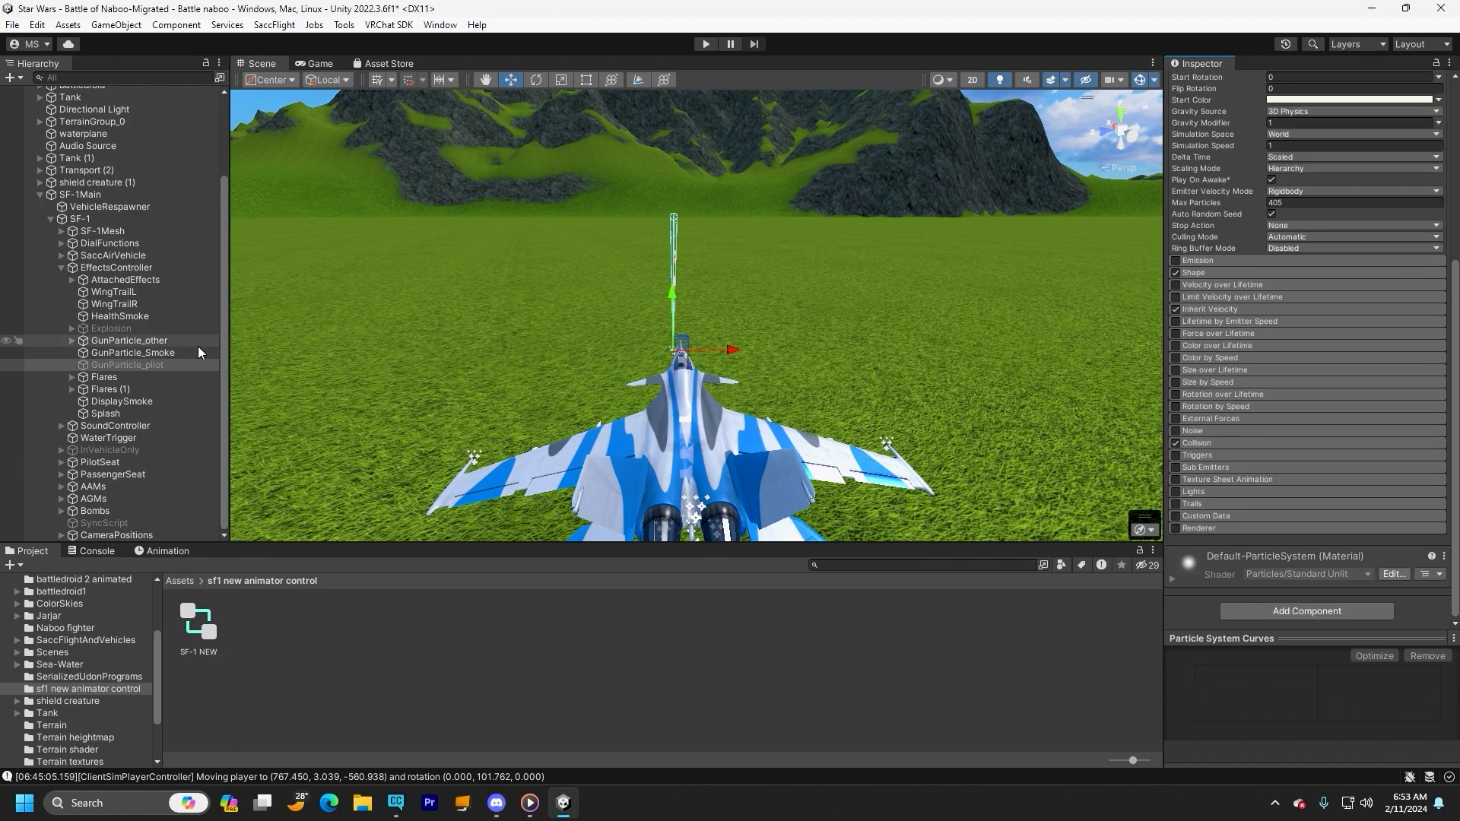
# - Disable the Emission module of GunParticle_other again
pyautogui.click(138, 344)
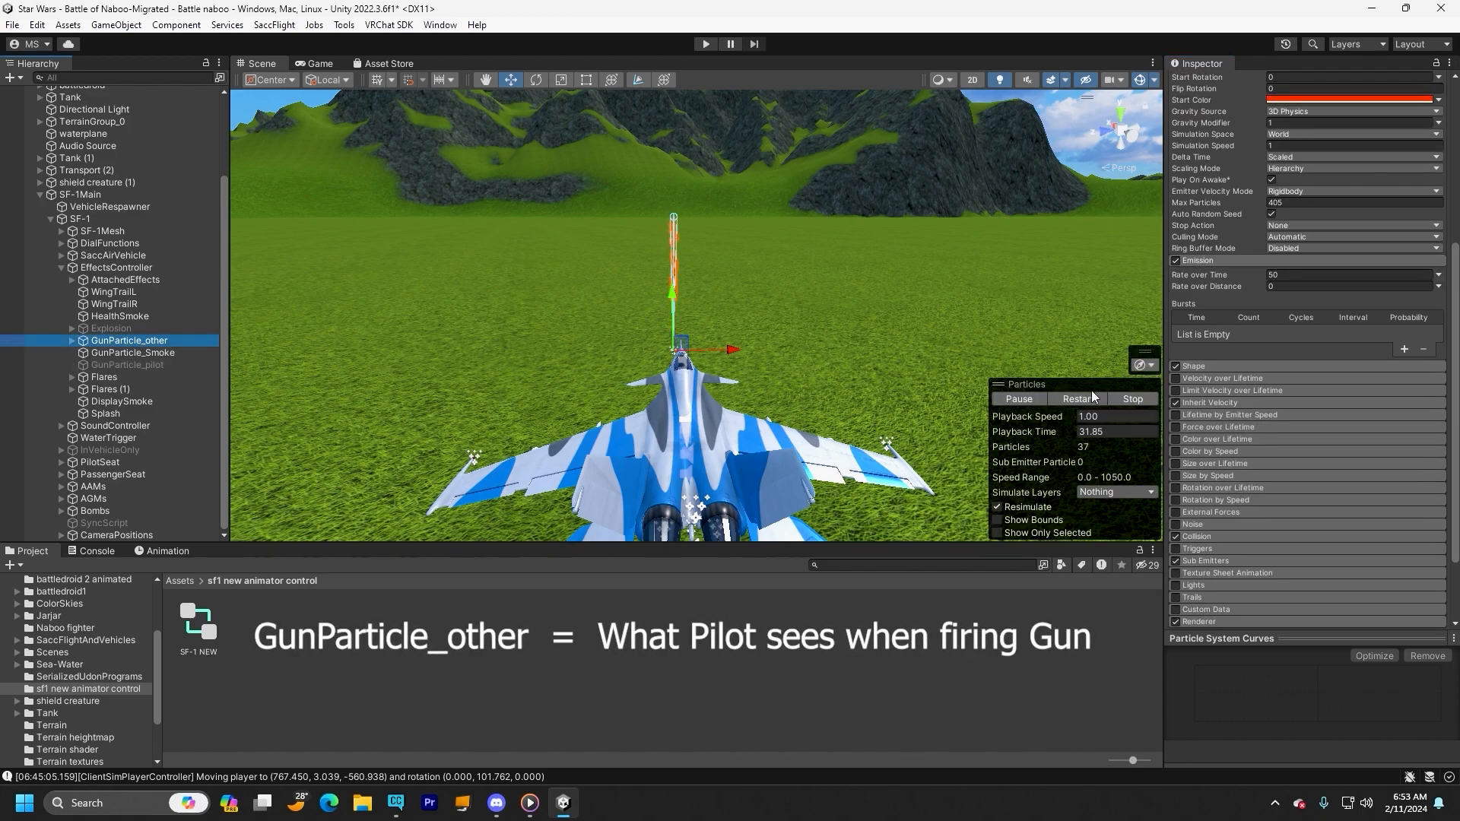
pyautogui.scroll(3, 1232, 425)
pyautogui.click(1176, 383)
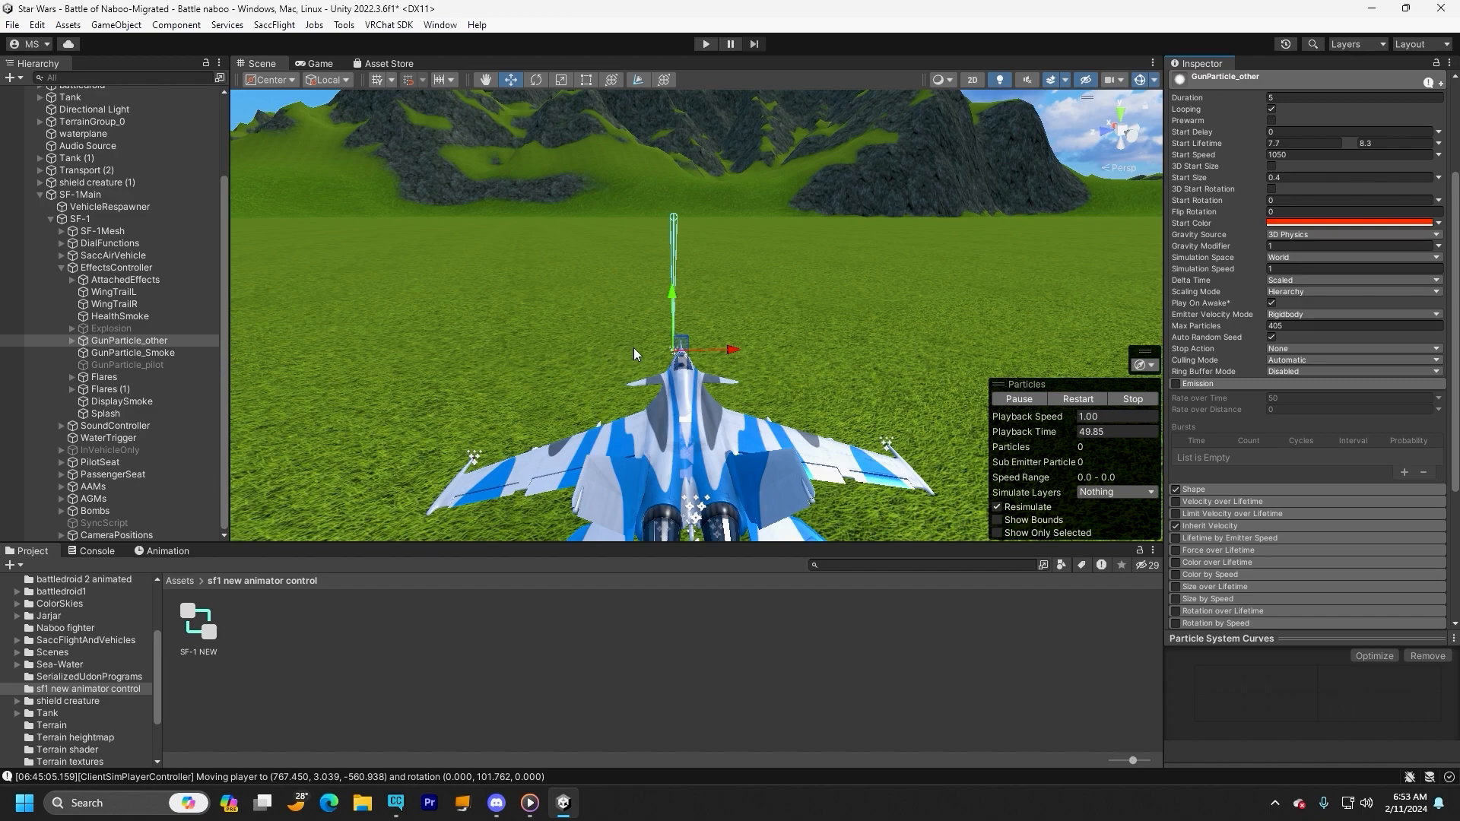
# - Duplicate GunParticle_pilot and move the copy sideways along its X axis to about 0.87
pyautogui.click(149, 367)
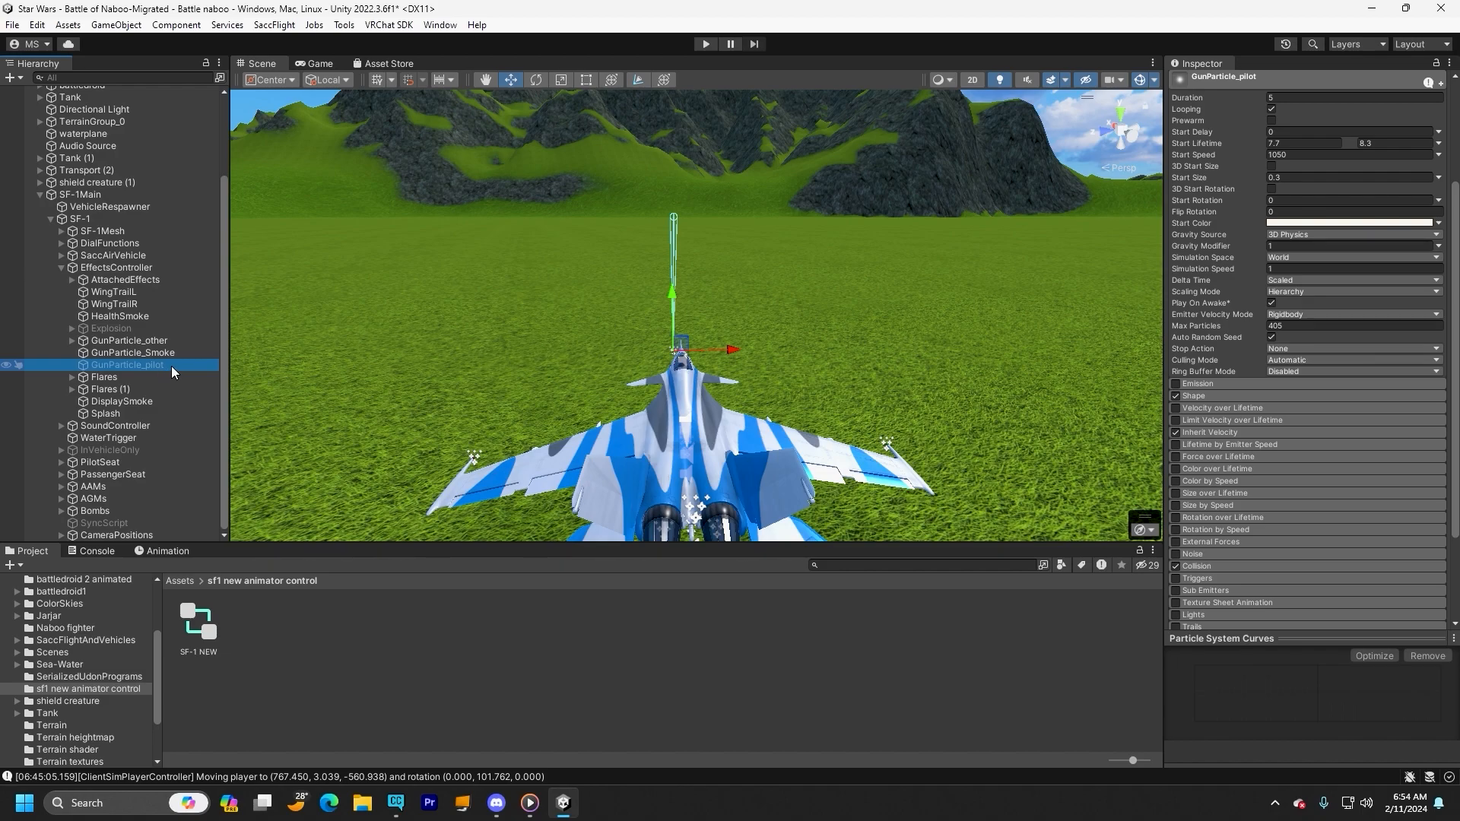
pyautogui.rightClick(171, 367)
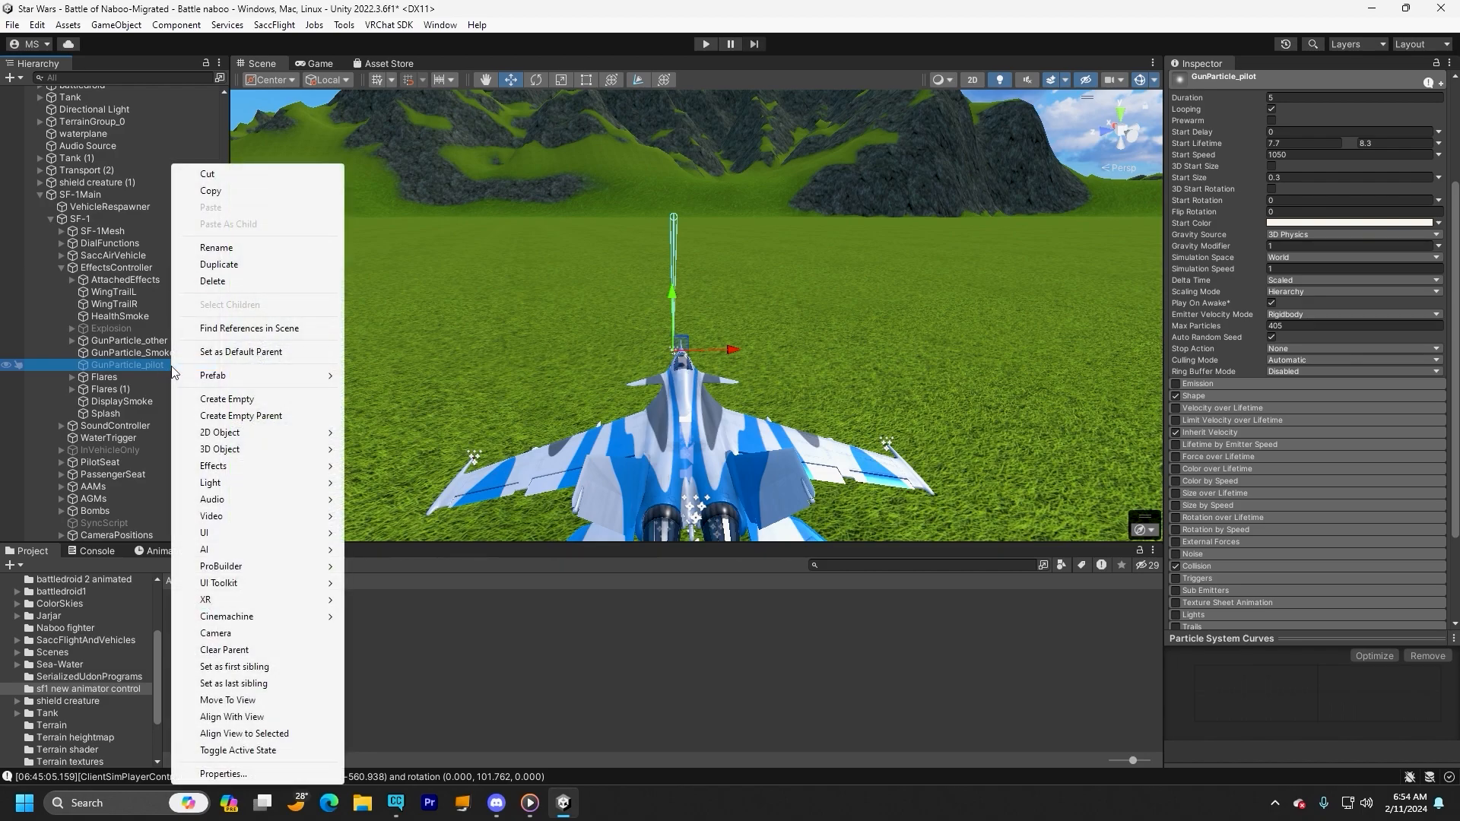
pyautogui.click(219, 265)
pyautogui.moveTo(733, 348); pyautogui.dragTo(754, 349)
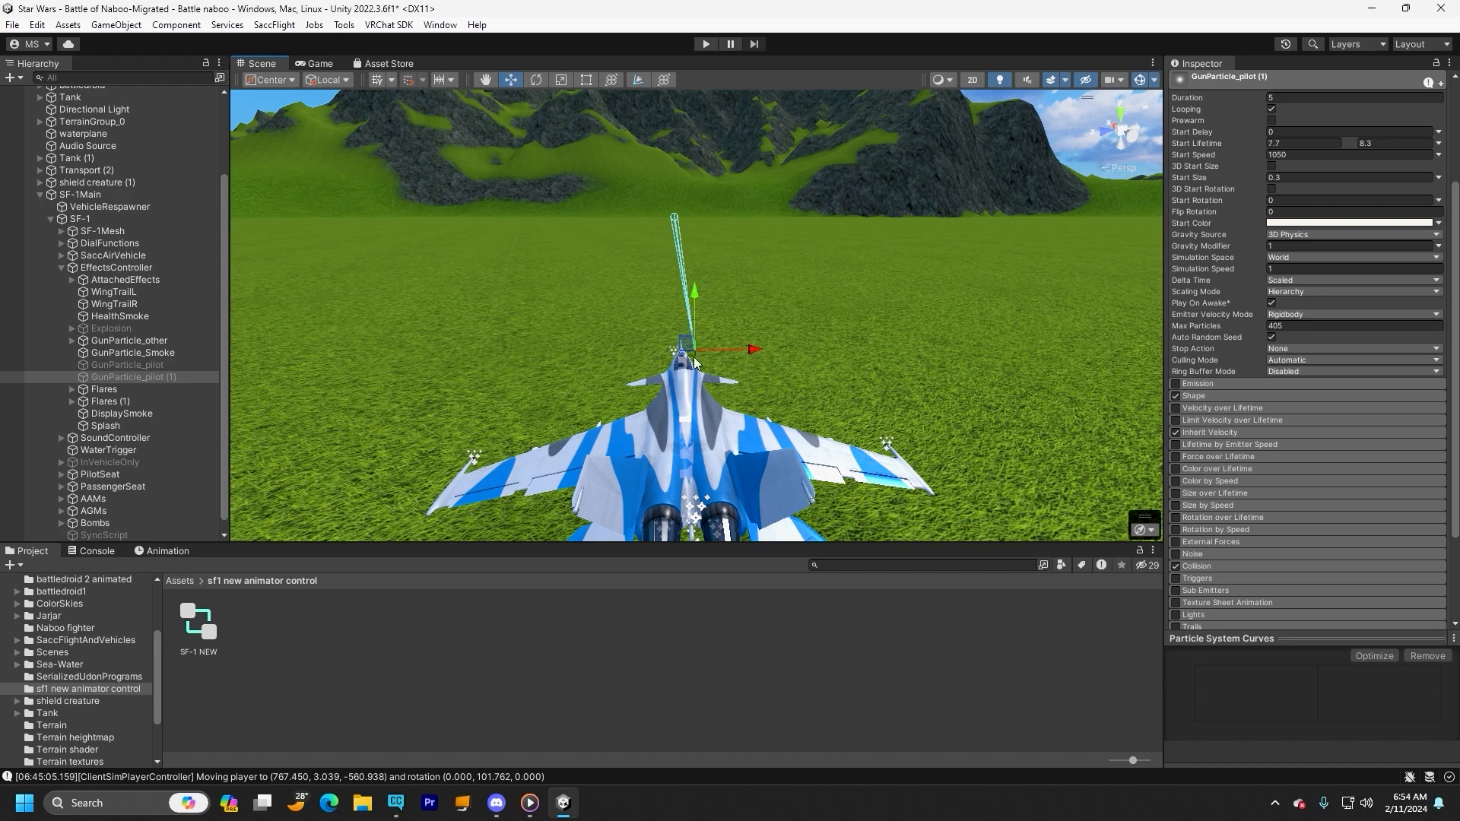
# - Copy the Transform component of the duplicated GunParticle_pilot
pyautogui.scroll(5, 1308, 304)
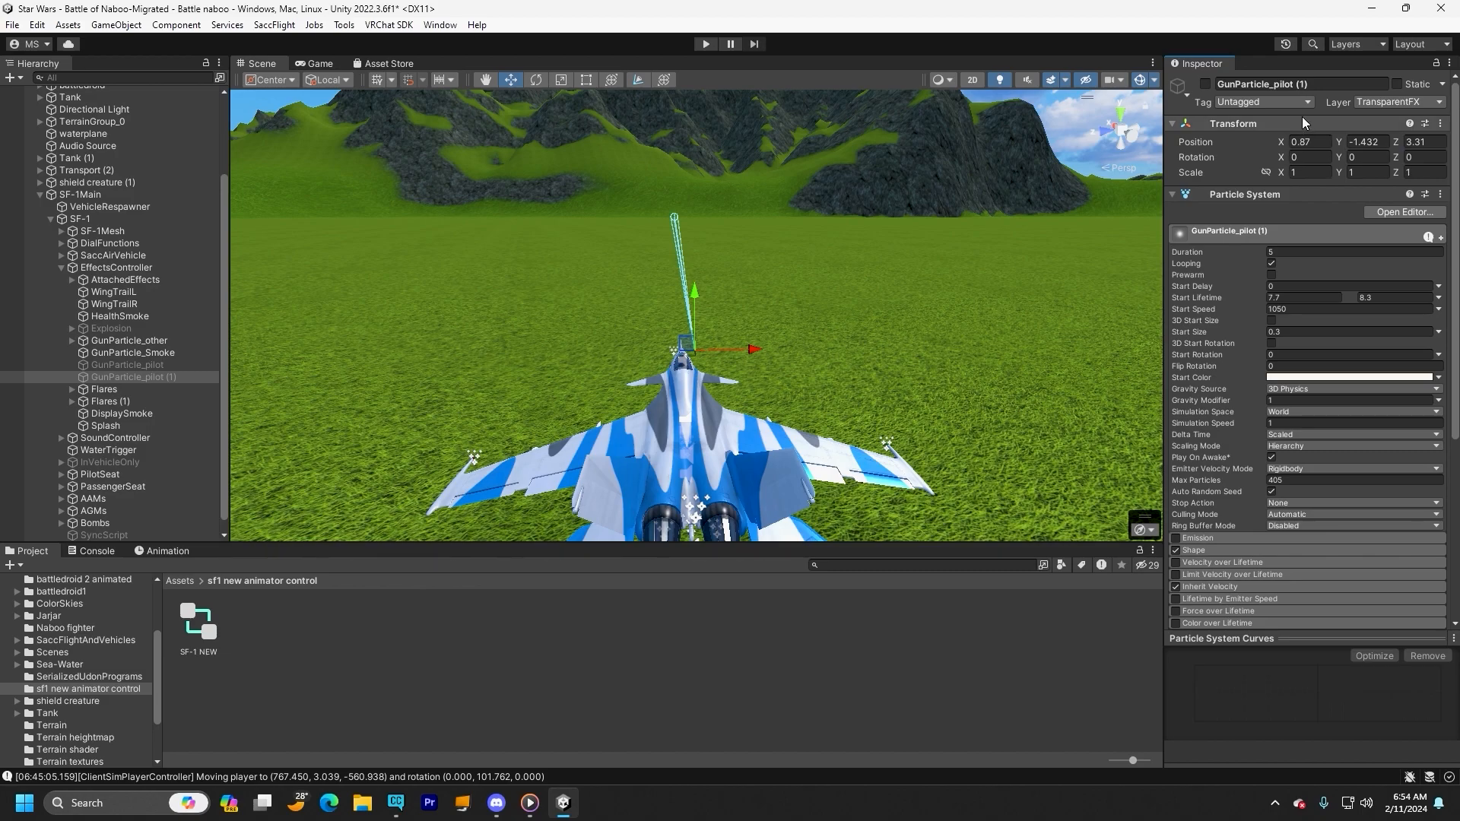
pyautogui.click(1439, 125)
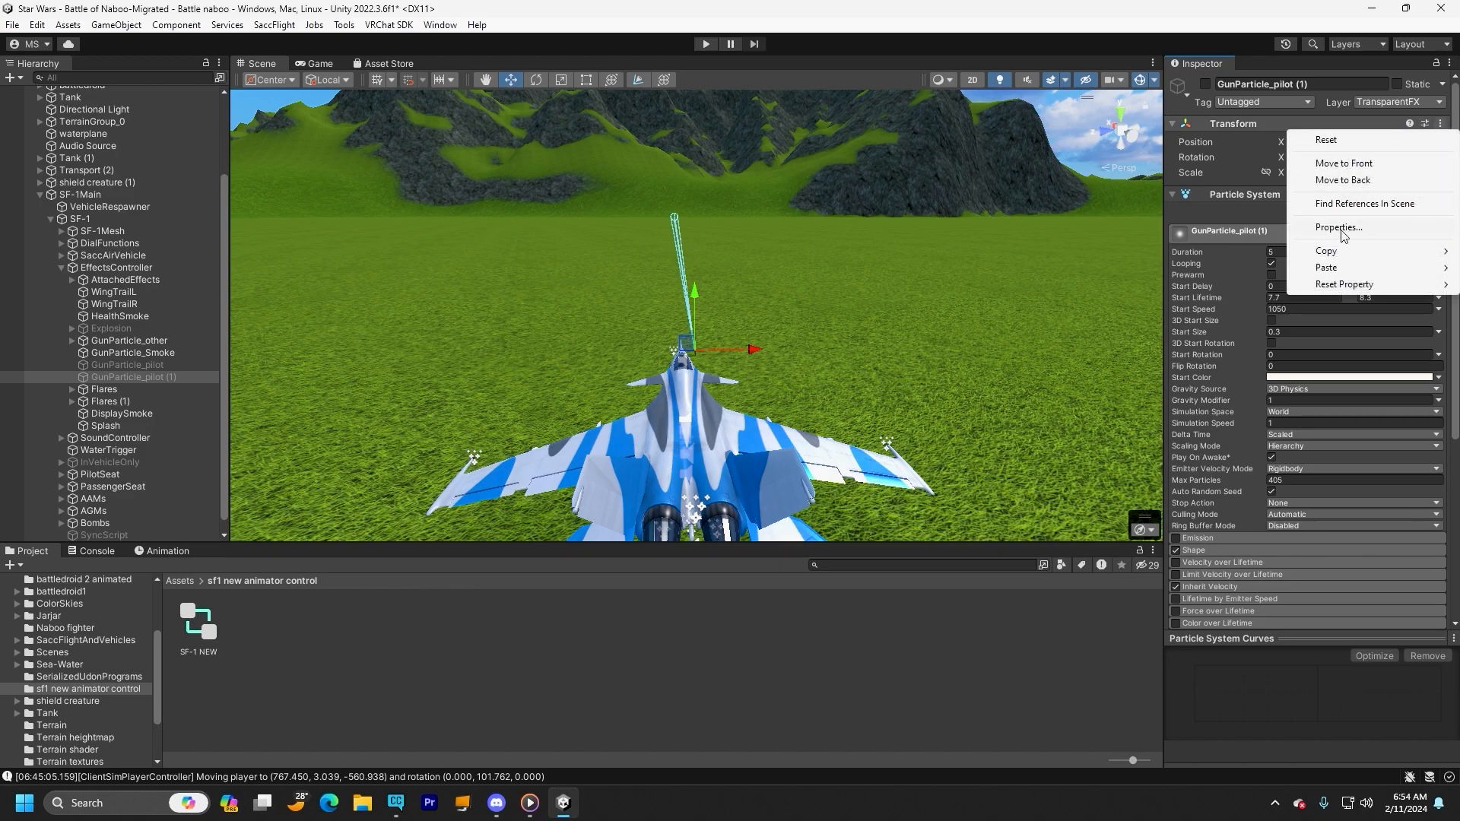
pyautogui.moveTo(1339, 253)
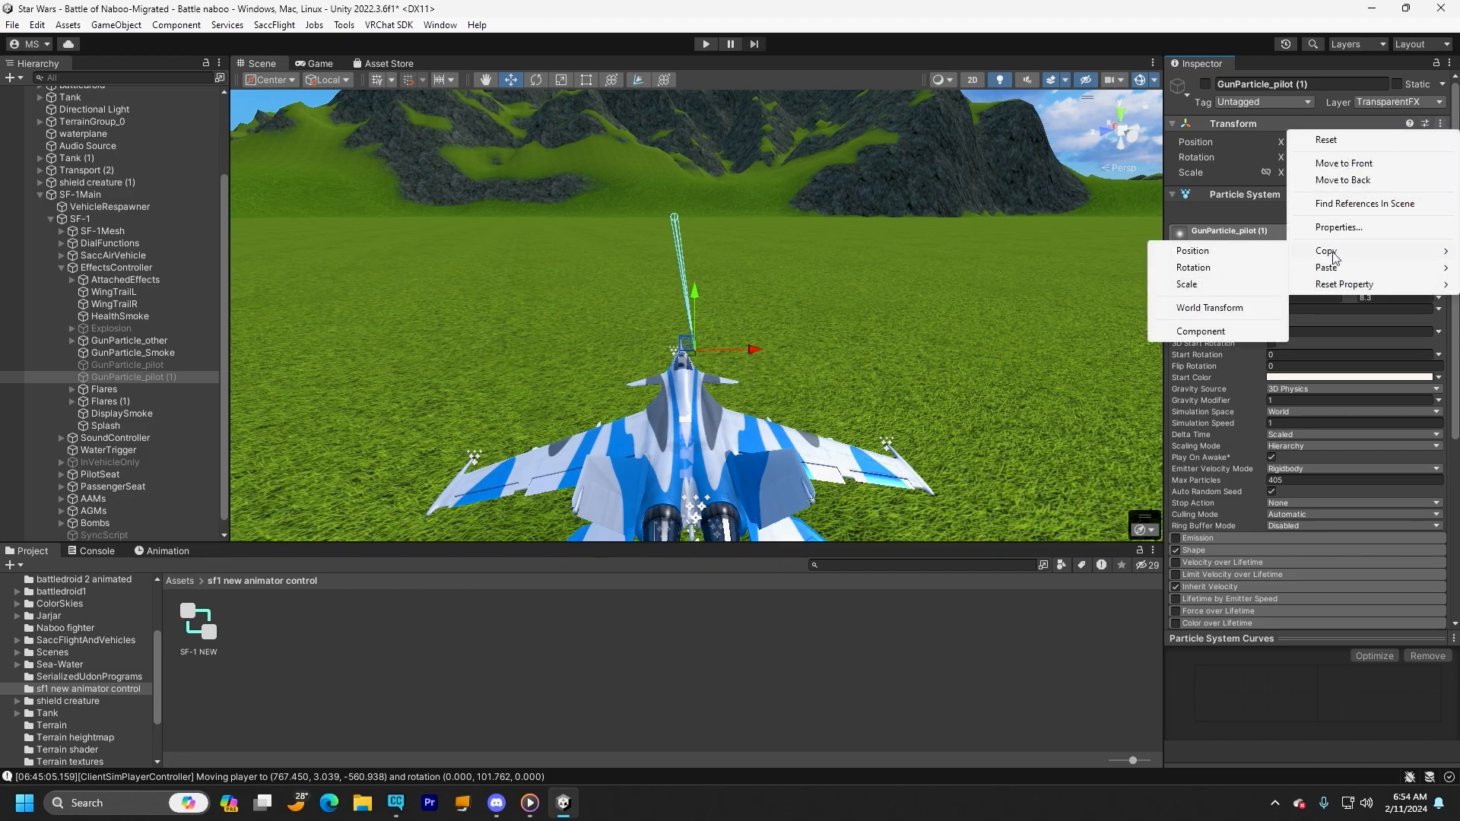
pyautogui.click(1211, 332)
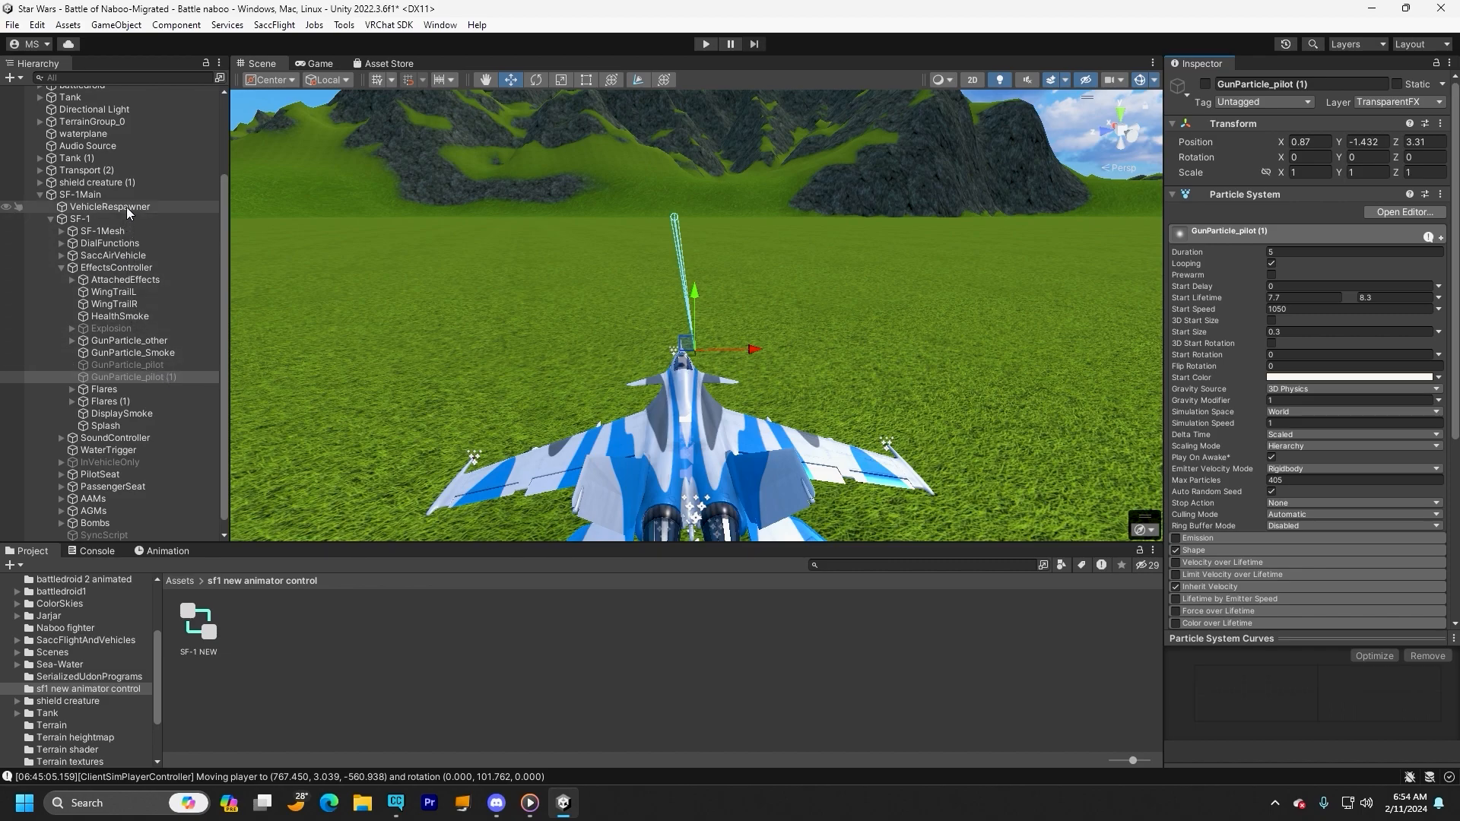
# - Create an empty child object under EffectsController
pyautogui.click(163, 267)
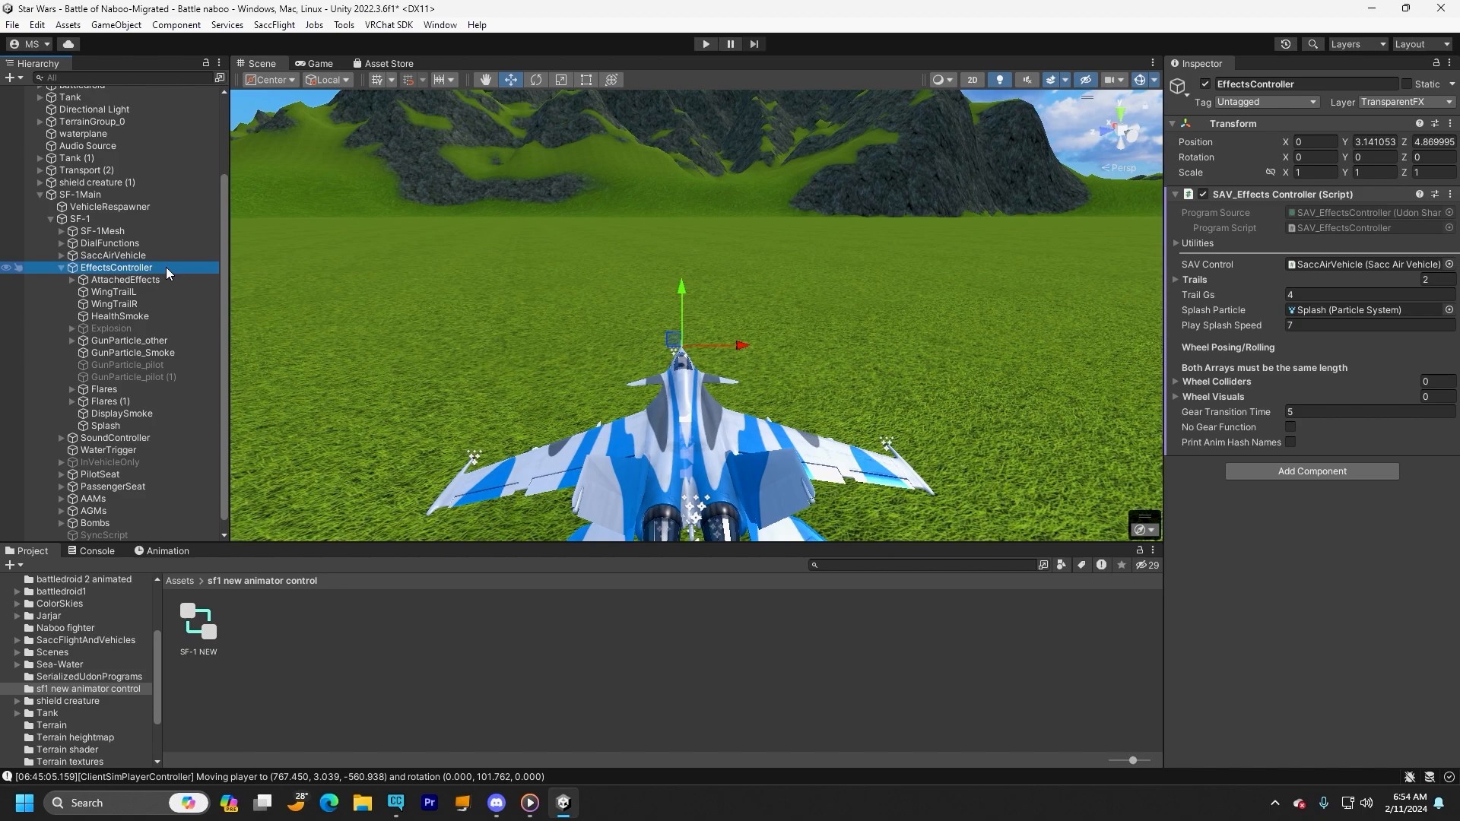
pyautogui.rightClick(166, 267)
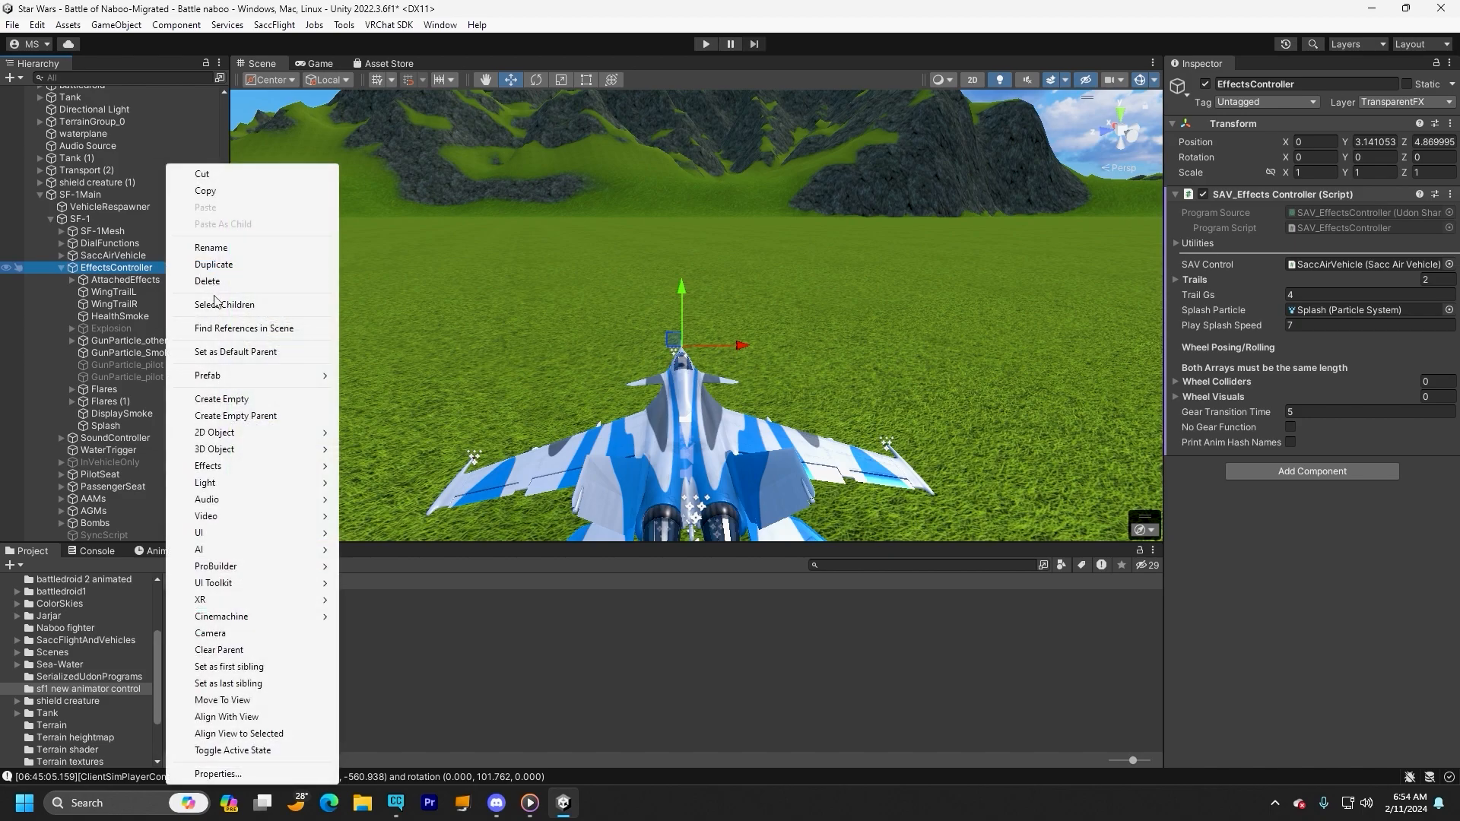
pyautogui.click(221, 399)
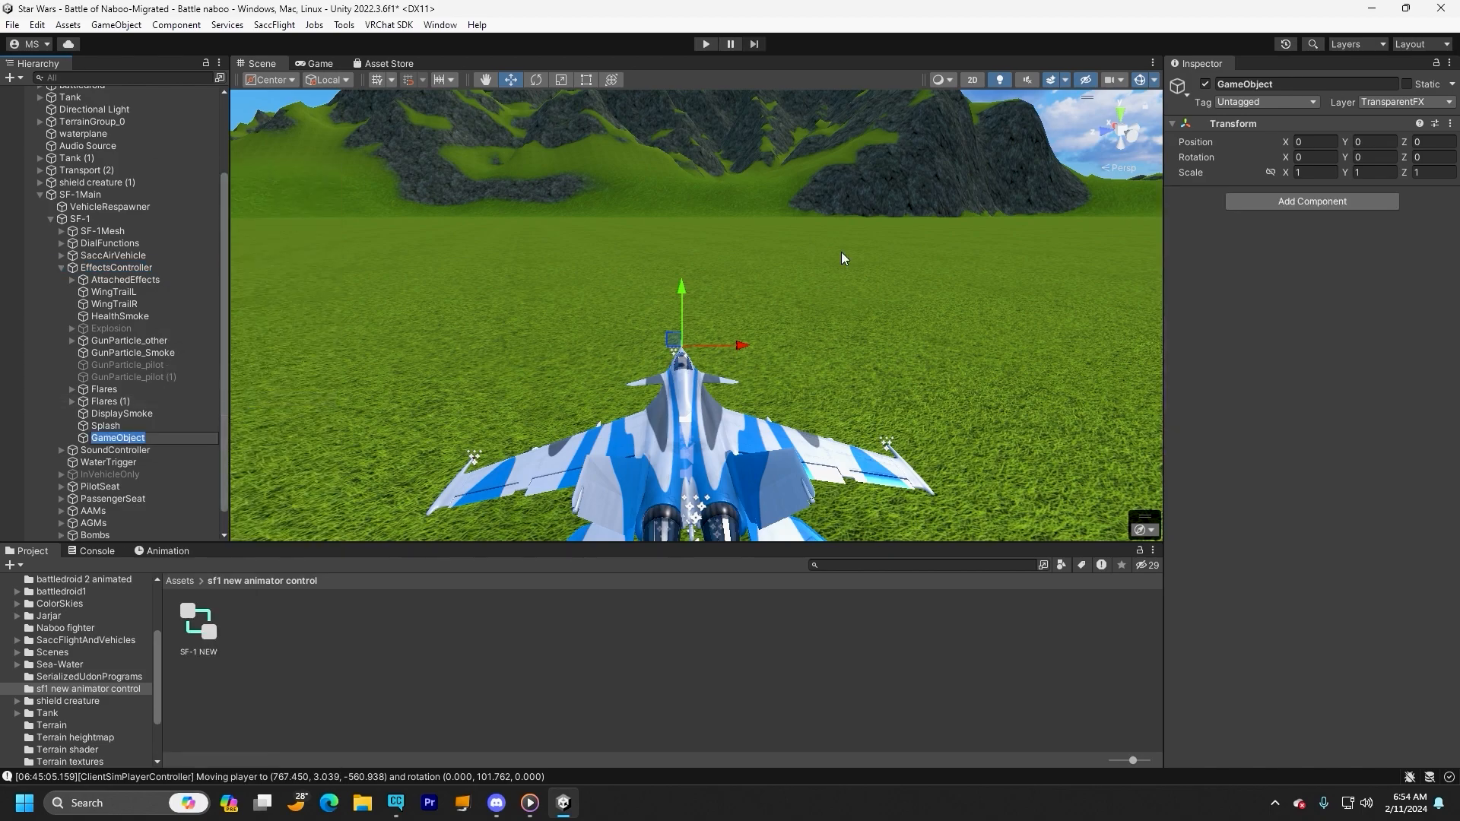
# - Rename the new empty object as Gun_Pilot and place it directly above GunParticle_pilot under EffectsController
pyautogui.click(1278, 84)
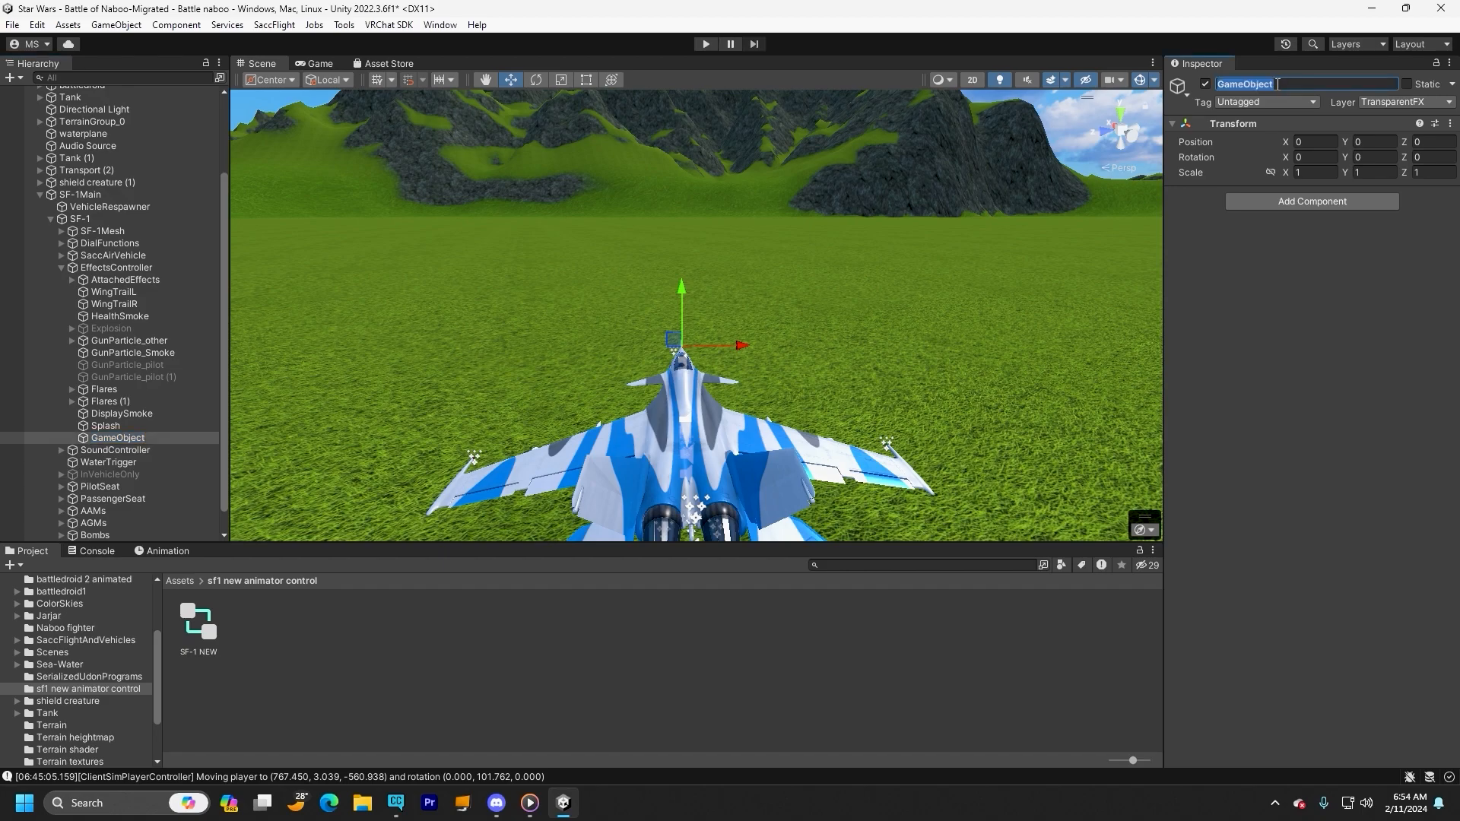
pyautogui.write('Gun')
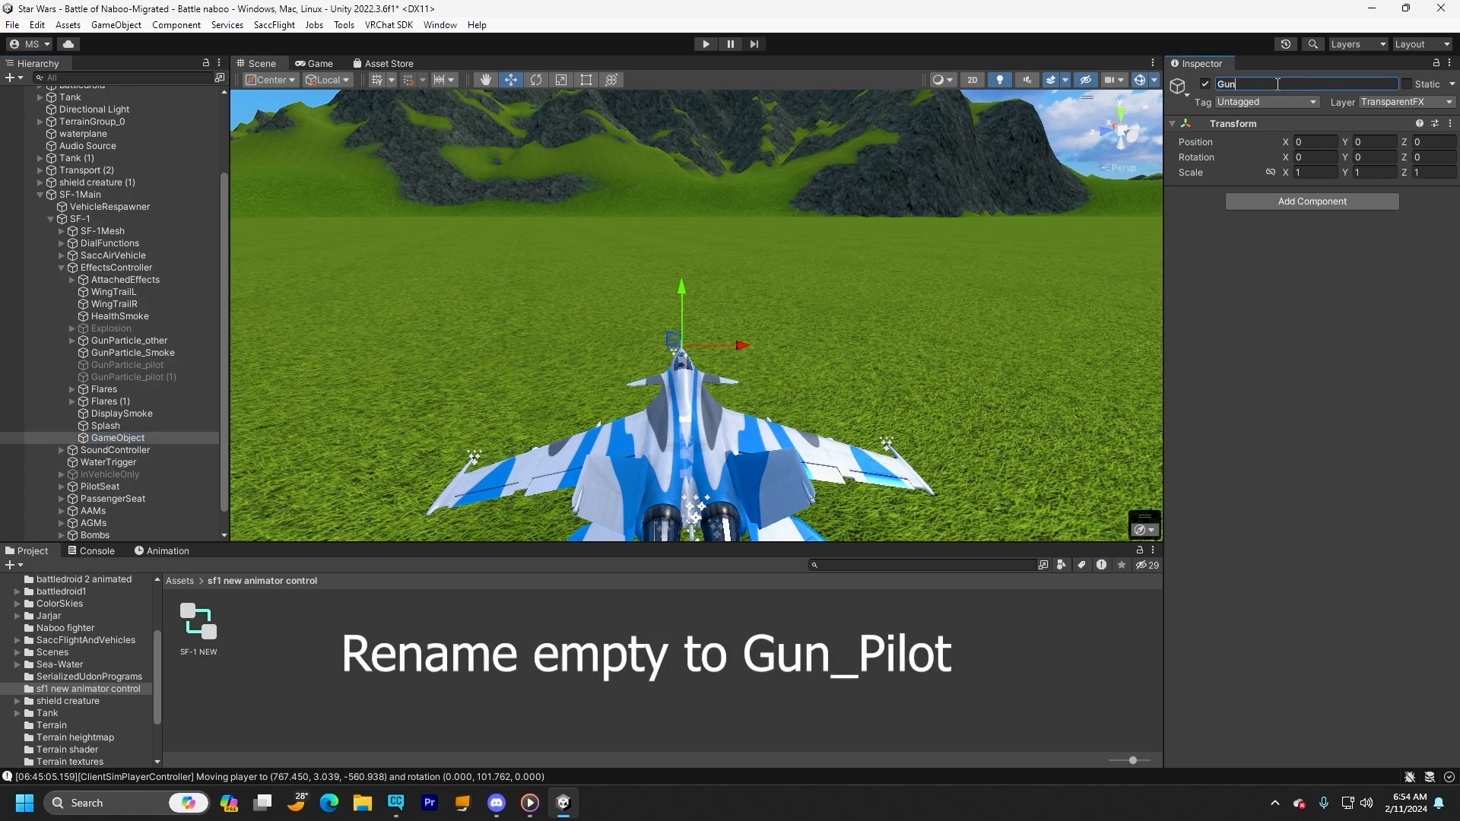
pyautogui.write('_Pilot')
pyautogui.press('Return')
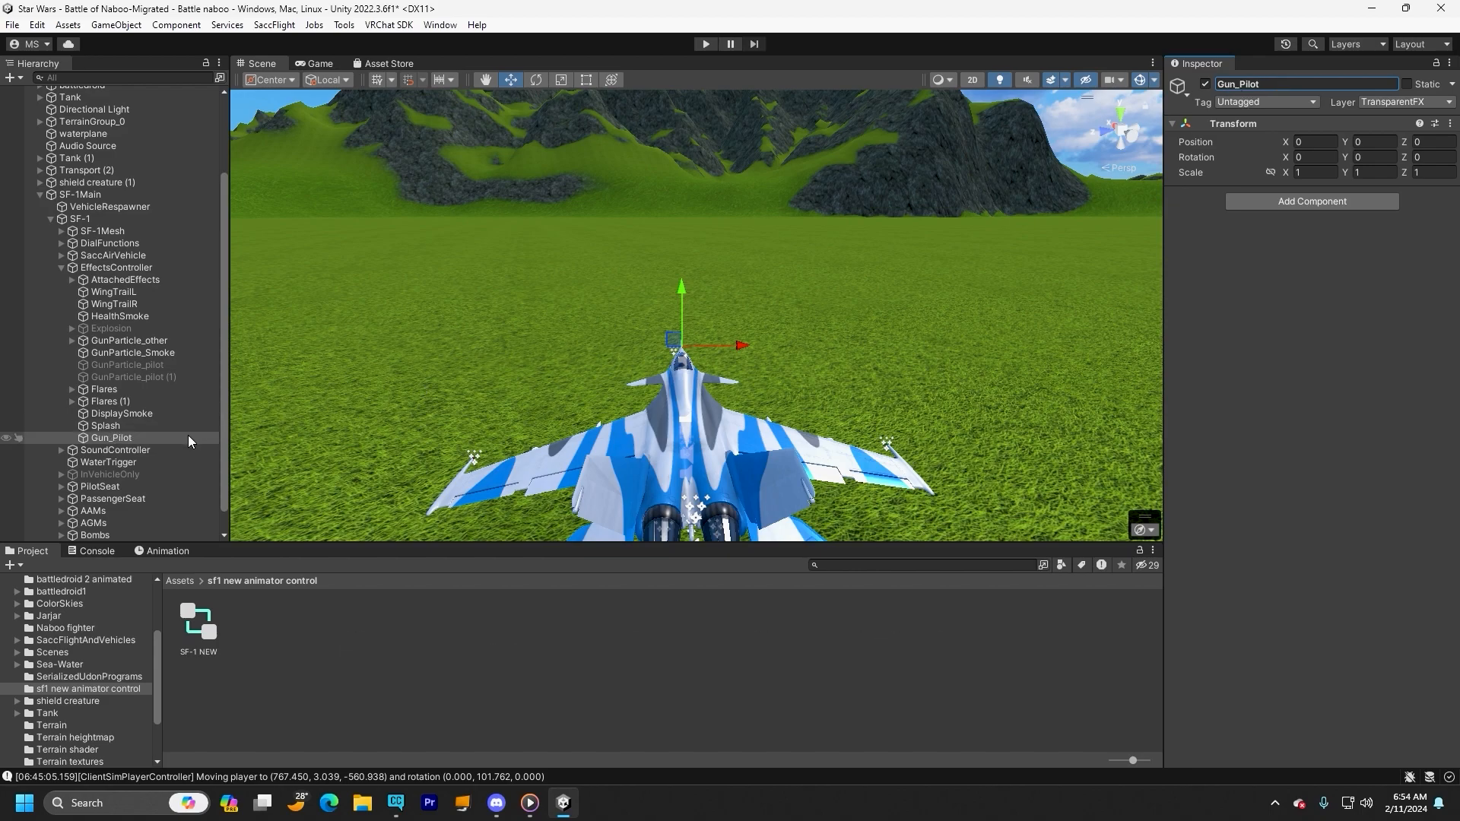
pyautogui.moveTo(139, 439); pyautogui.dragTo(148, 360)
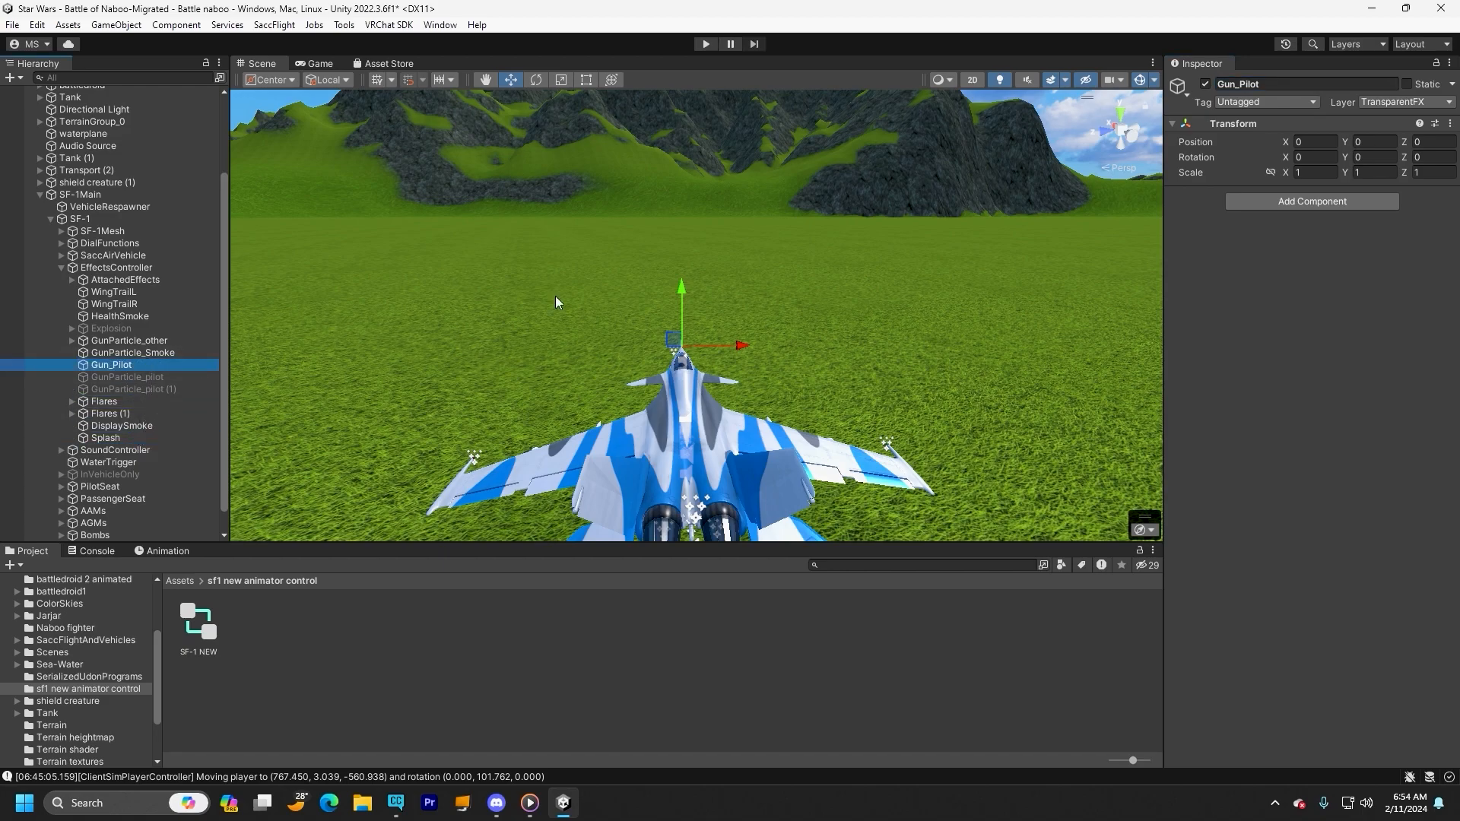
# - Deactivate Gun_Pilot and make GunParticle_pilot and GunParticle_pilot (1) its children
pyautogui.click(1206, 84)
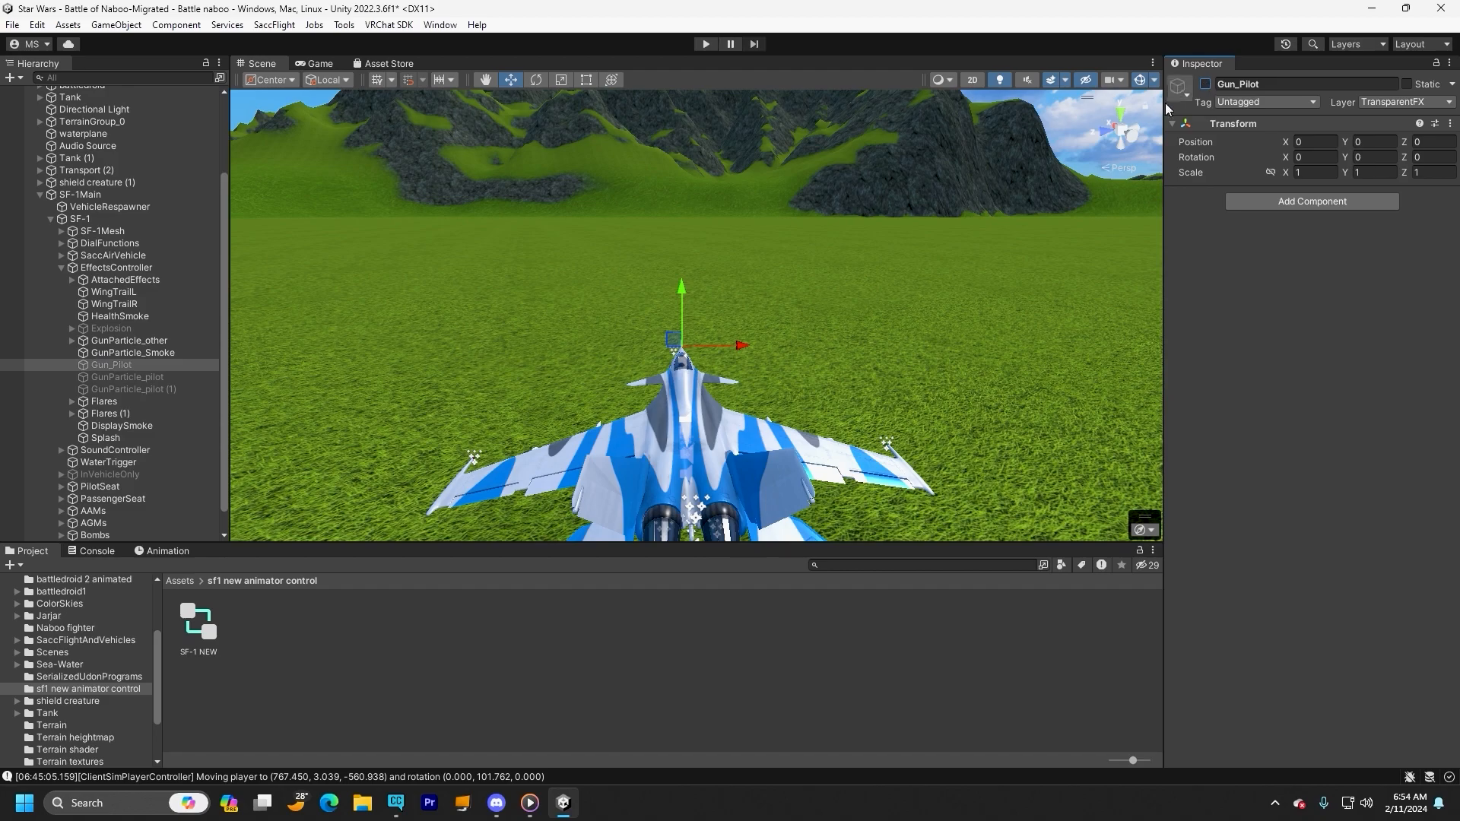
pyautogui.moveTo(125, 381); pyautogui.dragTo(134, 364)
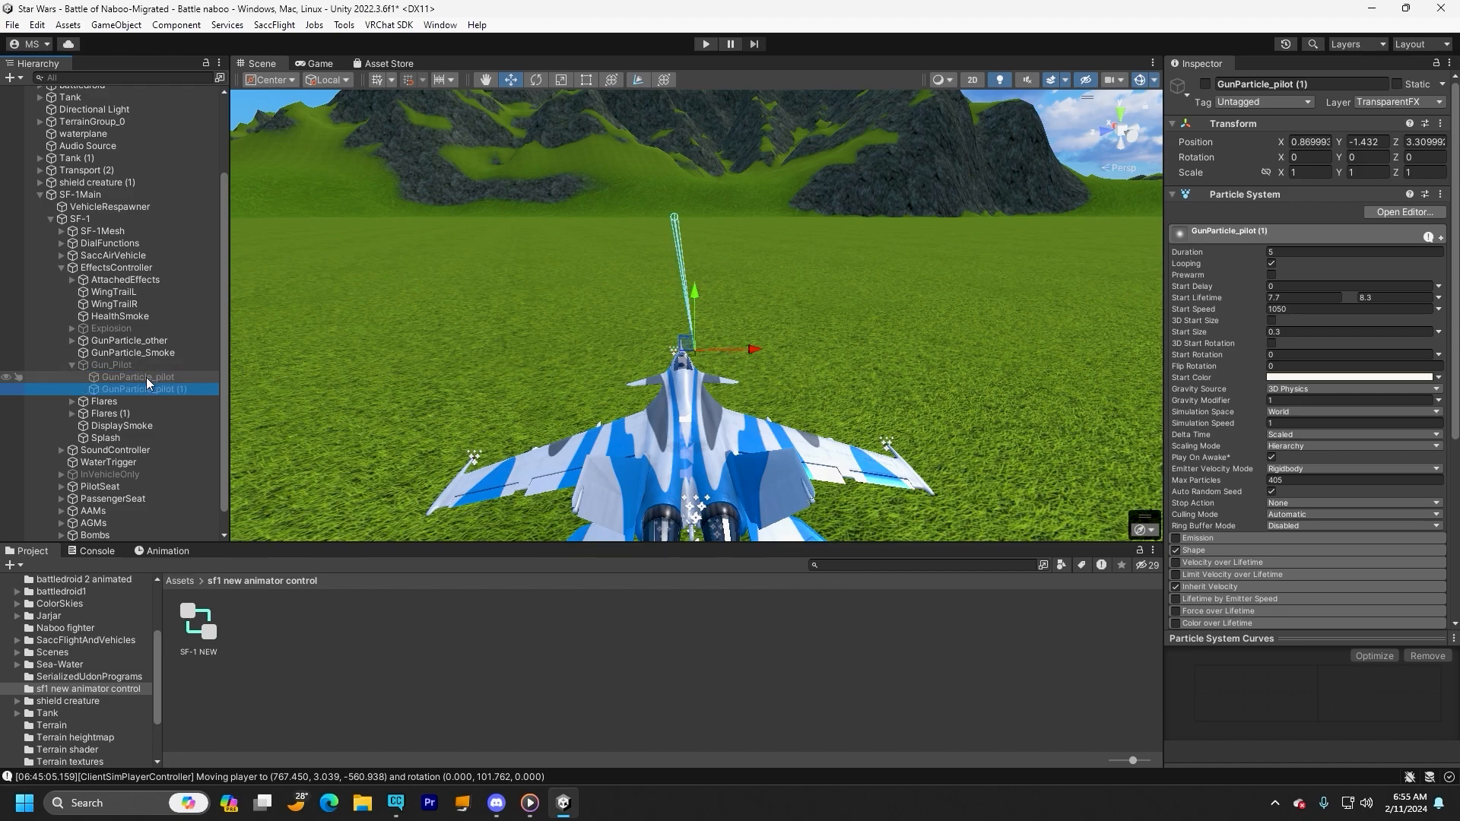
pyautogui.click(146, 377)
pyautogui.click(144, 390)
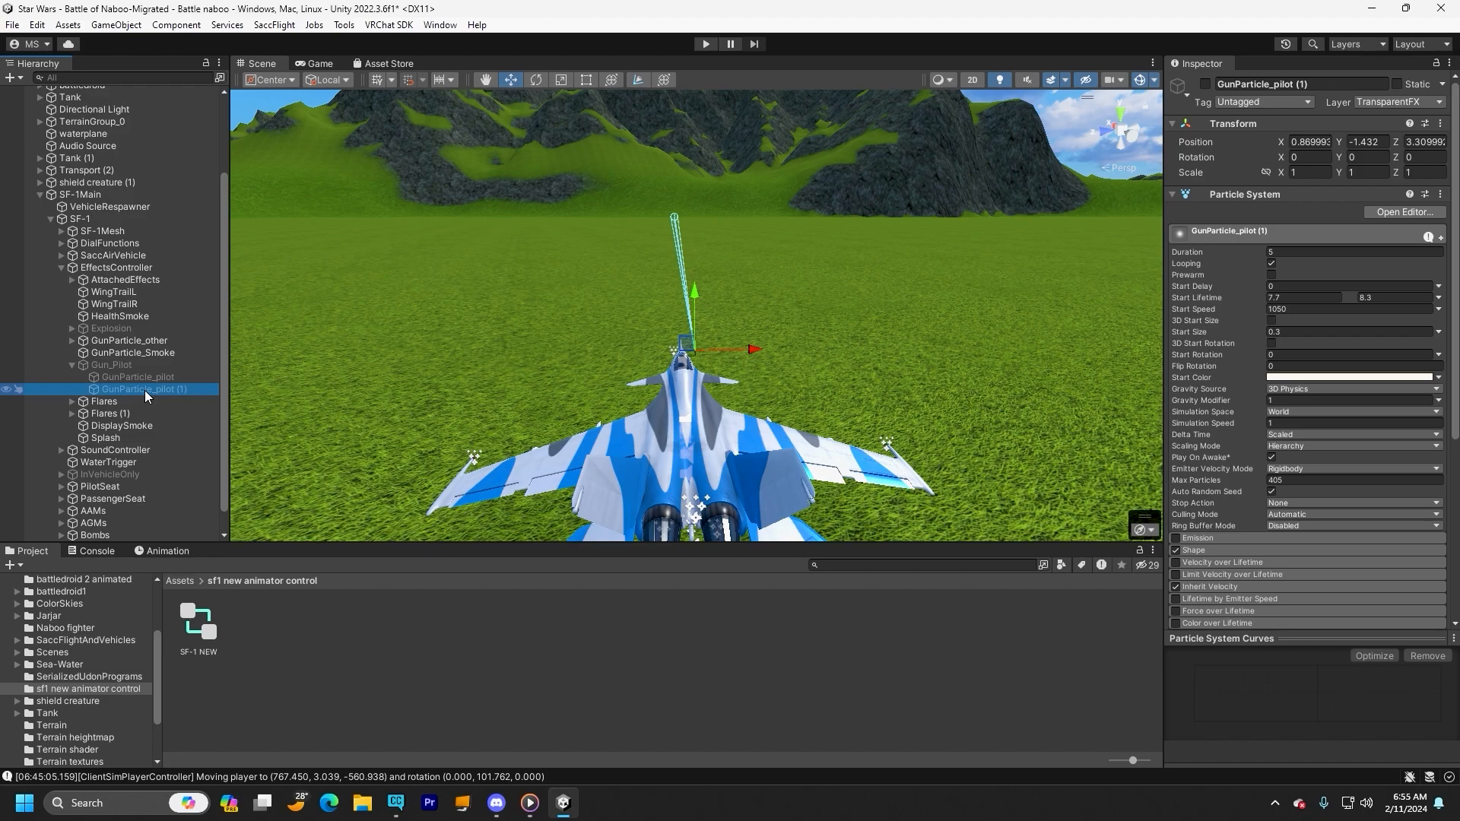
# - Duplicate GunParticle_other and paste the copied Transform component values onto the duplicate
pyautogui.click(129, 340)
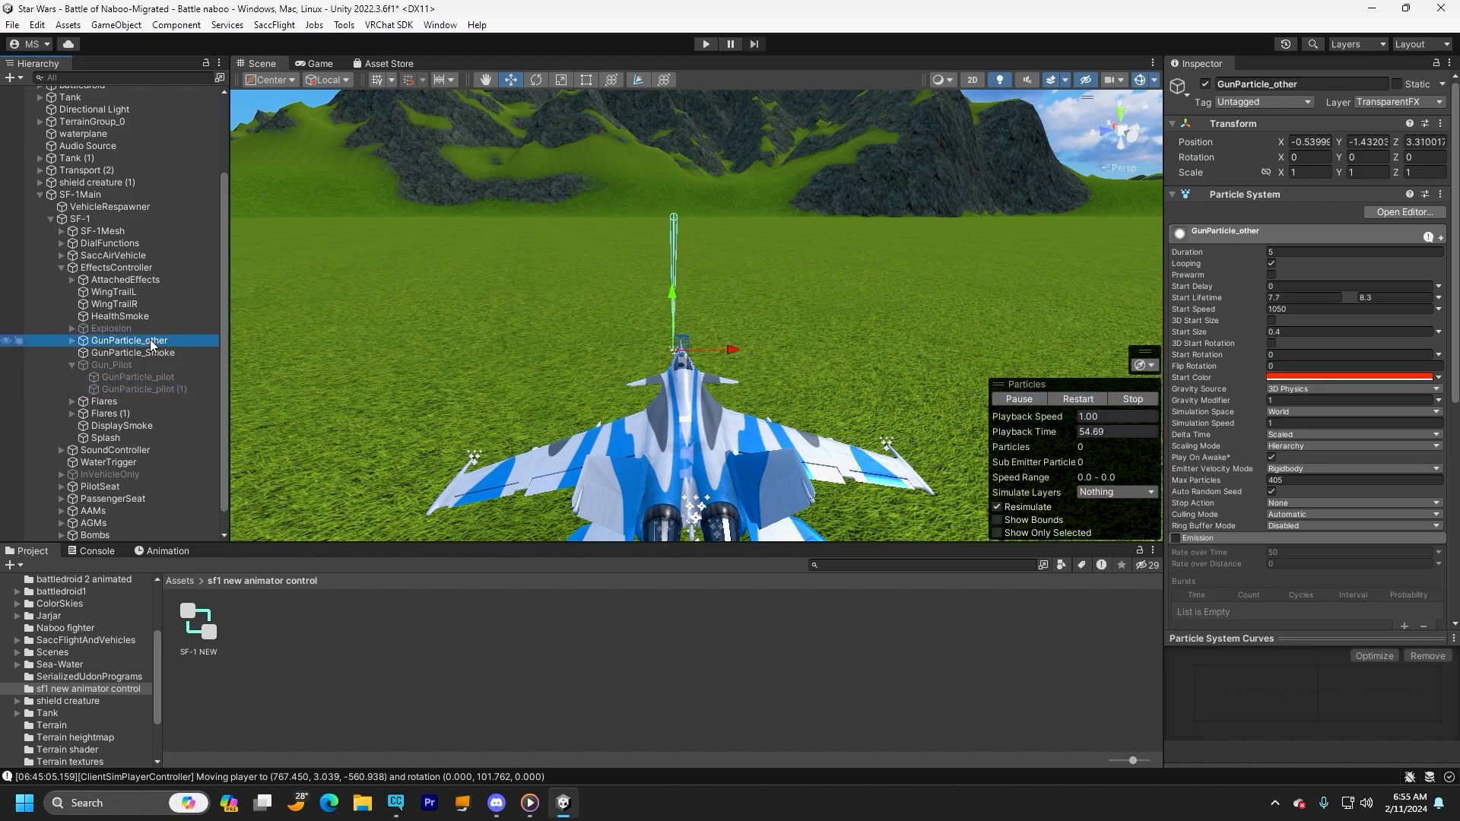
pyautogui.rightClick(153, 344)
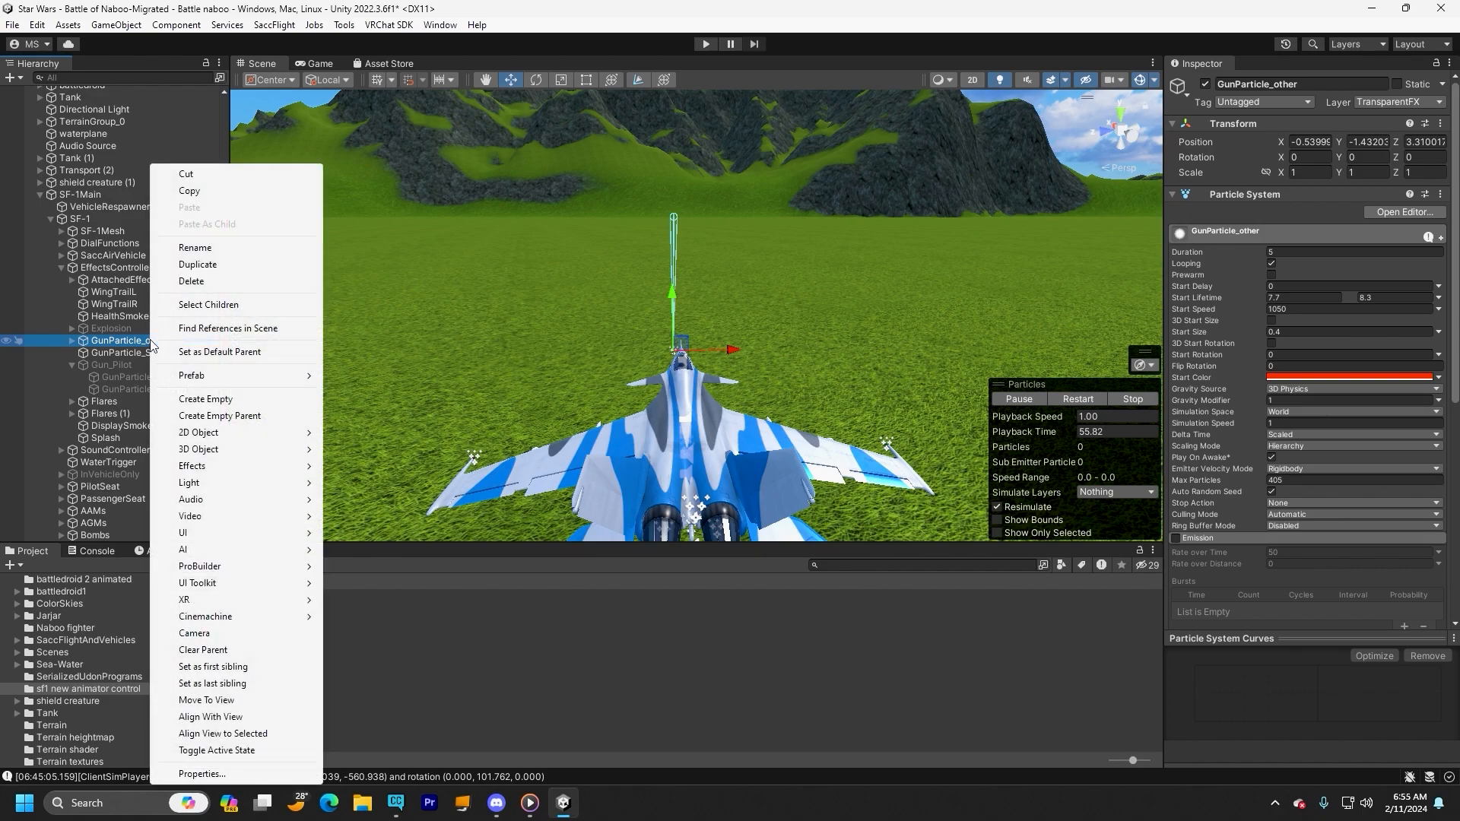
pyautogui.click(189, 264)
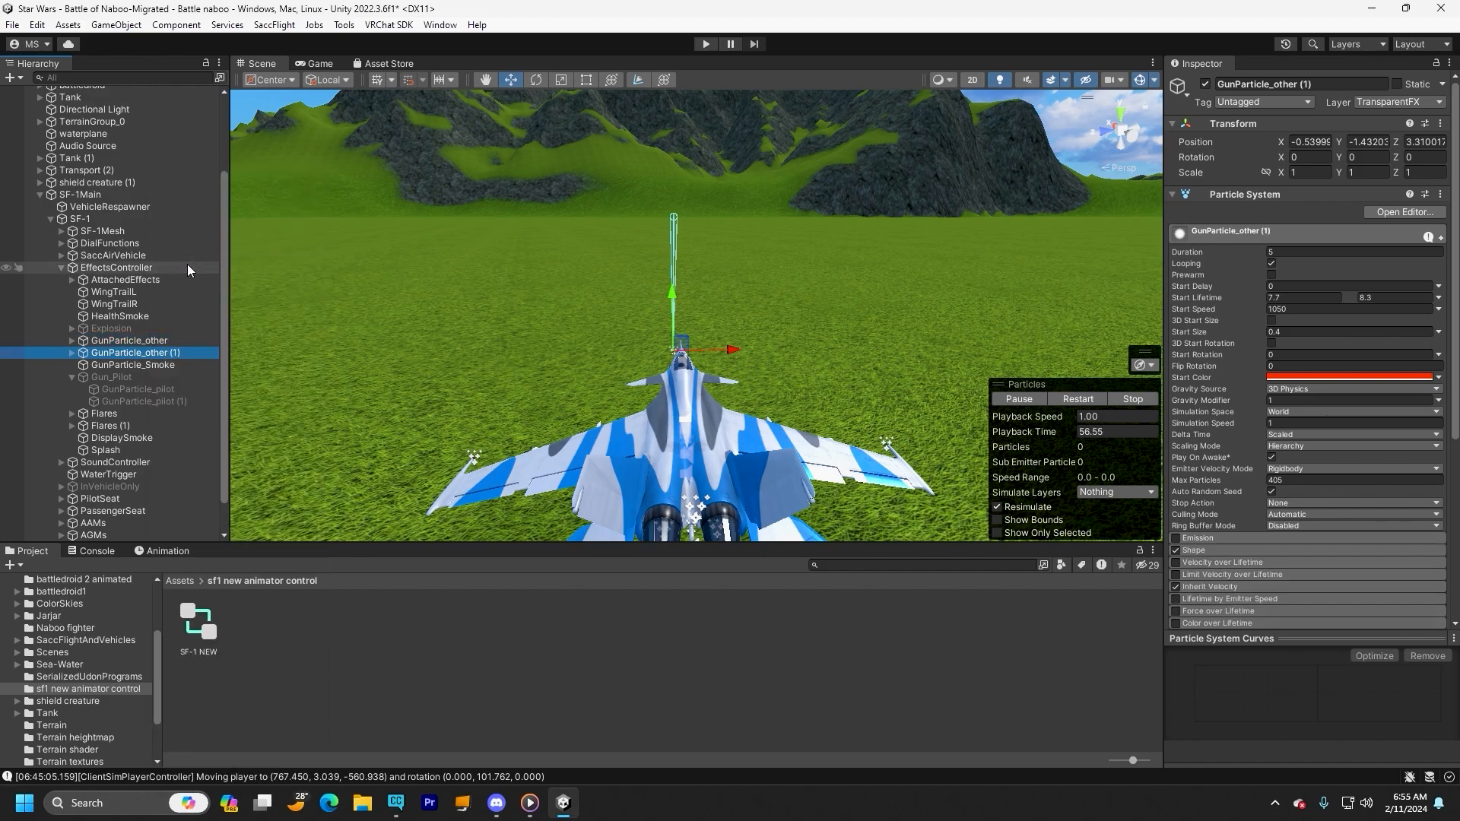
pyautogui.click(1442, 124)
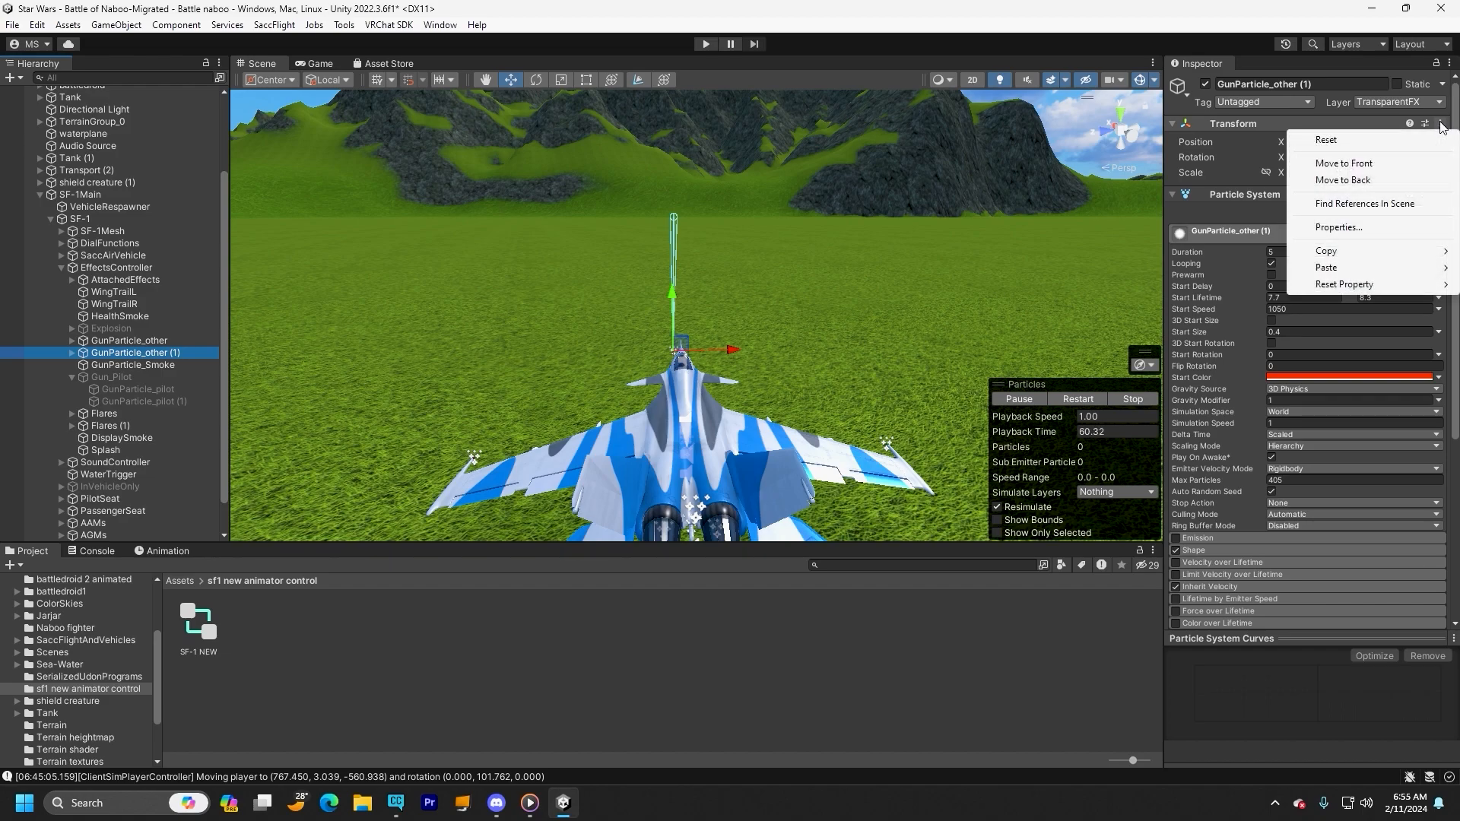
pyautogui.moveTo(1335, 266)
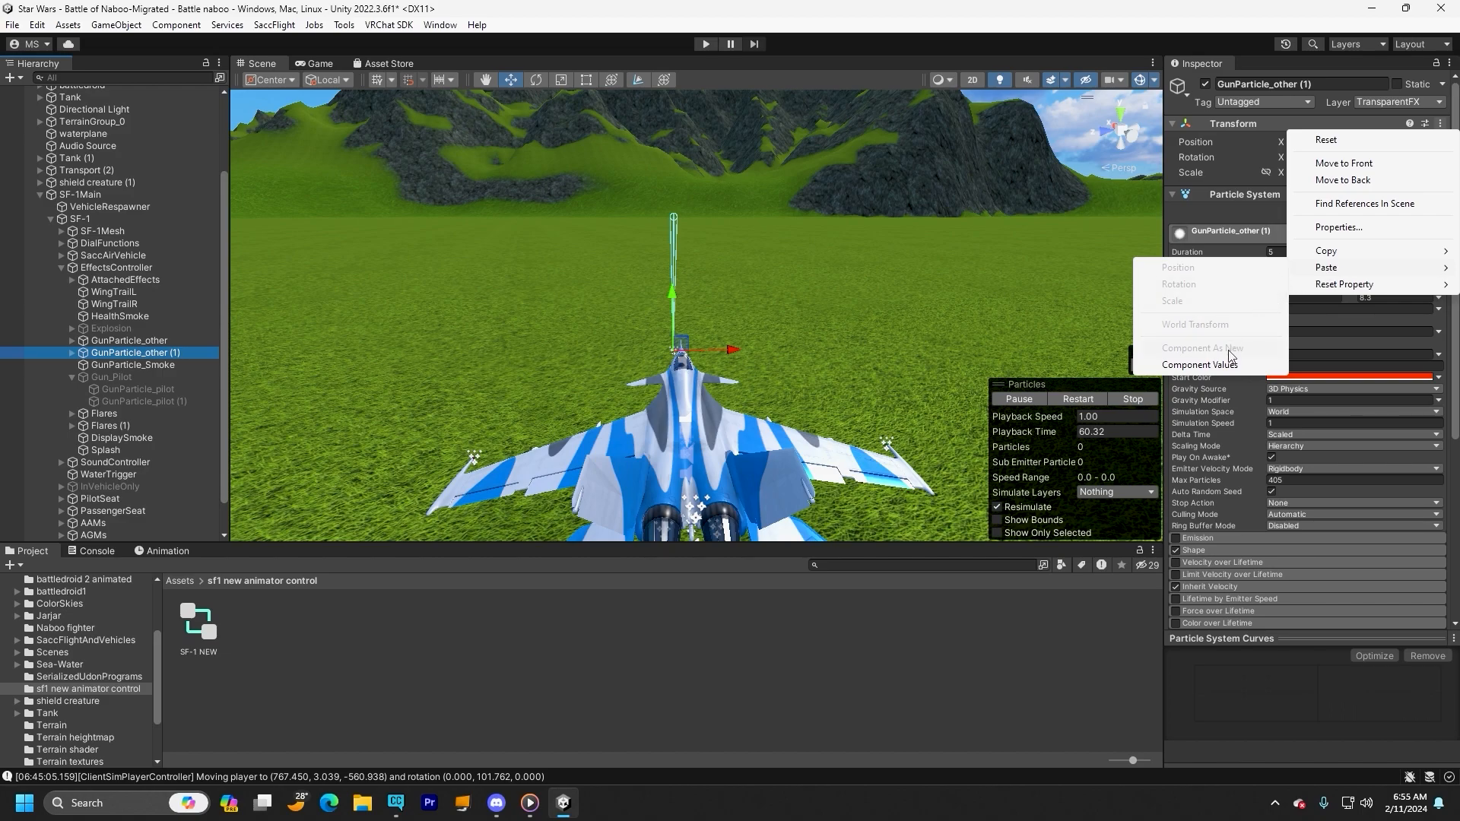
pyautogui.click(1221, 366)
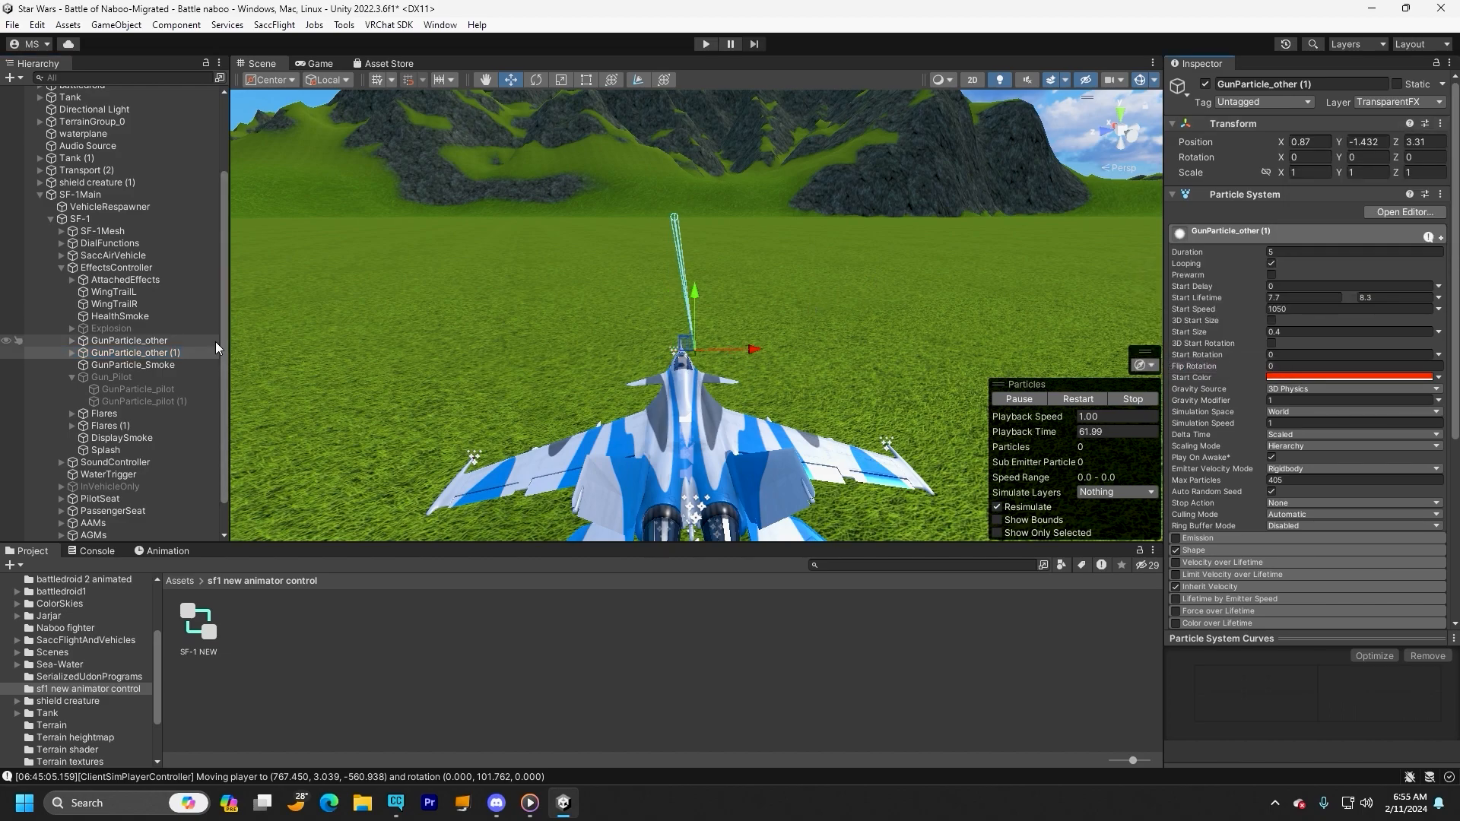
# - Duplicate GunParticle_Smoke and paste the copied Transform component values onto the duplicate
pyautogui.click(177, 365)
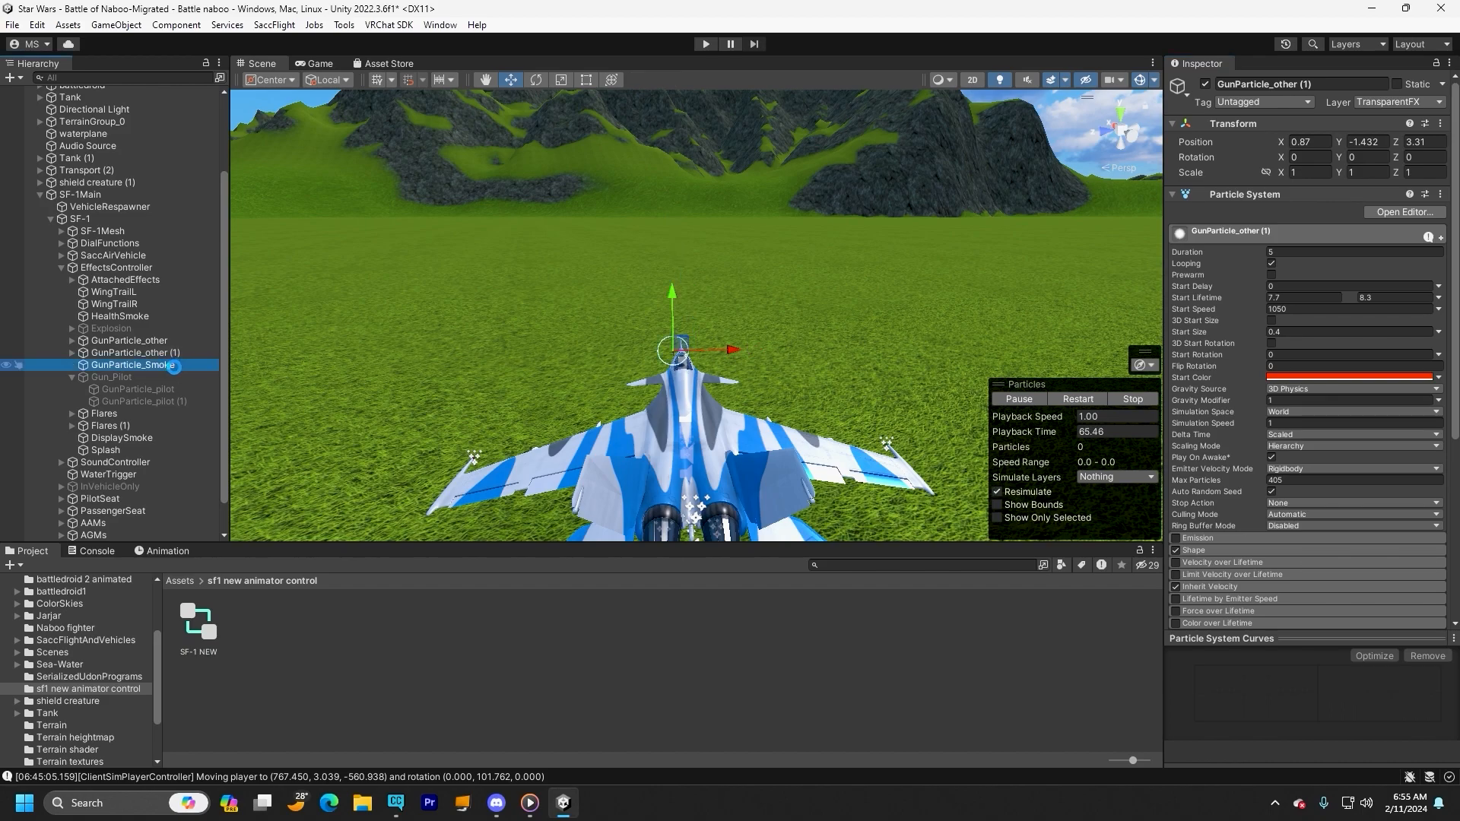
pyautogui.rightClick(189, 367)
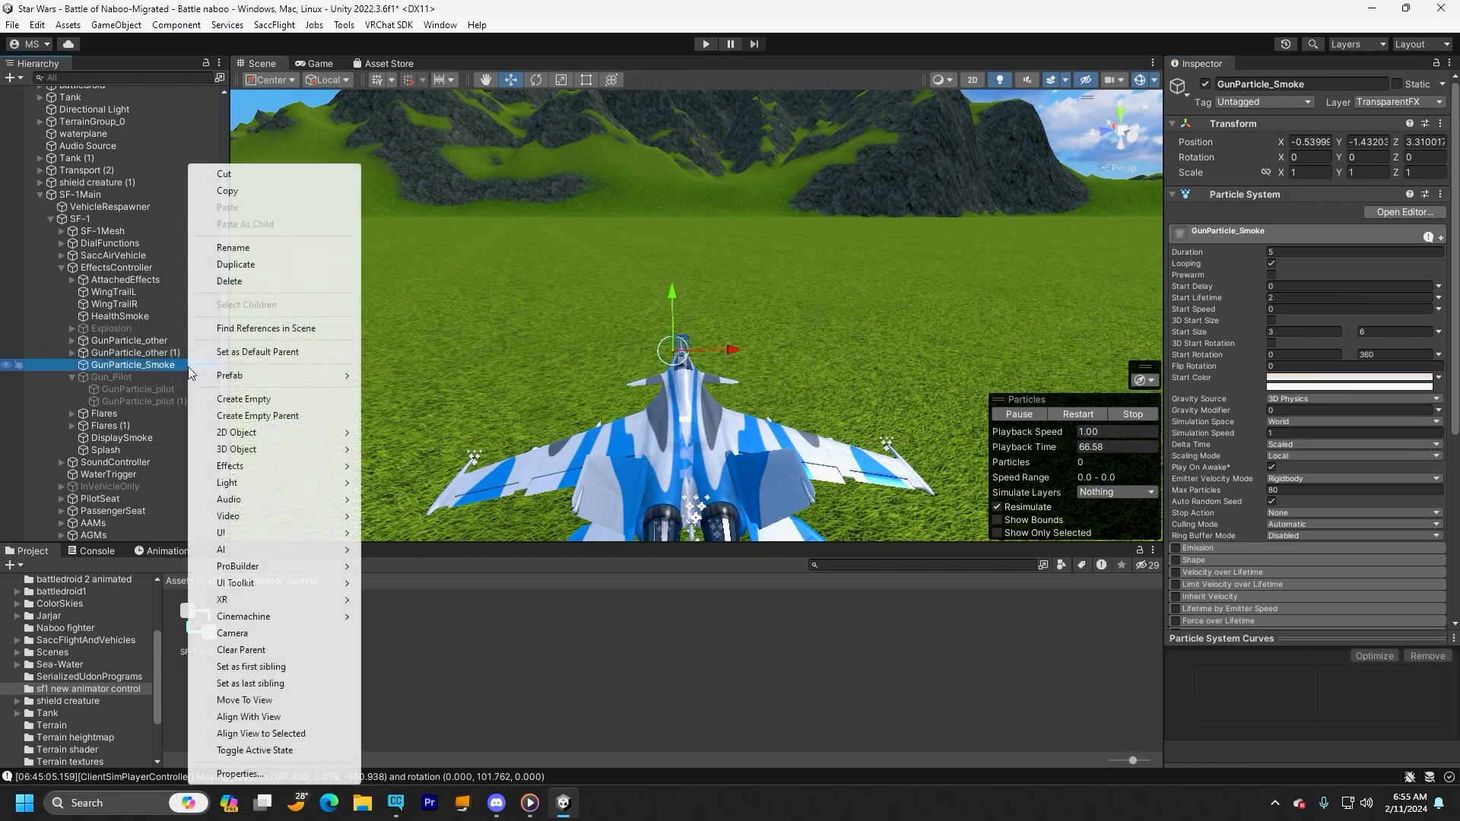
pyautogui.click(263, 264)
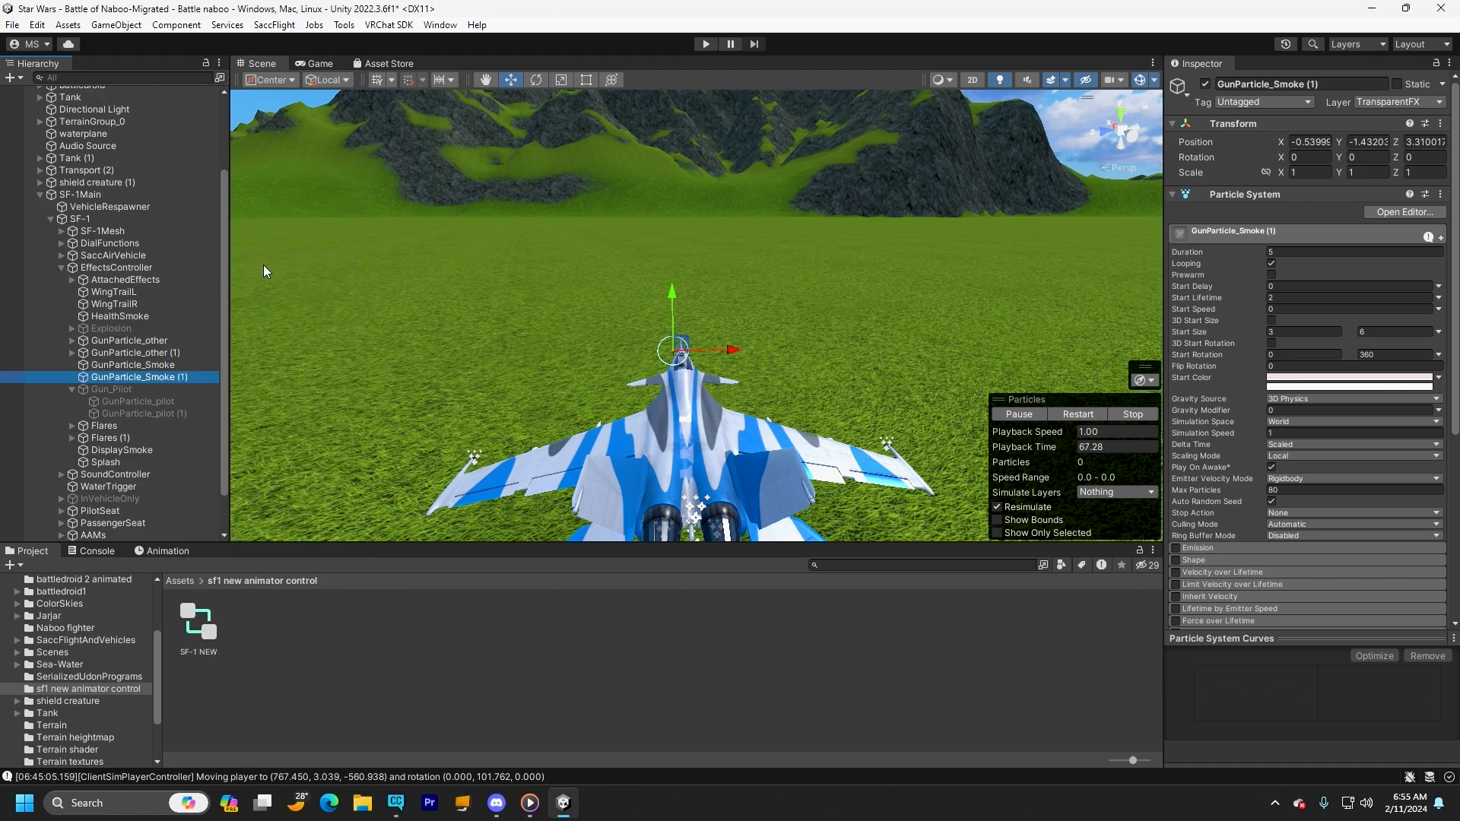
pyautogui.click(1441, 123)
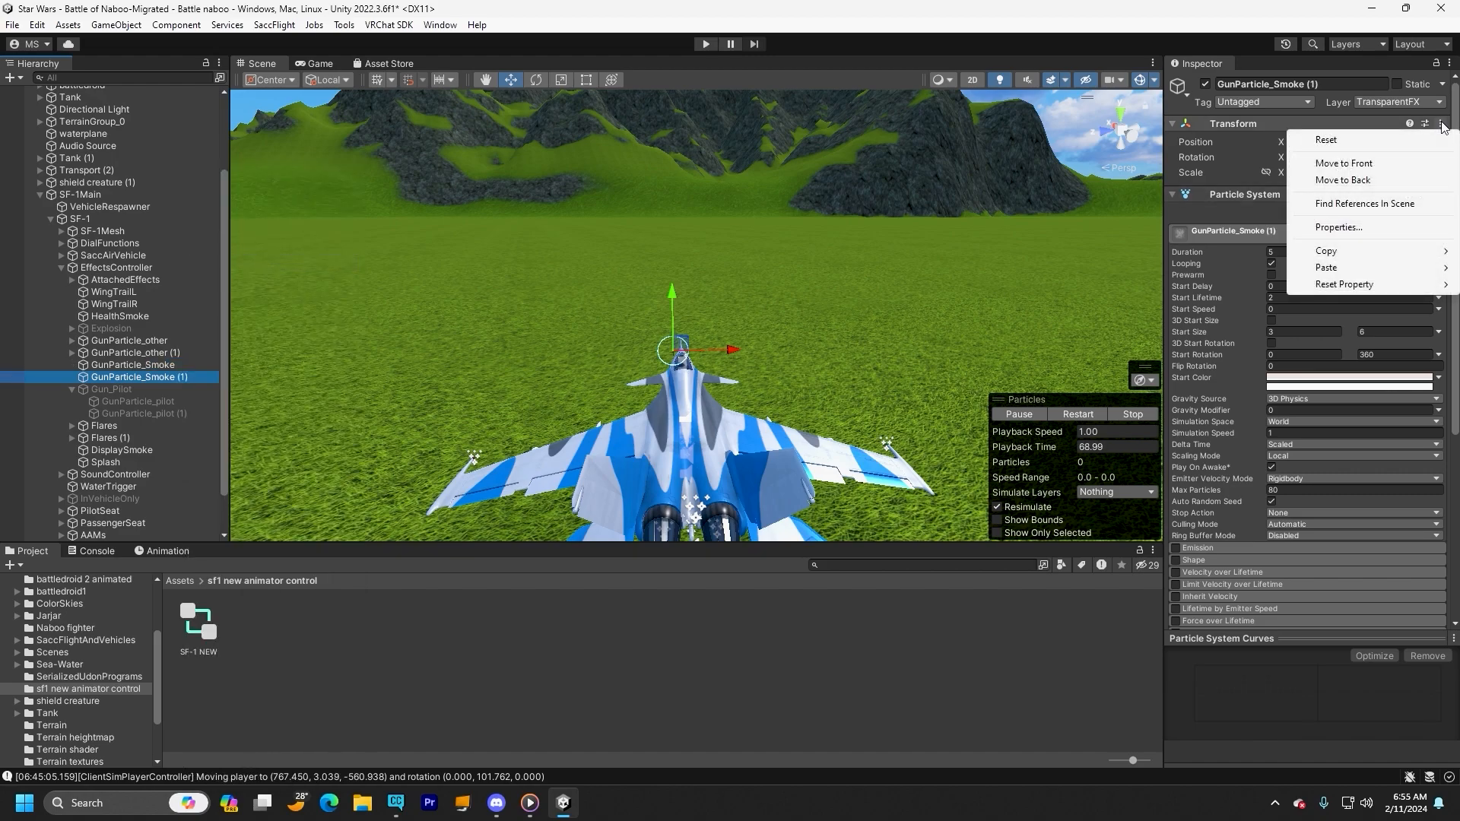
pyautogui.moveTo(1335, 272)
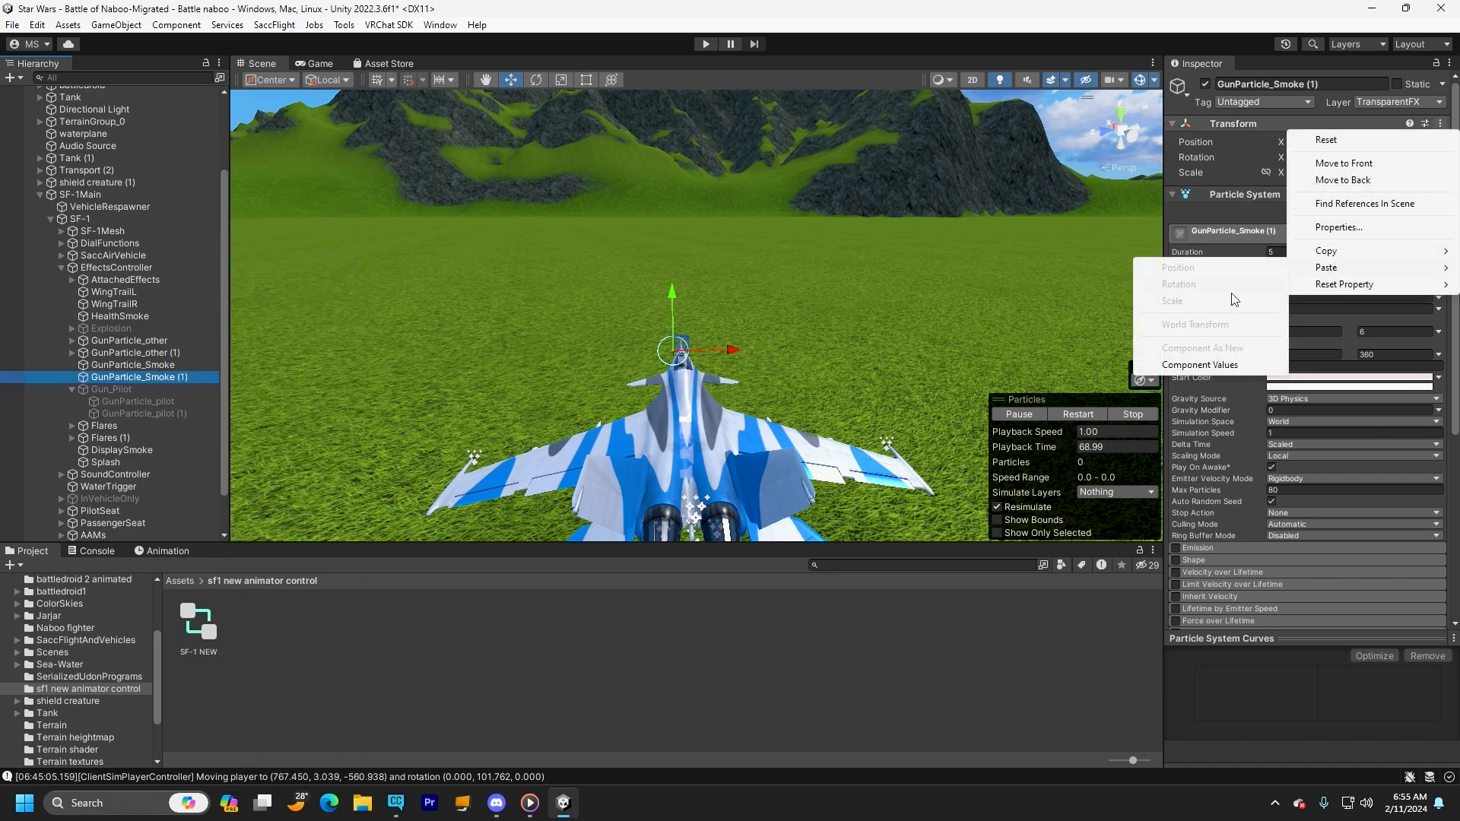
pyautogui.click(1217, 362)
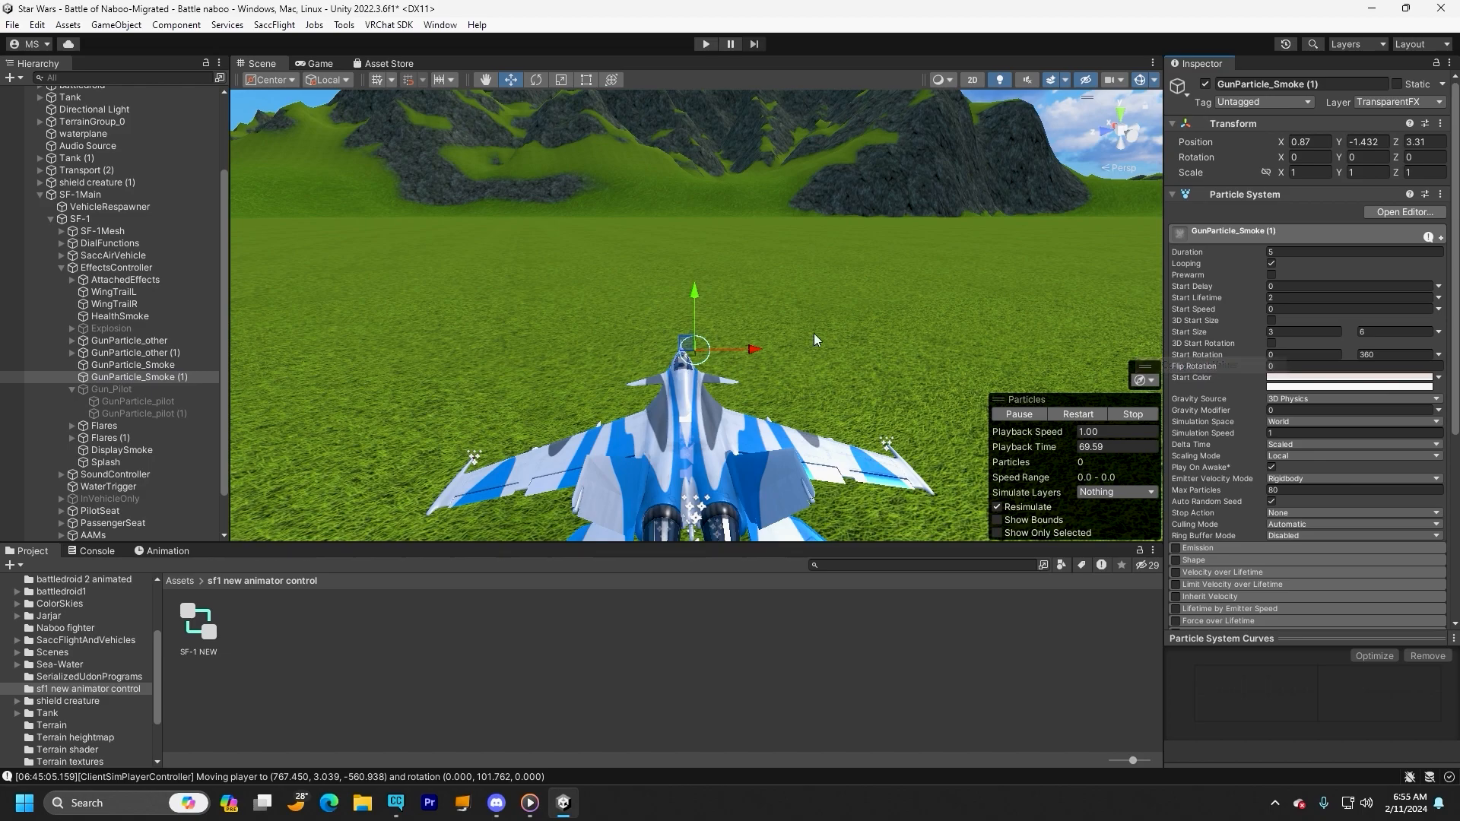
pyautogui.click(149, 353)
pyautogui.click(149, 341)
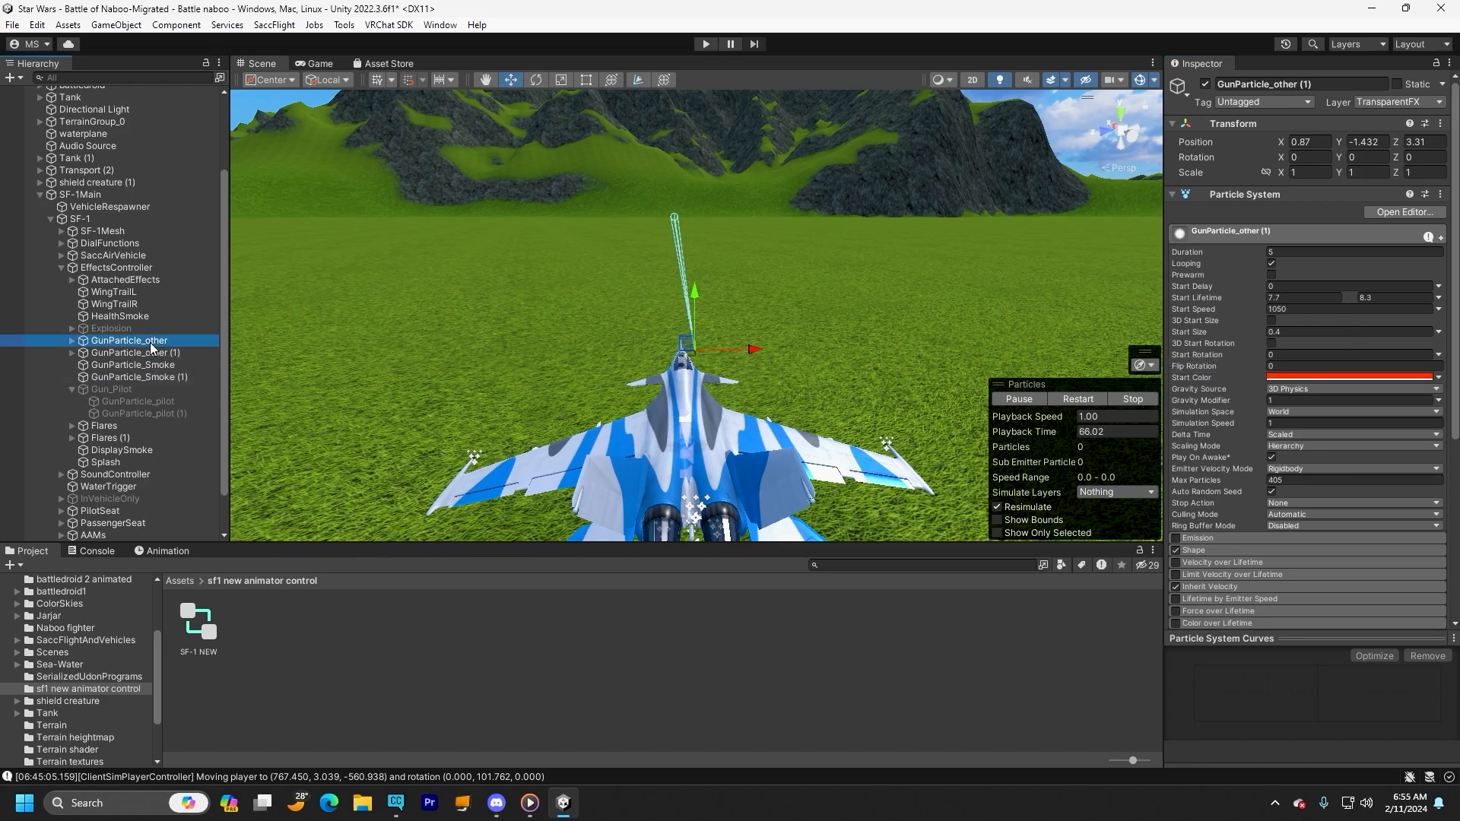
pyautogui.click(148, 354)
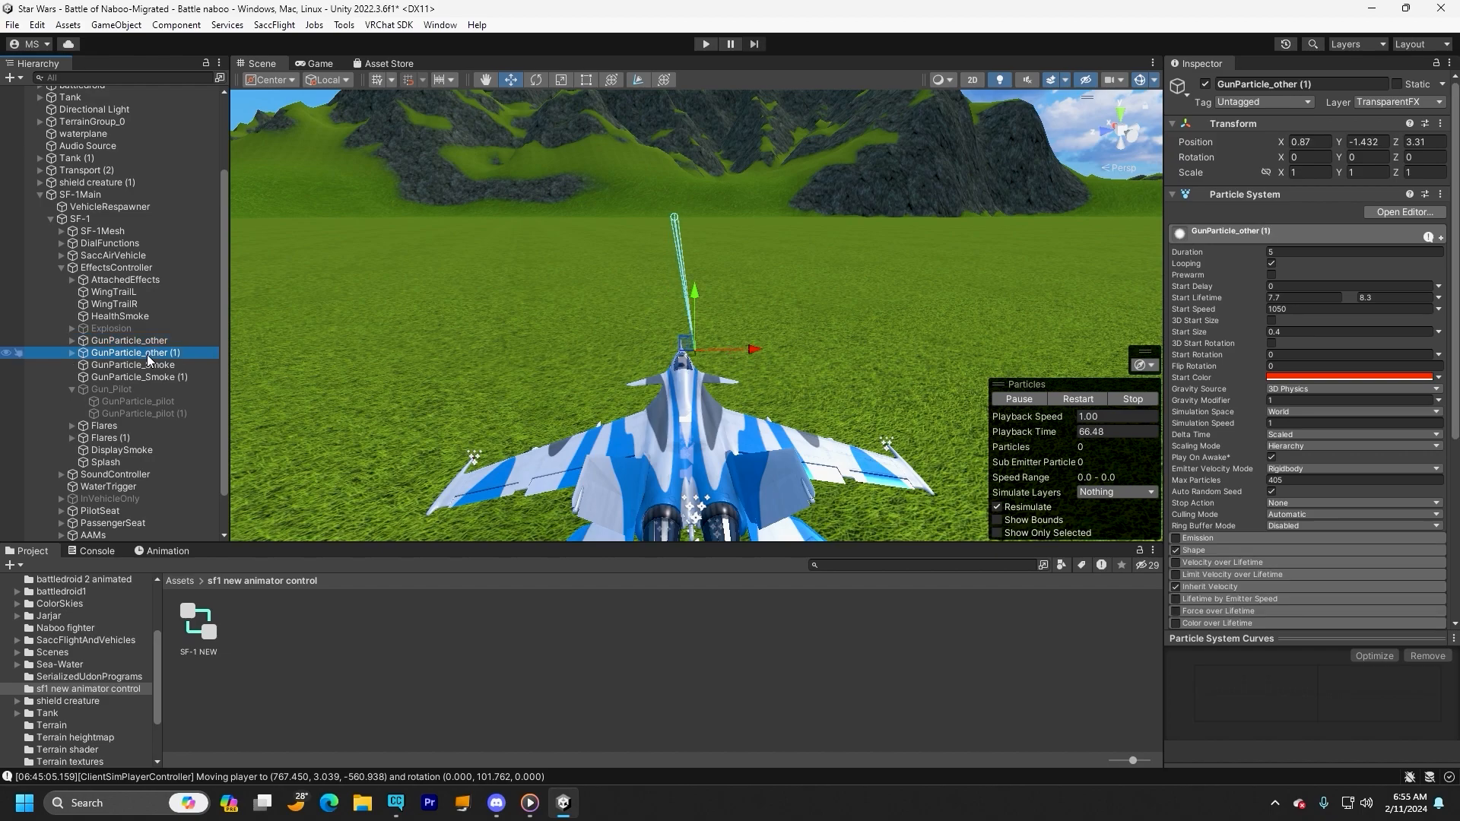
pyautogui.click(140, 366)
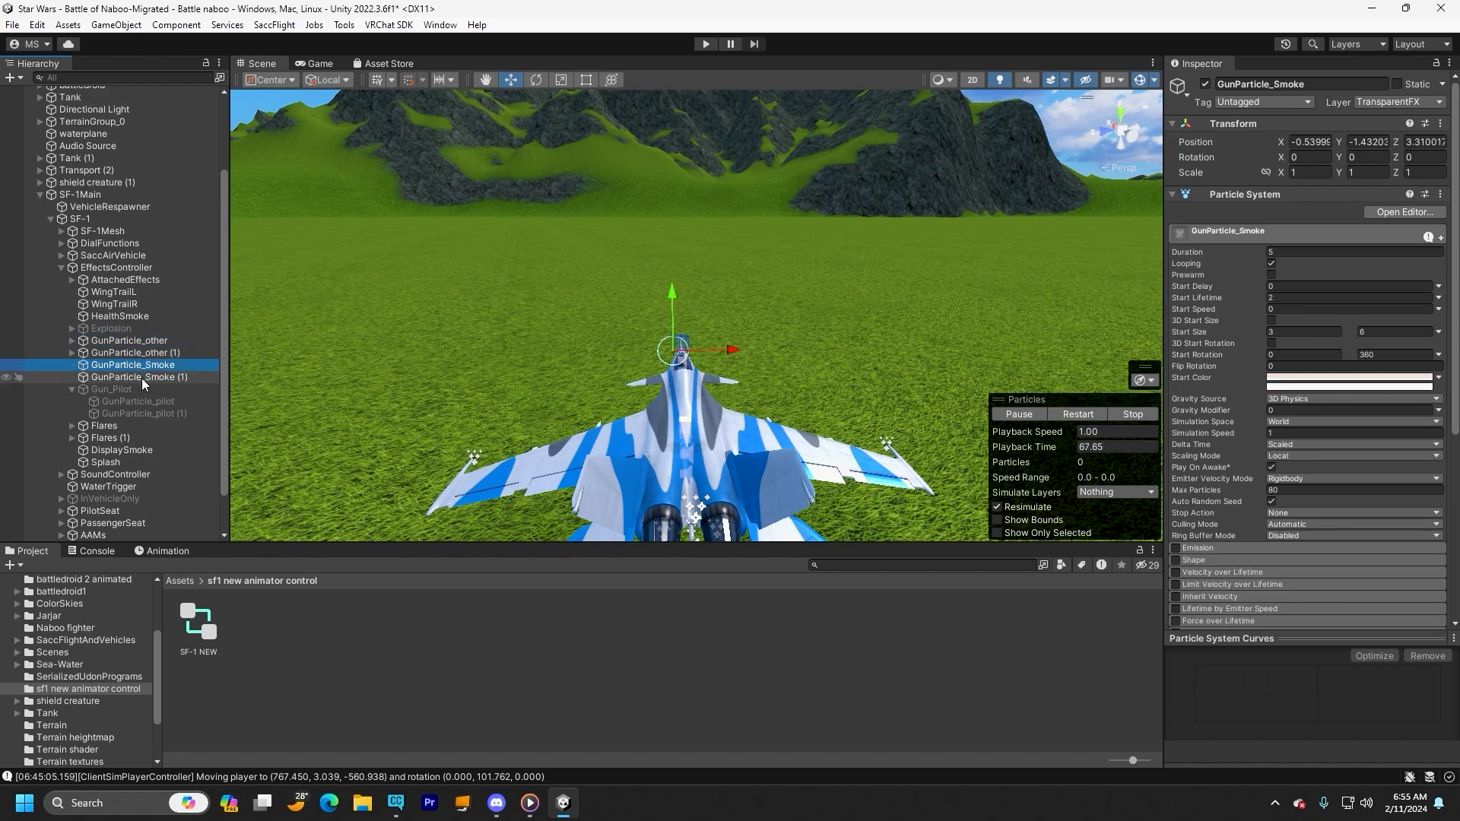
pyautogui.click(146, 377)
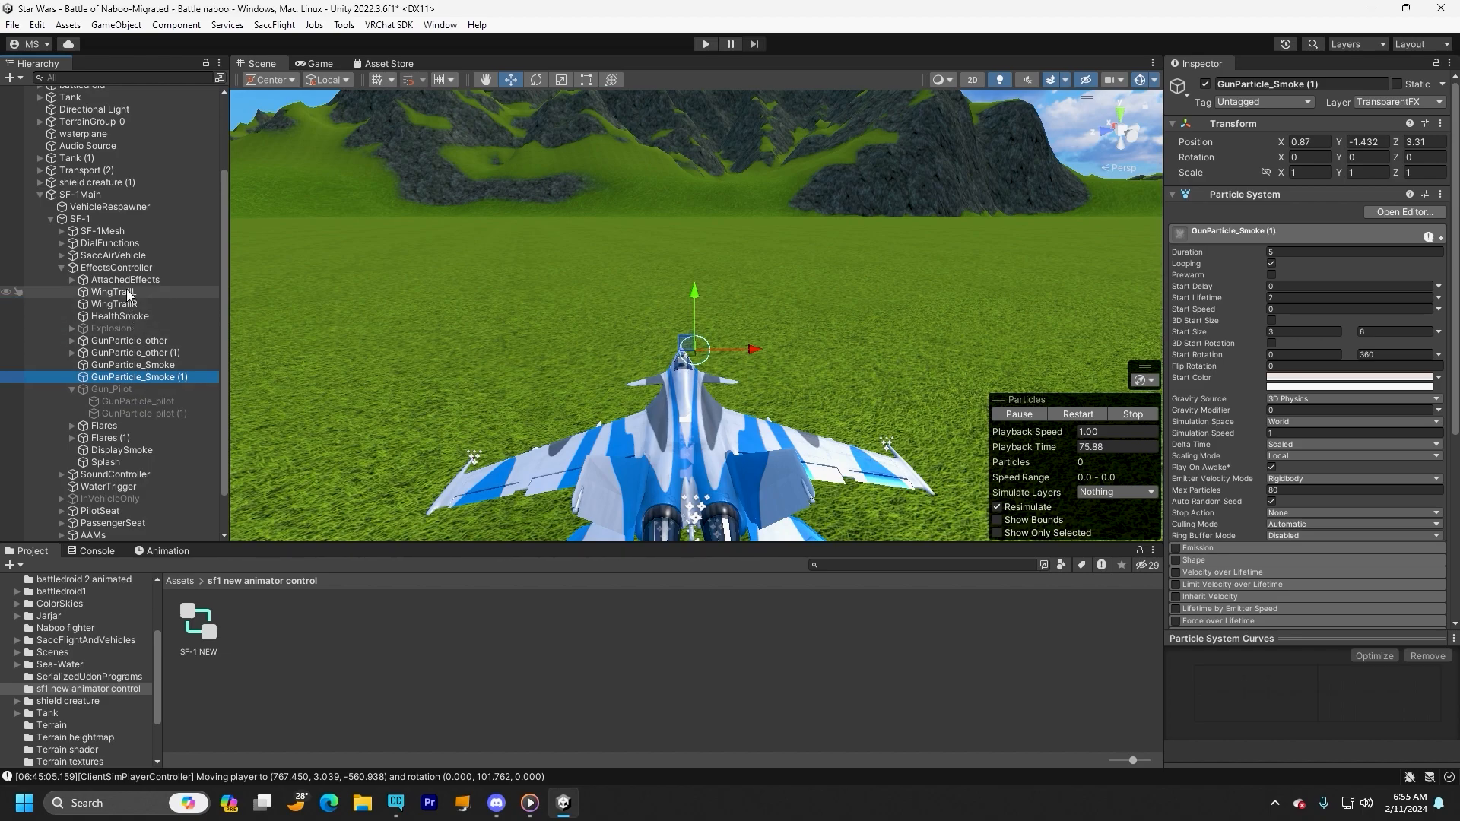
# - Assign Gun_Pilot as the Gun Damage Particle of DFUNC_Gun, found under R in DialFunctions
pyautogui.click(62, 245)
pyautogui.click(72, 267)
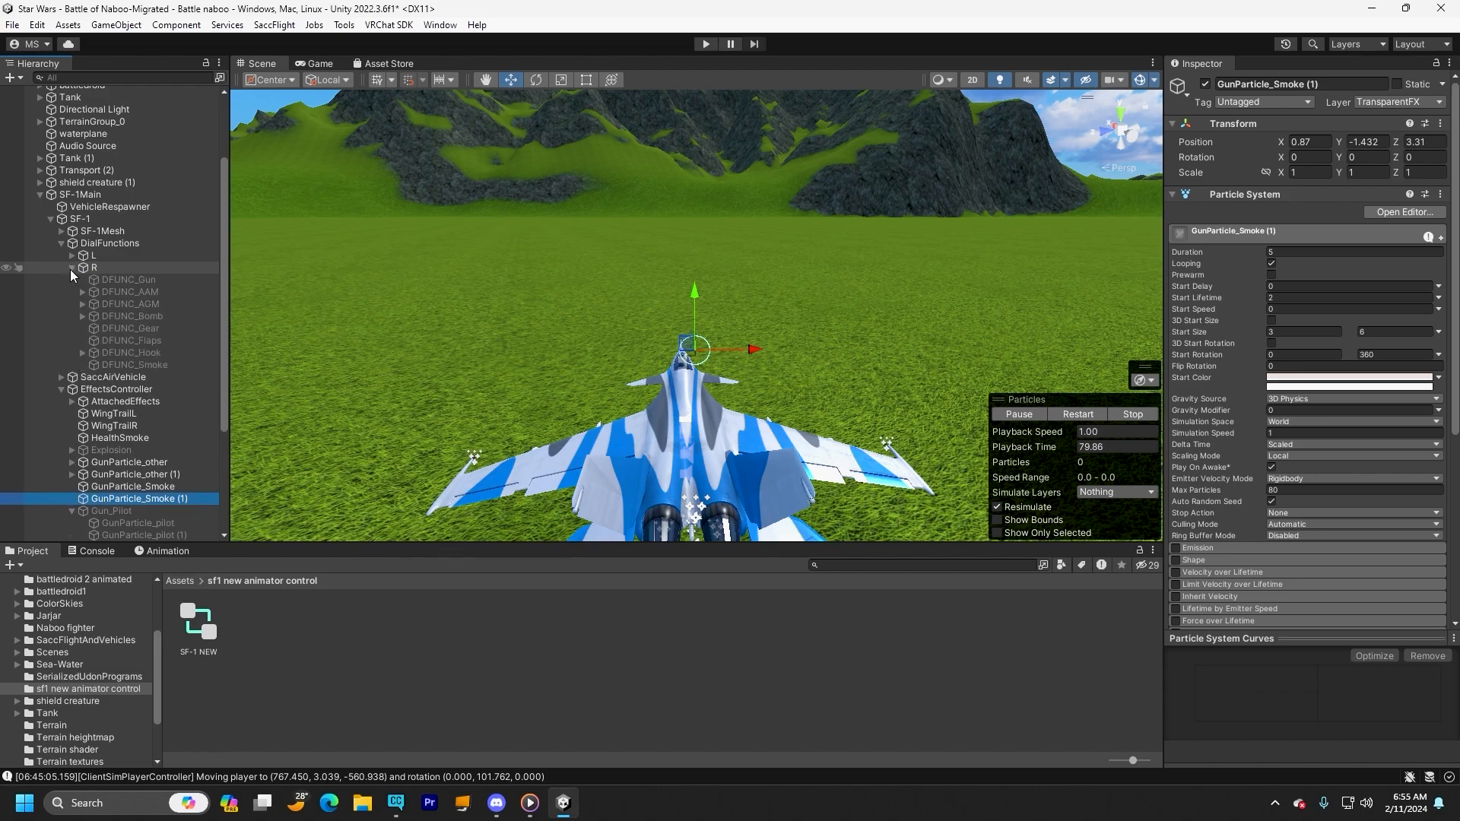
pyautogui.click(159, 280)
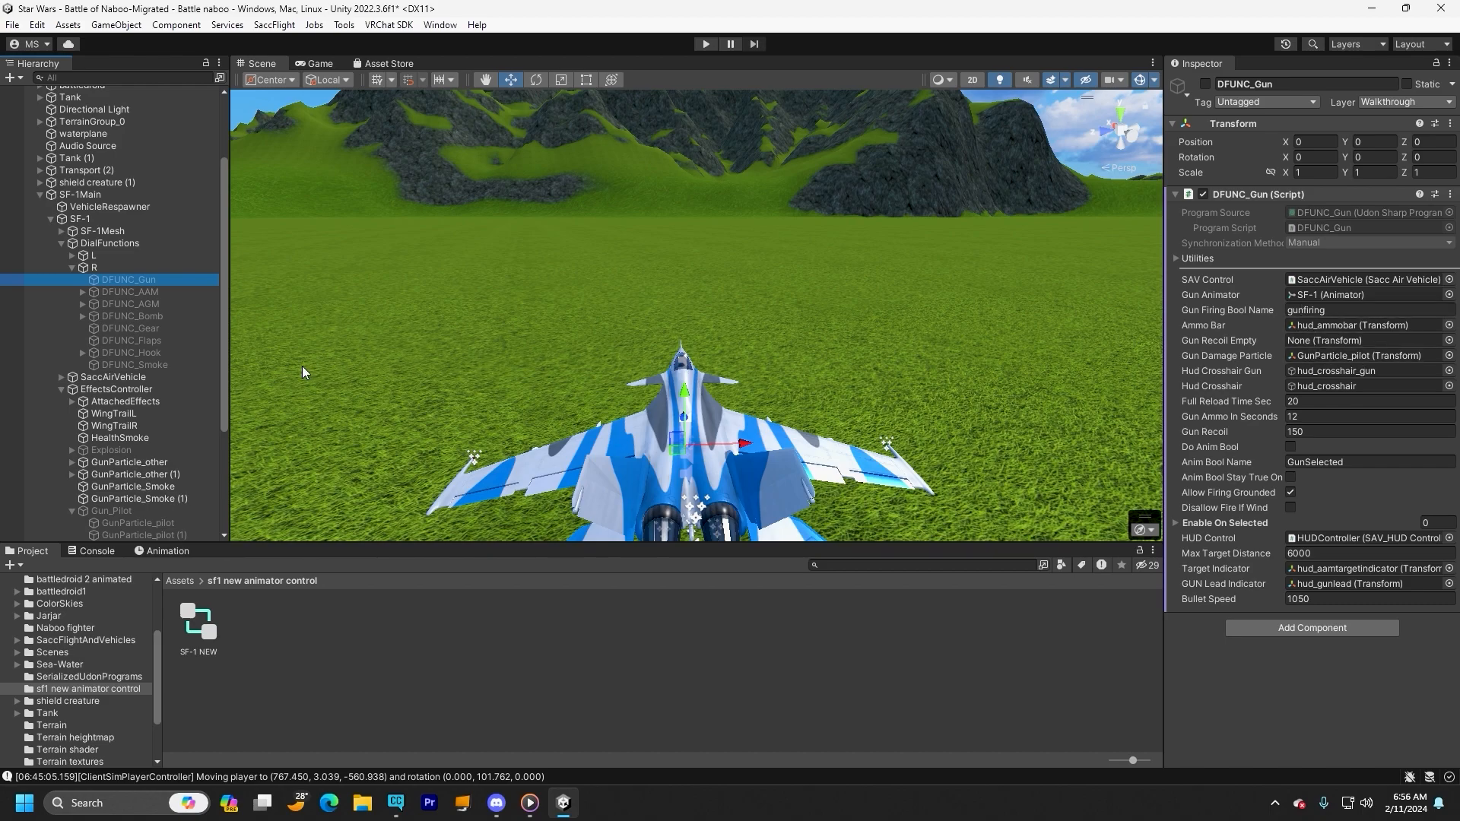
pyautogui.moveTo(221, 413); pyautogui.dragTo(221, 485)
pyautogui.click(126, 386)
pyautogui.moveTo(126, 386); pyautogui.dragTo(1313, 355)
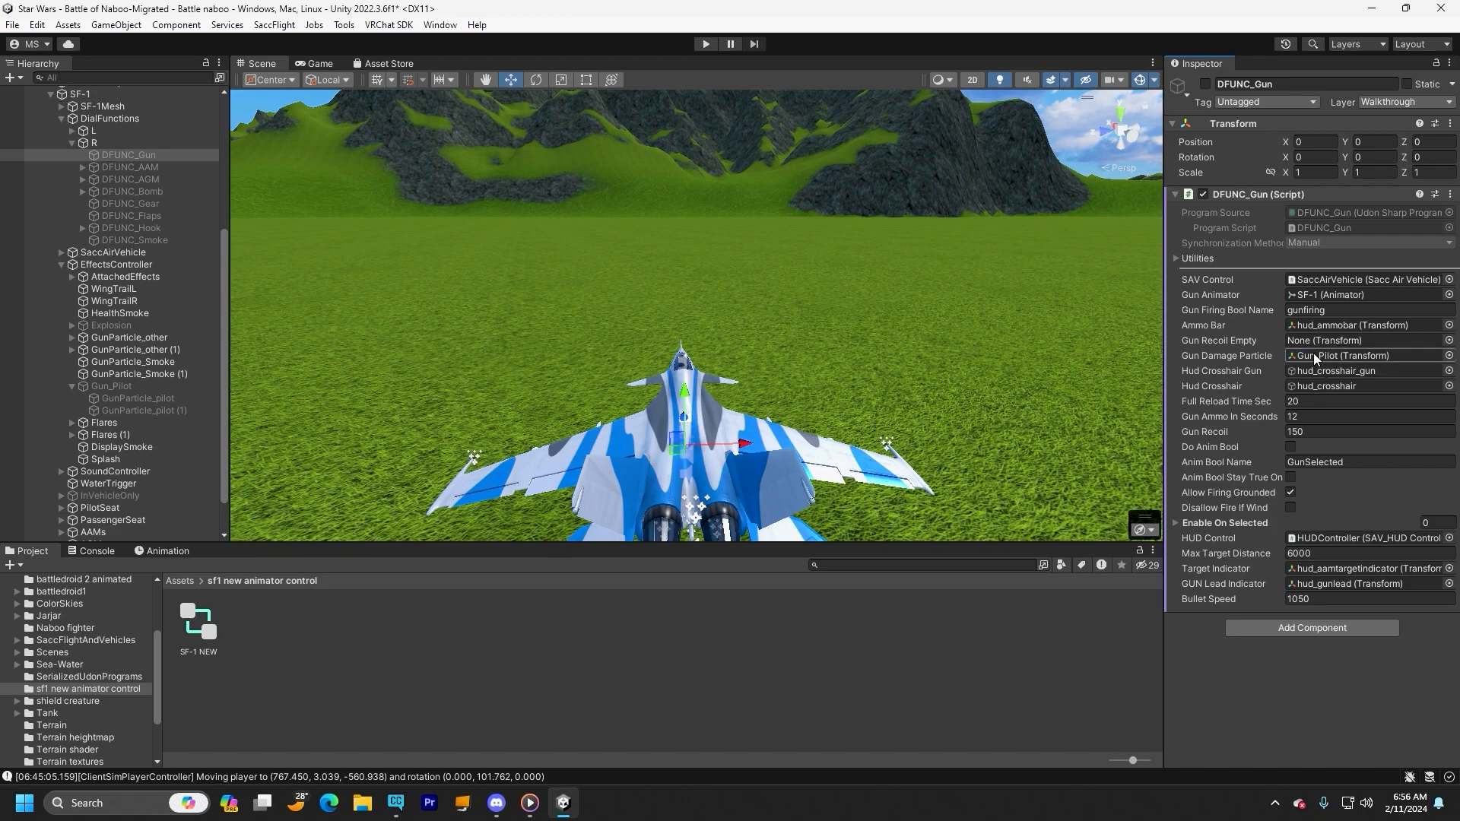
pyautogui.click(1311, 358)
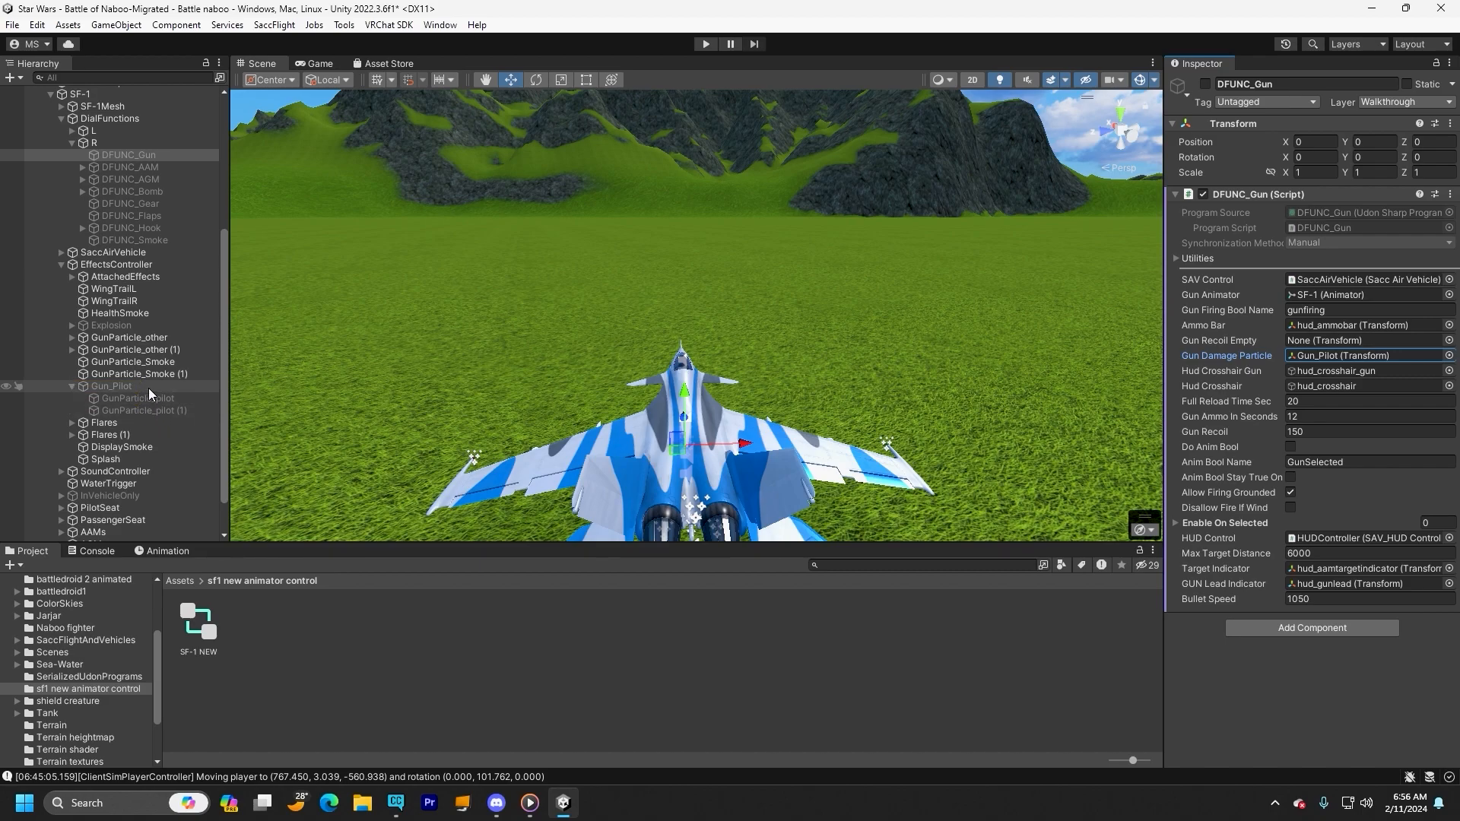
# - Show the GunFire clip of the SF-1 jet in the Animation window
pyautogui.click(154, 351)
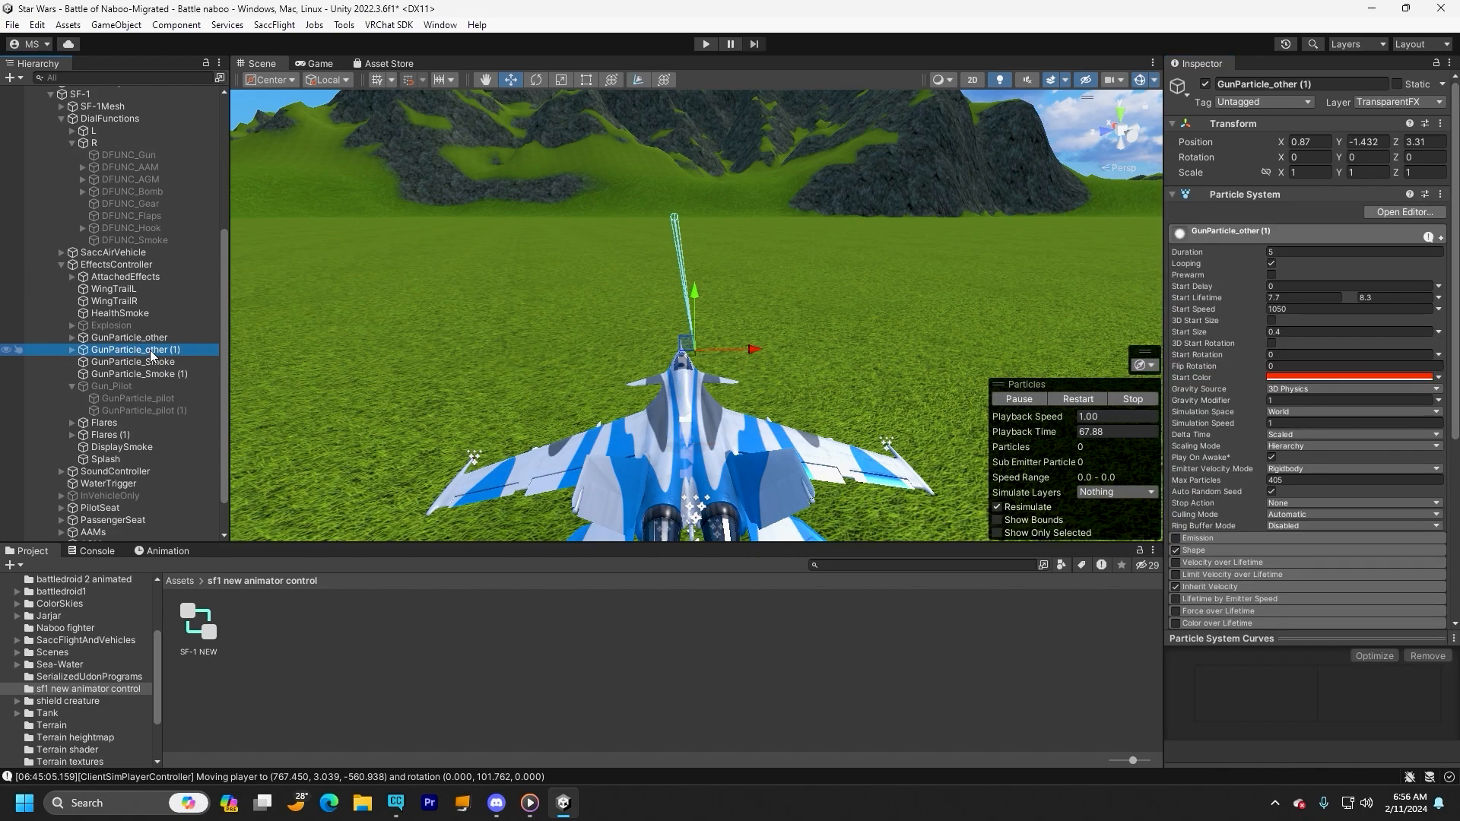
pyautogui.click(134, 386)
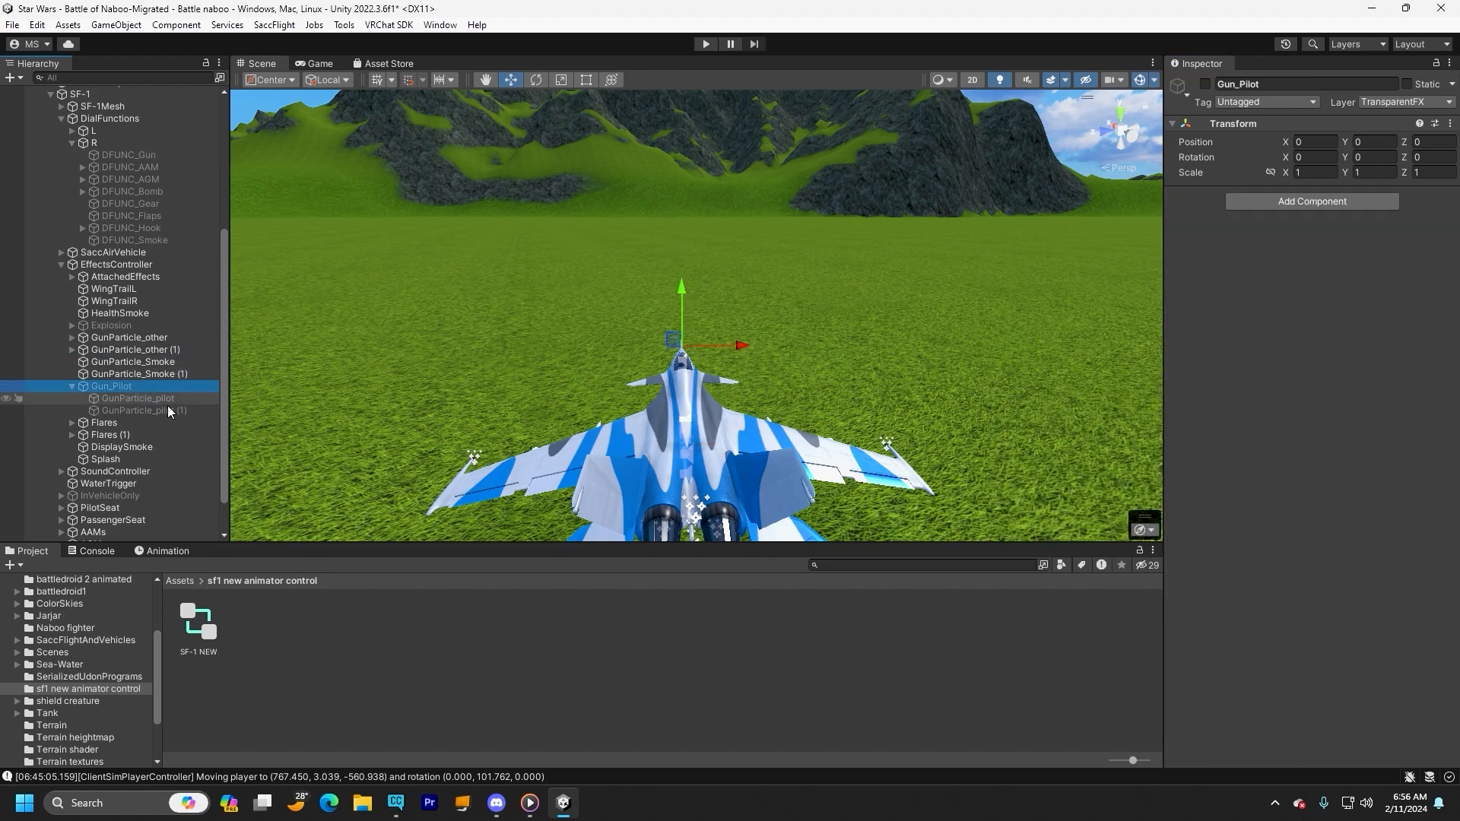
pyautogui.click(164, 550)
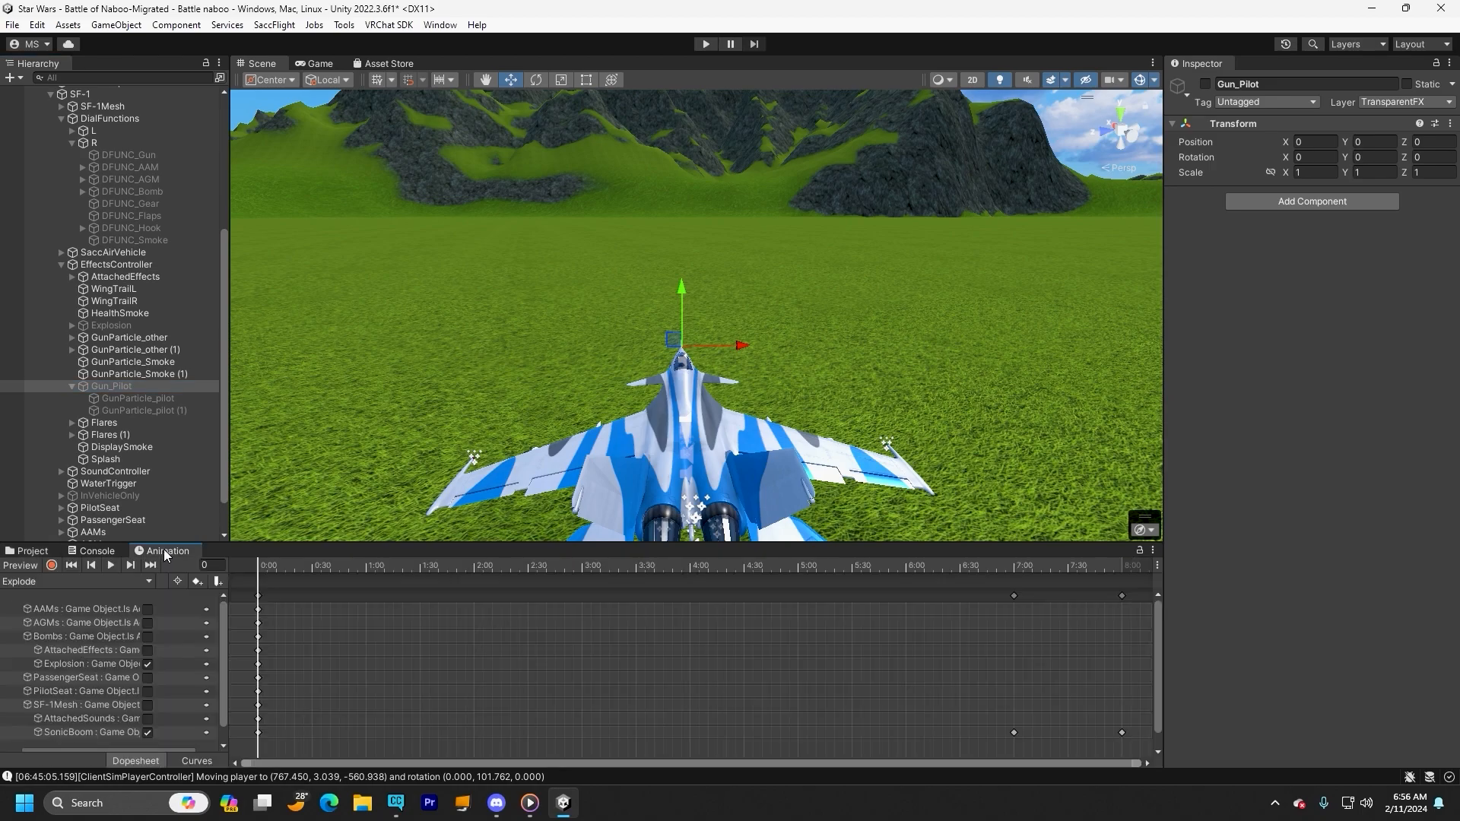
pyautogui.click(70, 581)
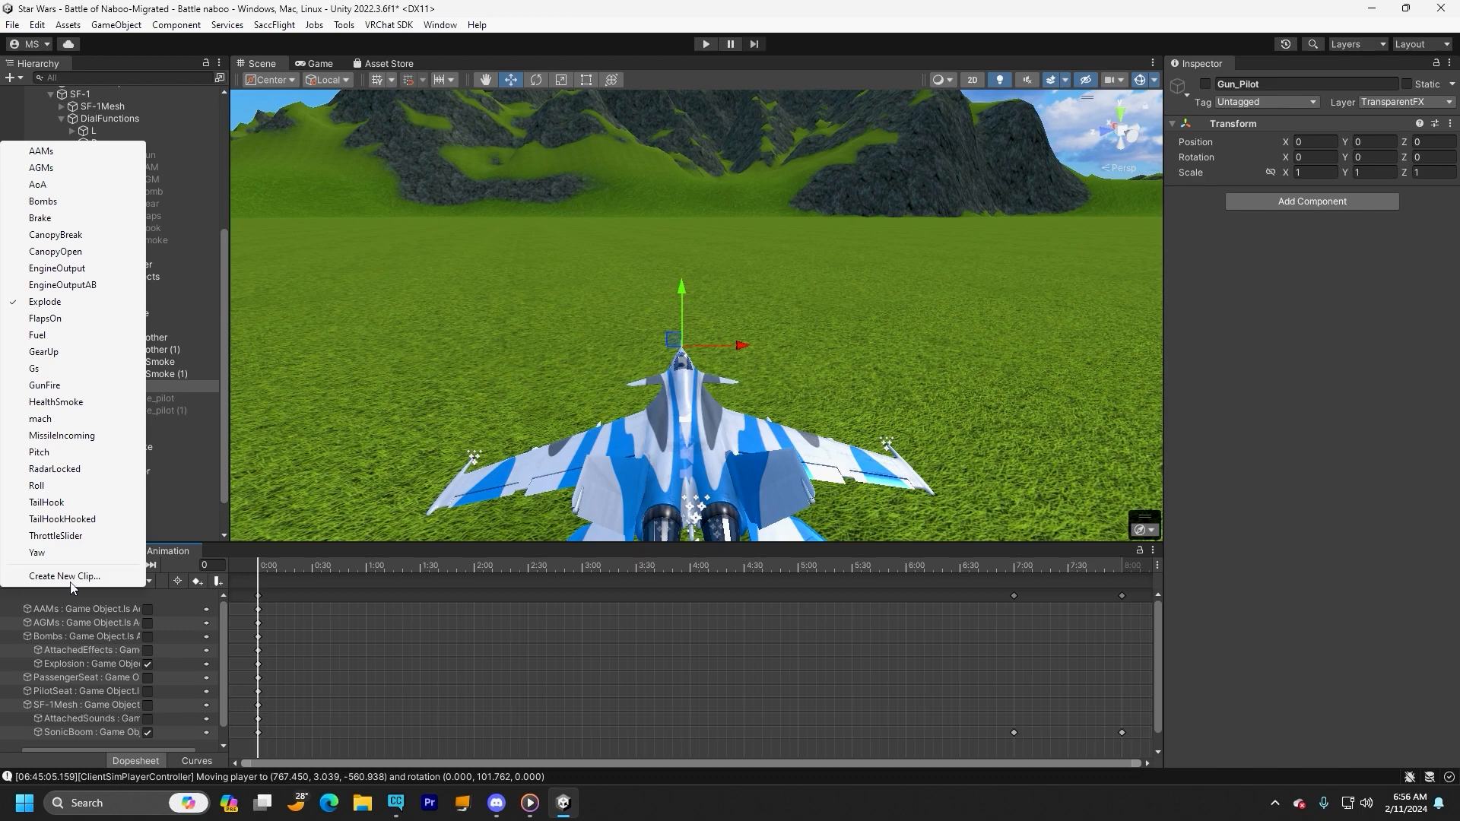
pyautogui.click(46, 386)
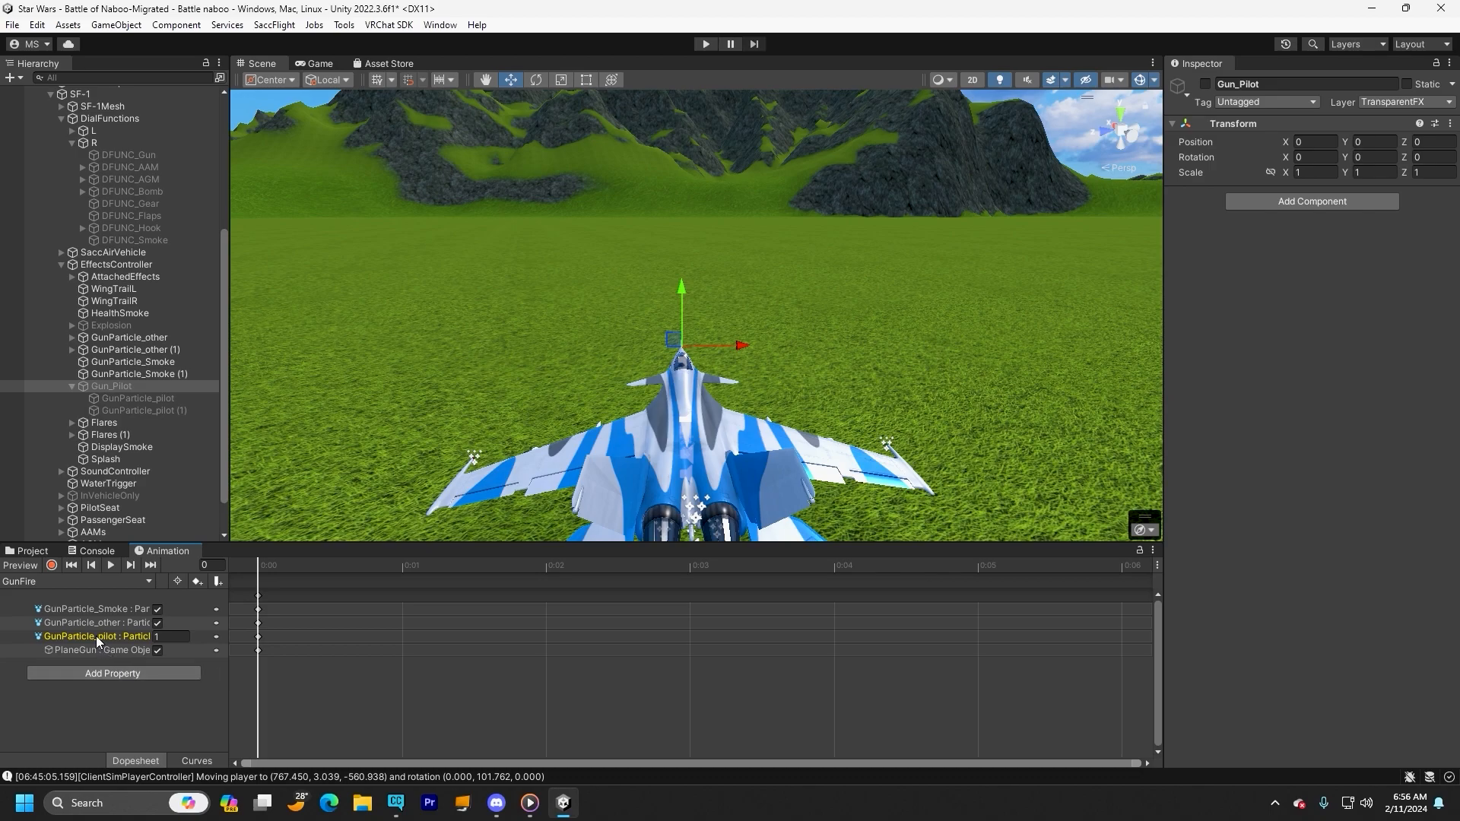
# - Repoint the missing GunParticle_pilot property in the GunFire clip to EffectsController/Gun_Pilot/GunParticle_pilot
pyautogui.moveTo(98, 637)
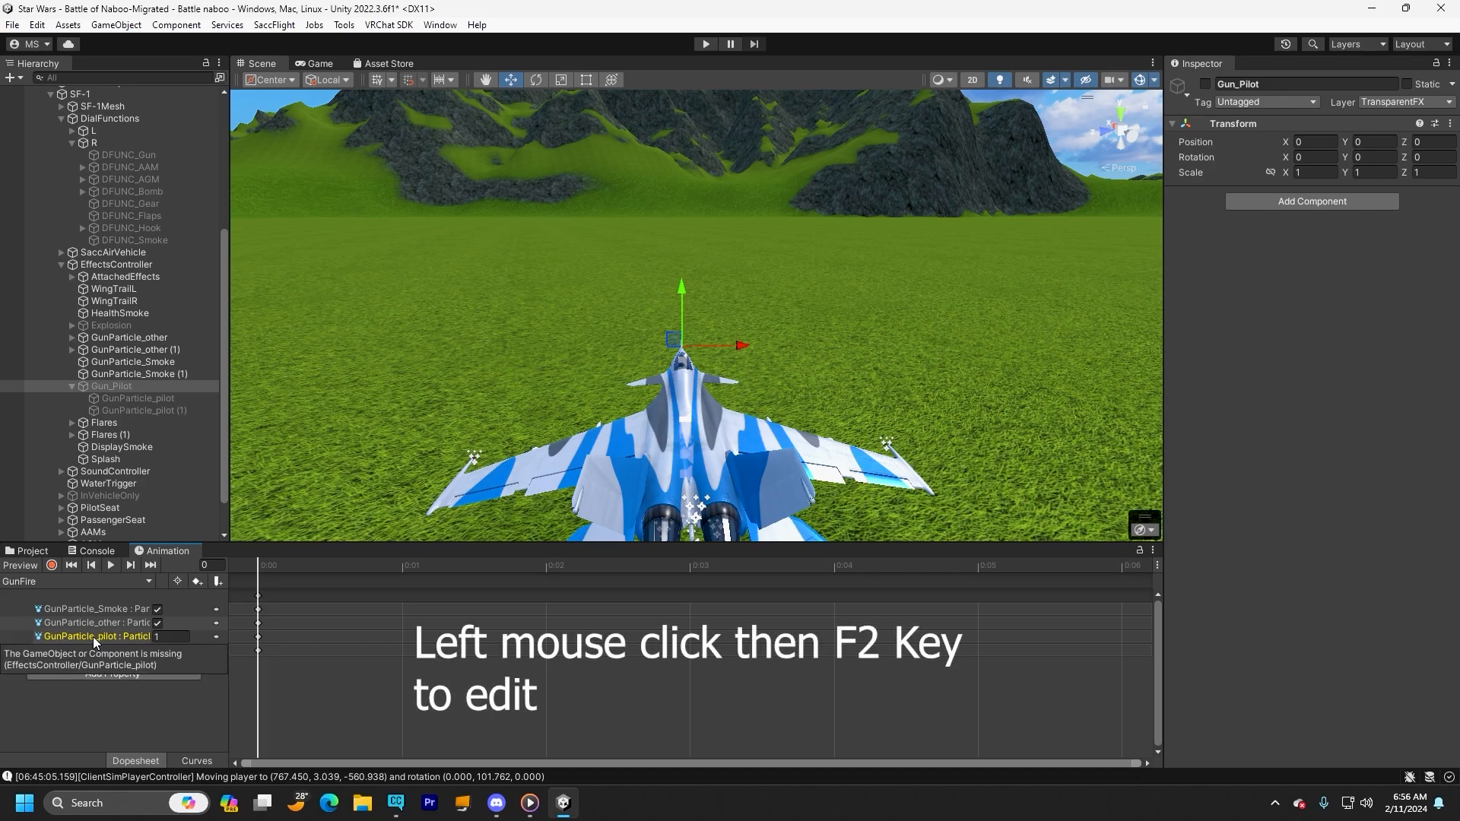
pyautogui.click(95, 639)
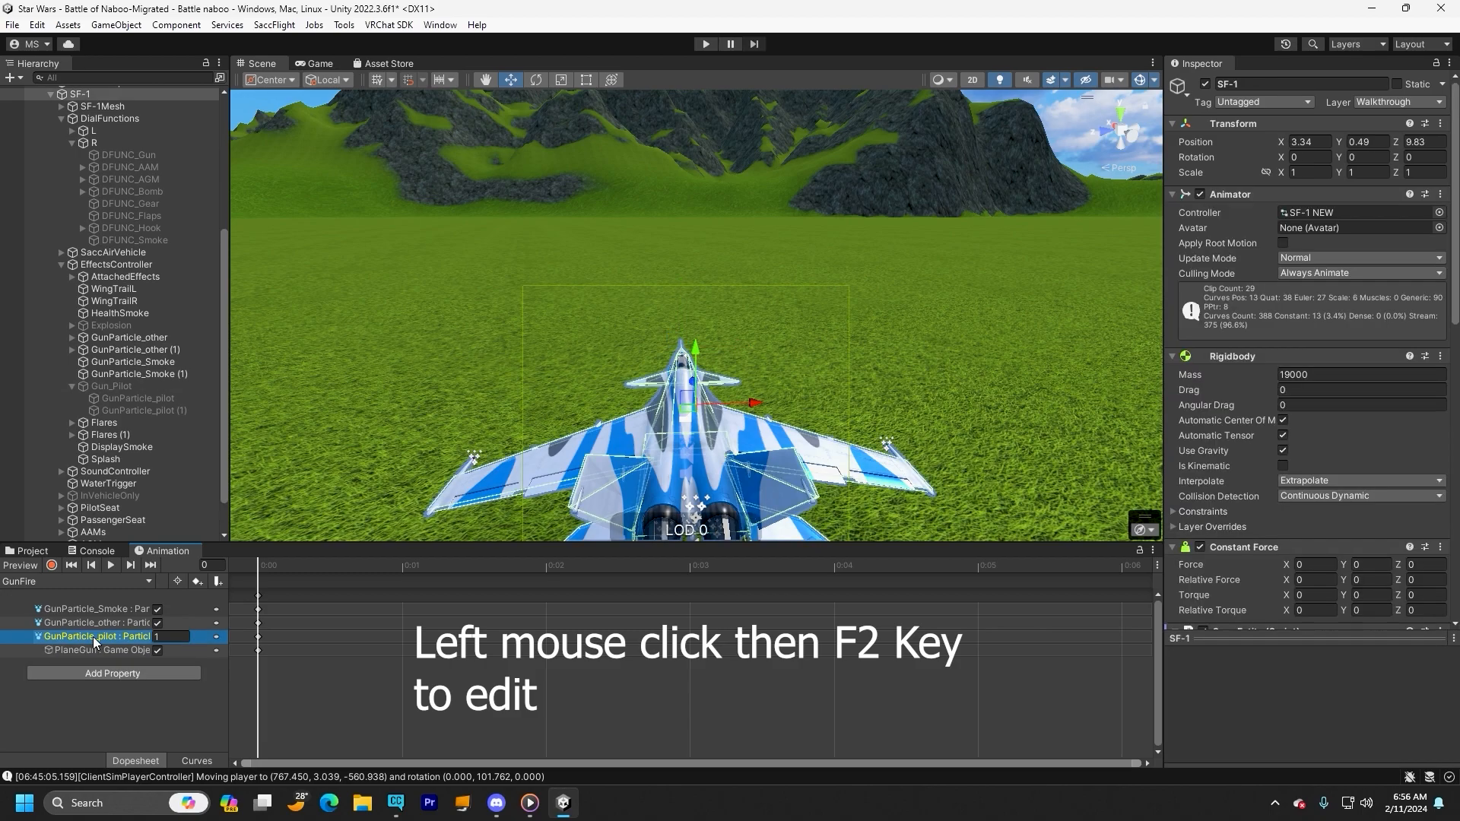
pyautogui.press('F2')
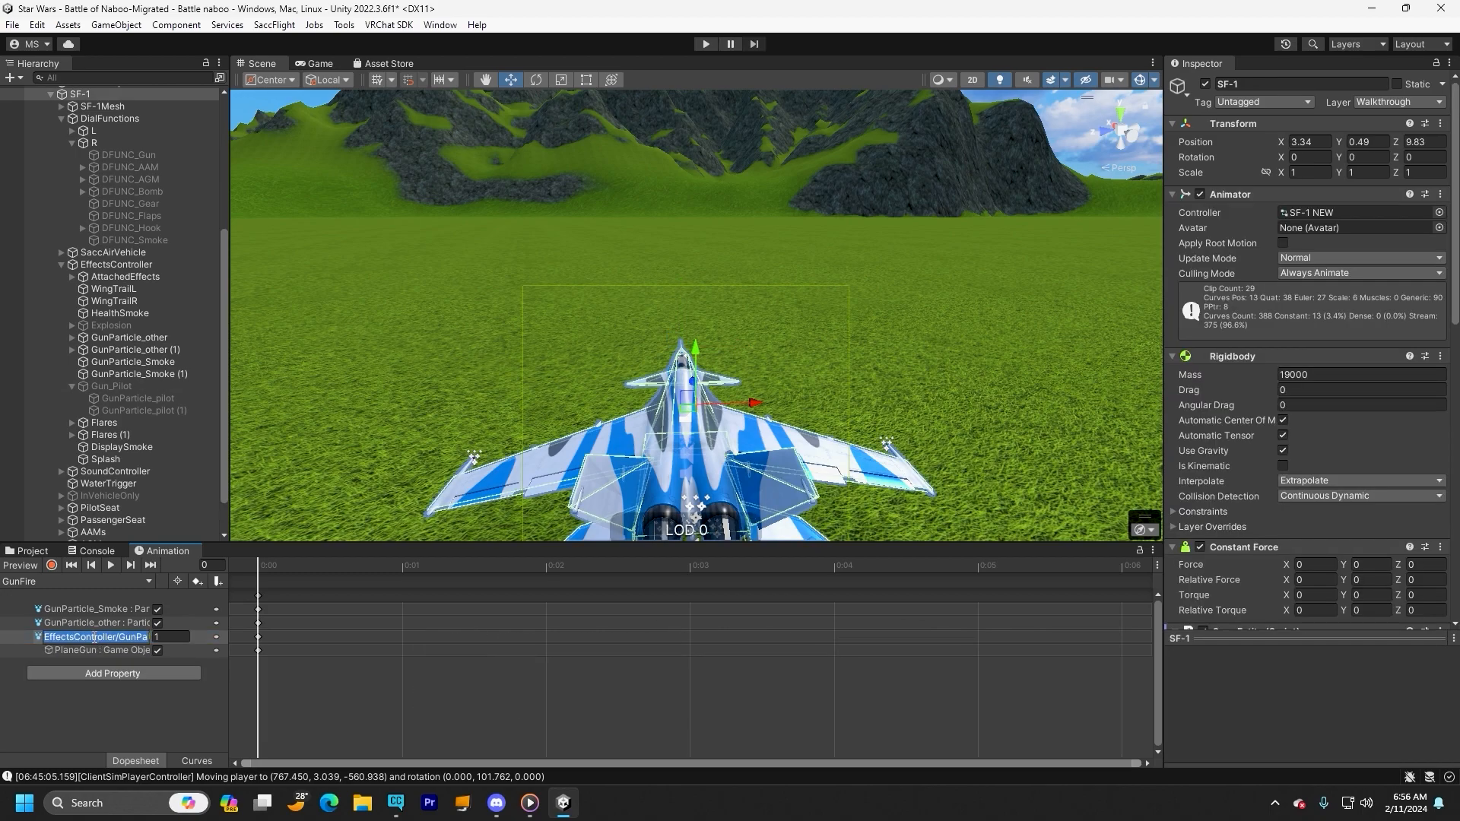
pyautogui.moveTo(229, 675); pyautogui.dragTo(294, 682)
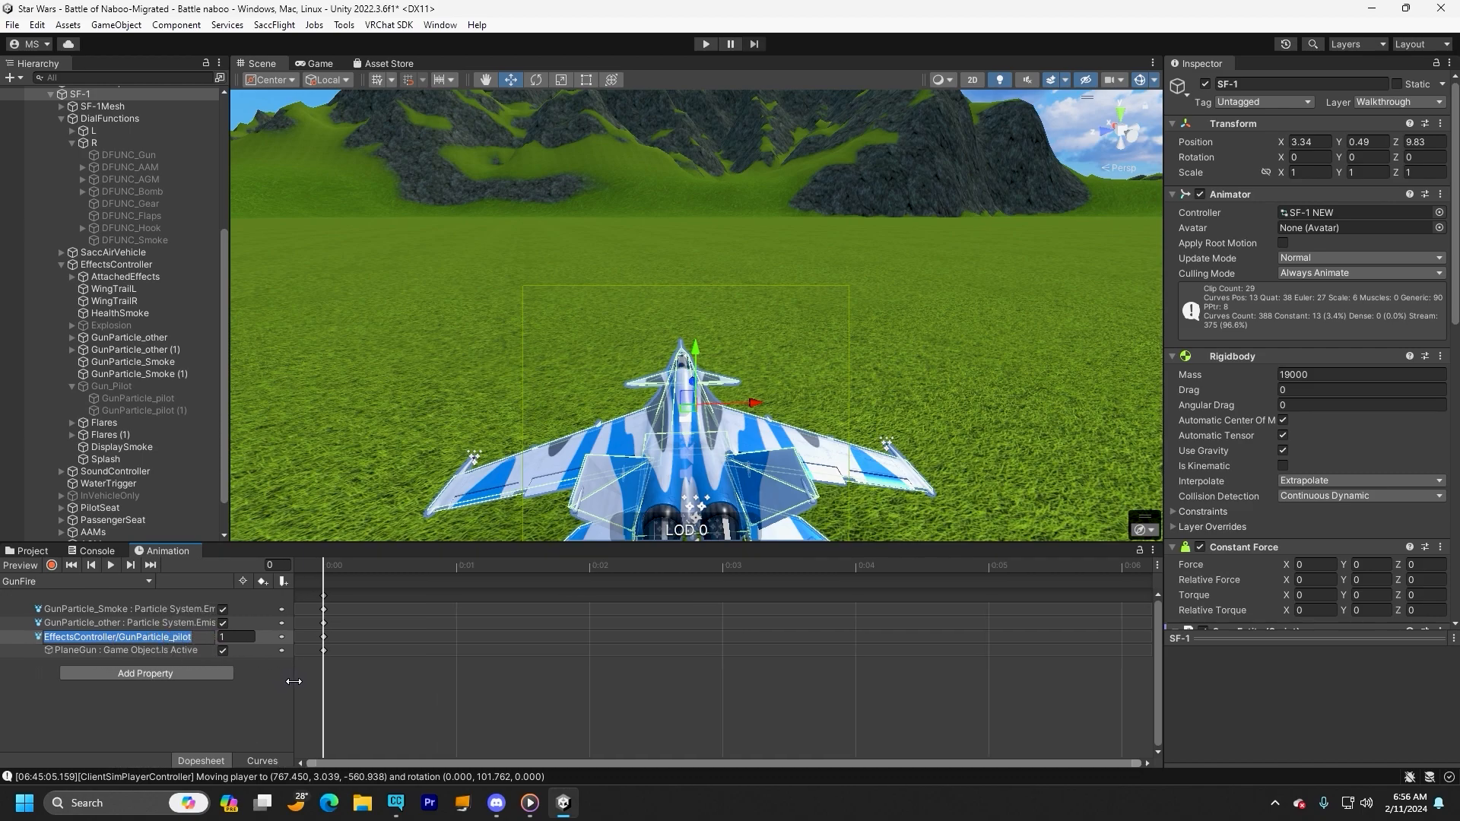
pyautogui.click(120, 639)
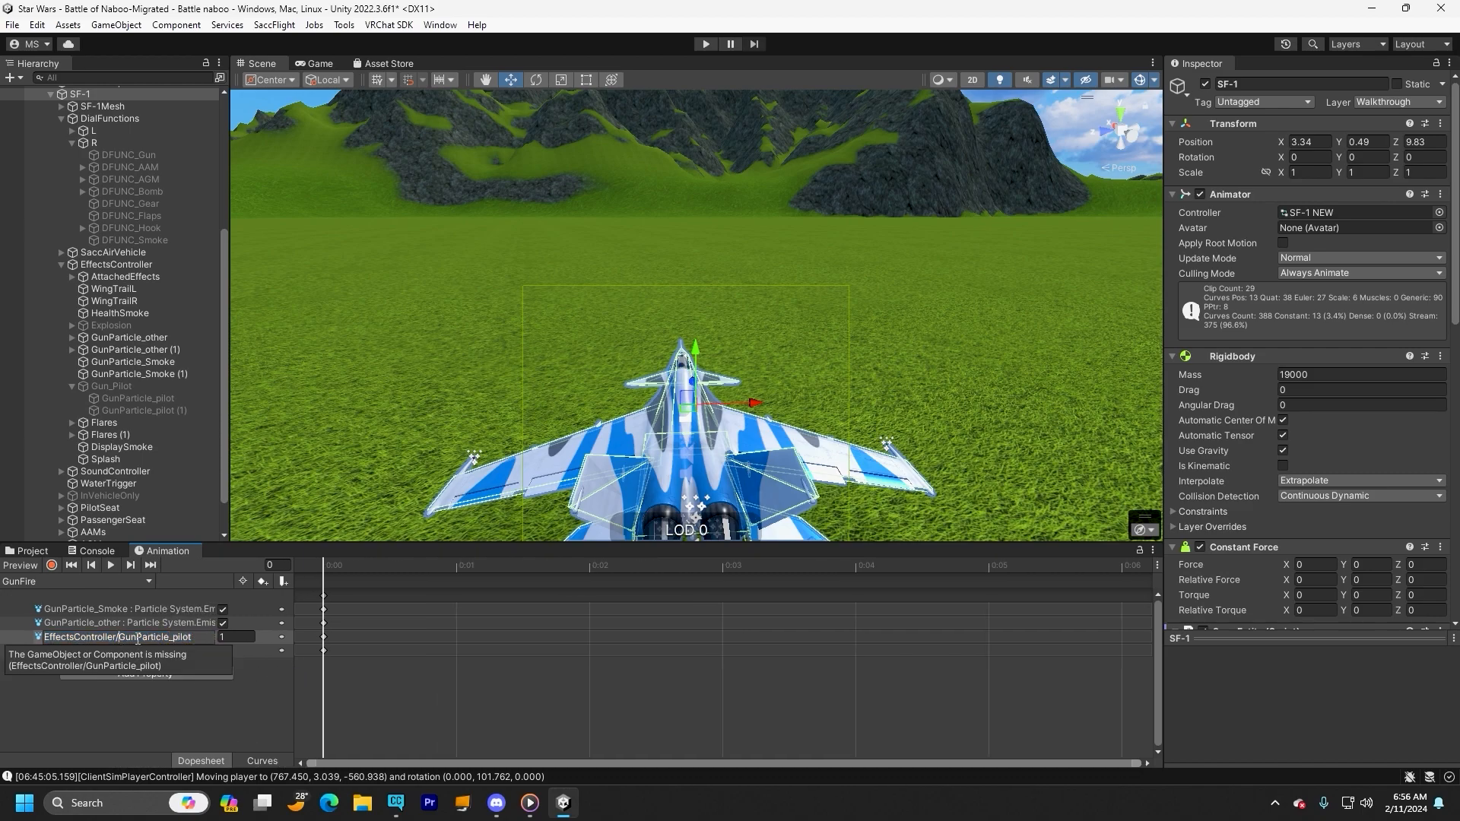
pyautogui.write('Gun_Pilot/Gun')
pyautogui.press('Return')
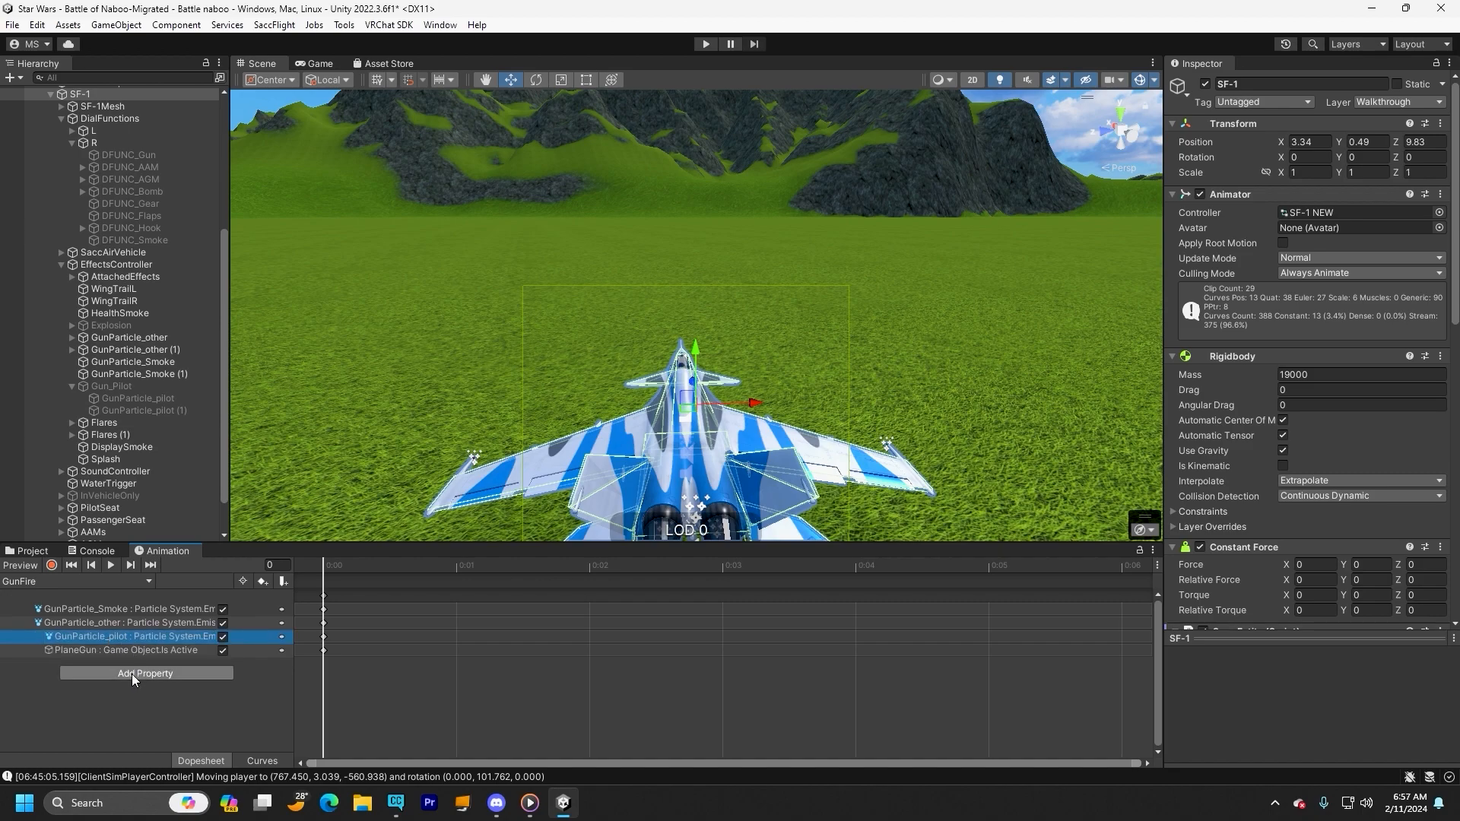
# - Add the Particle System Emission Module.enabled property of GunParticle_other (1), under EffectsController, to the GunFire clip and switch it on
pyautogui.click(131, 674)
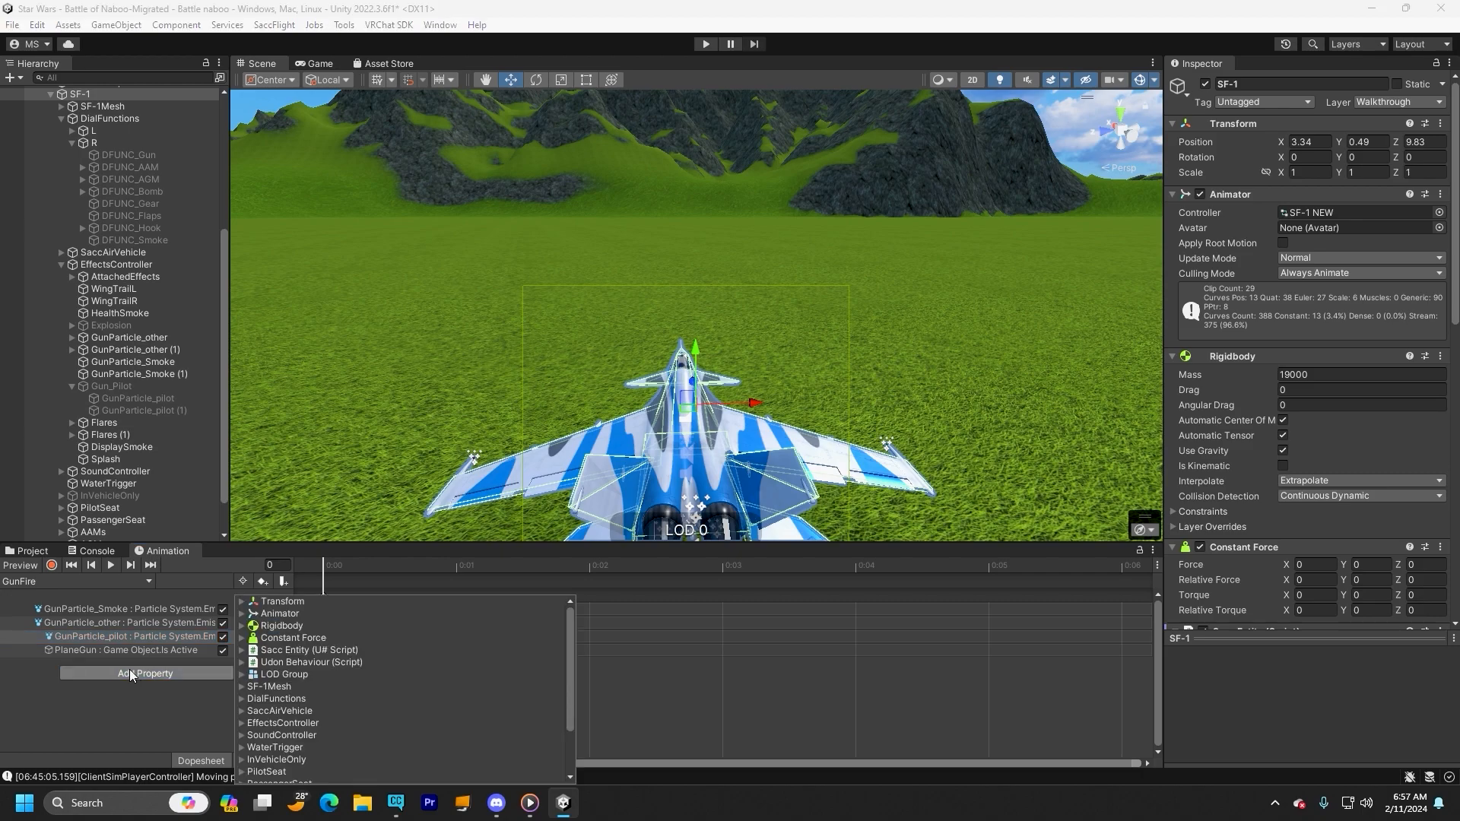
pyautogui.moveTo(574, 689); pyautogui.dragTo(573, 701)
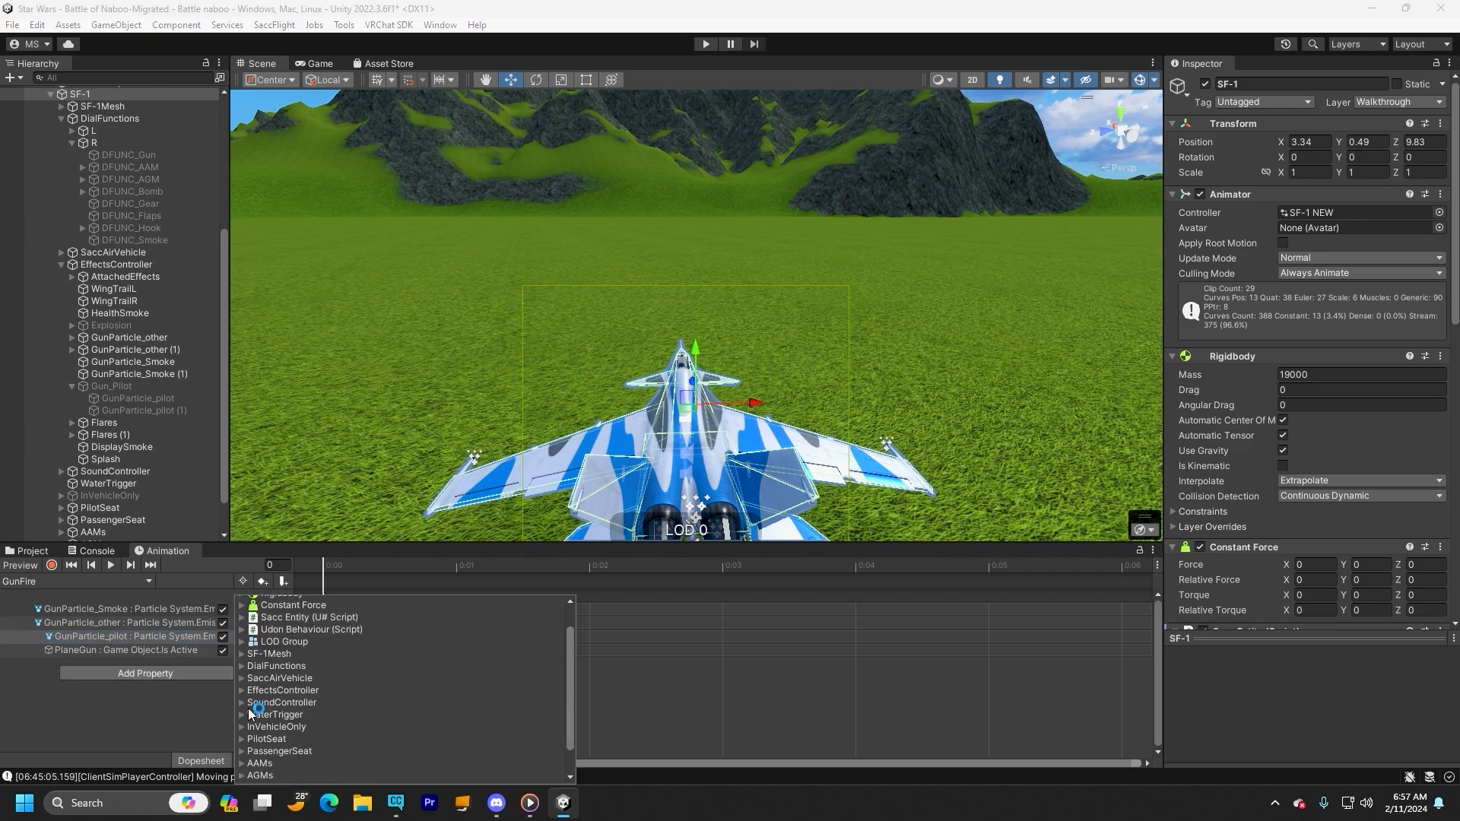
pyautogui.click(243, 691)
pyautogui.moveTo(572, 671); pyautogui.dragTo(570, 723)
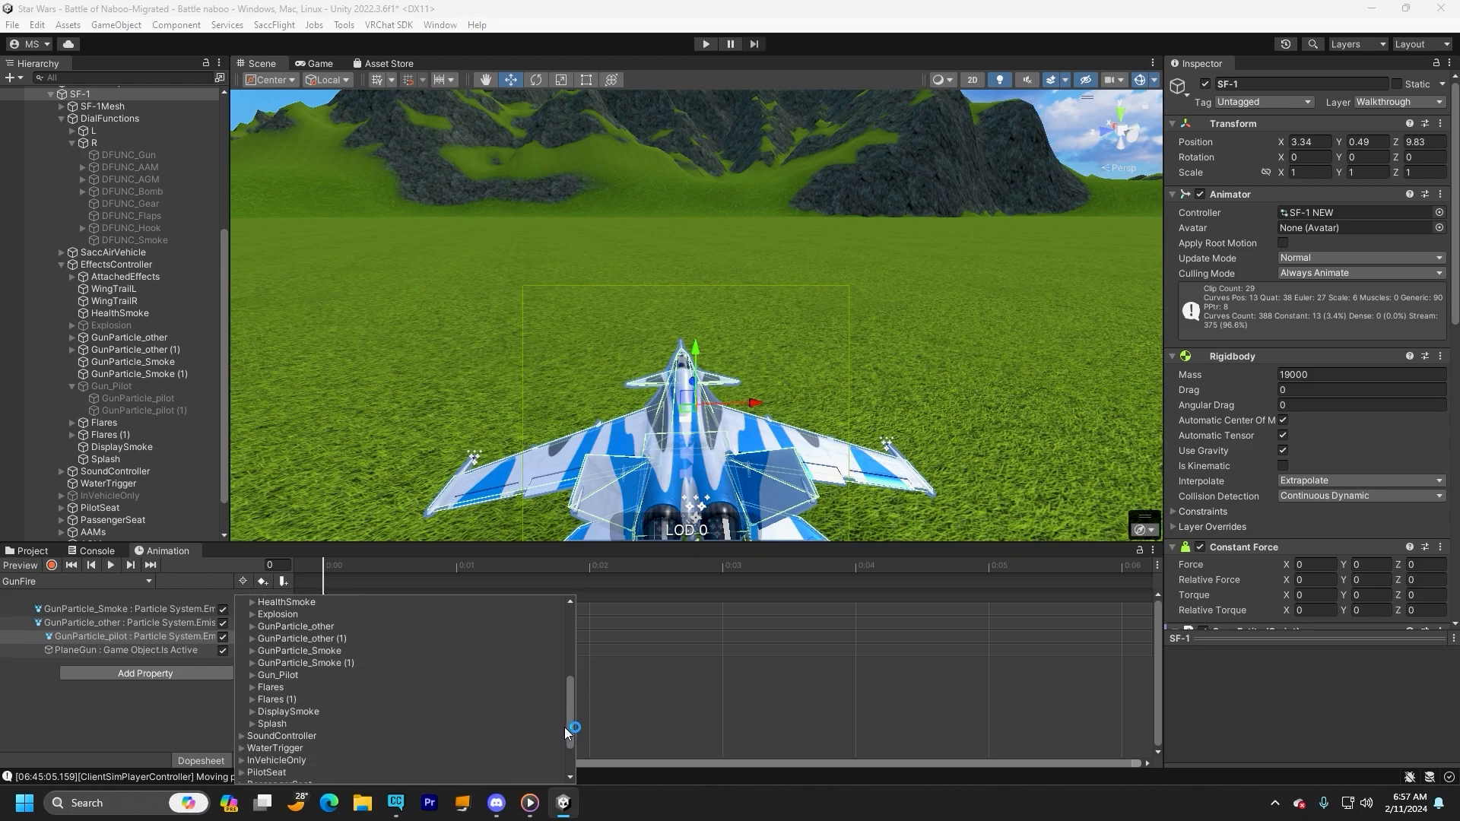
pyautogui.click(252, 639)
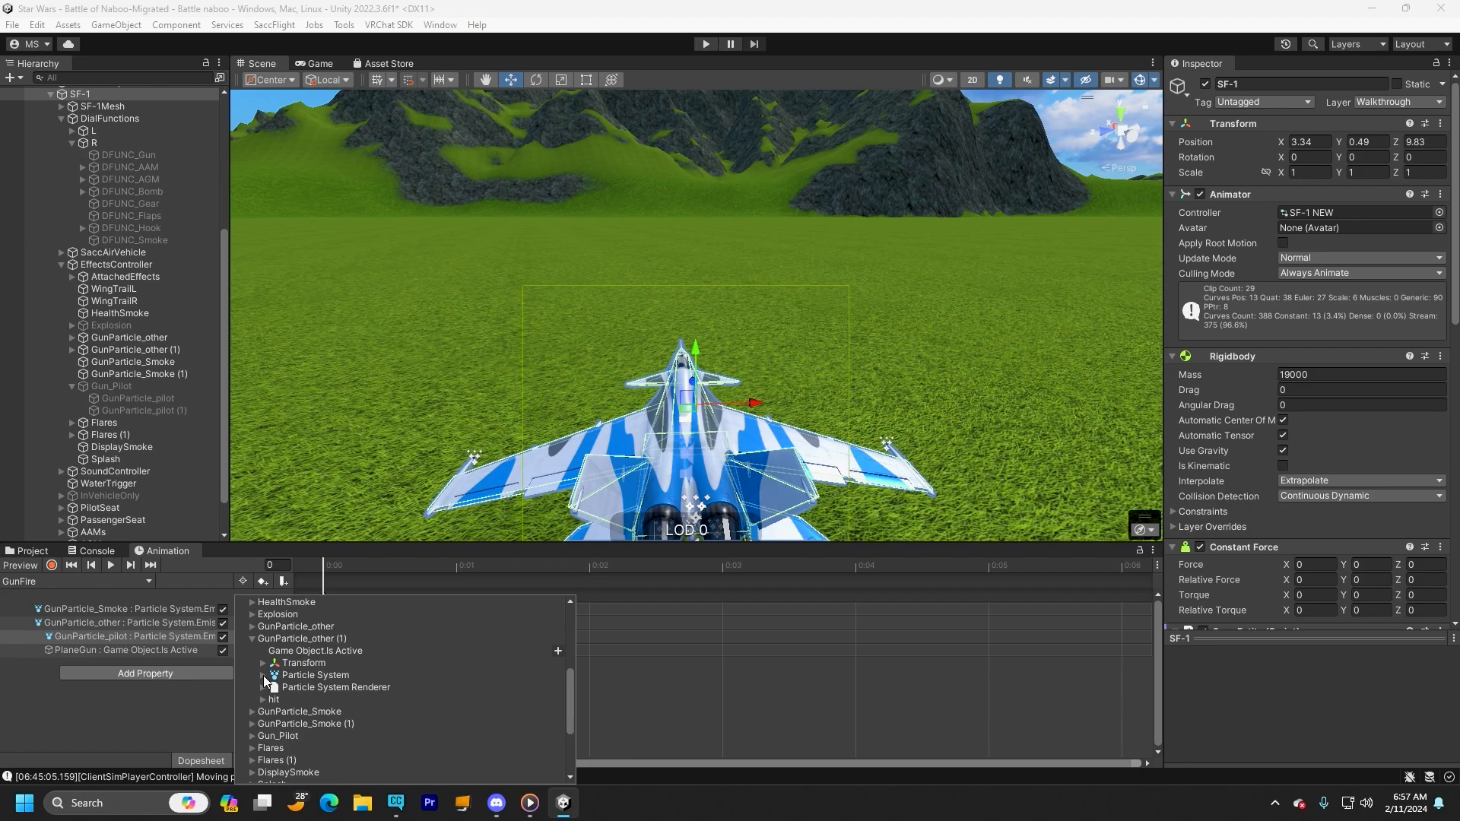
pyautogui.click(264, 676)
pyautogui.scroll(-10, 463, 695)
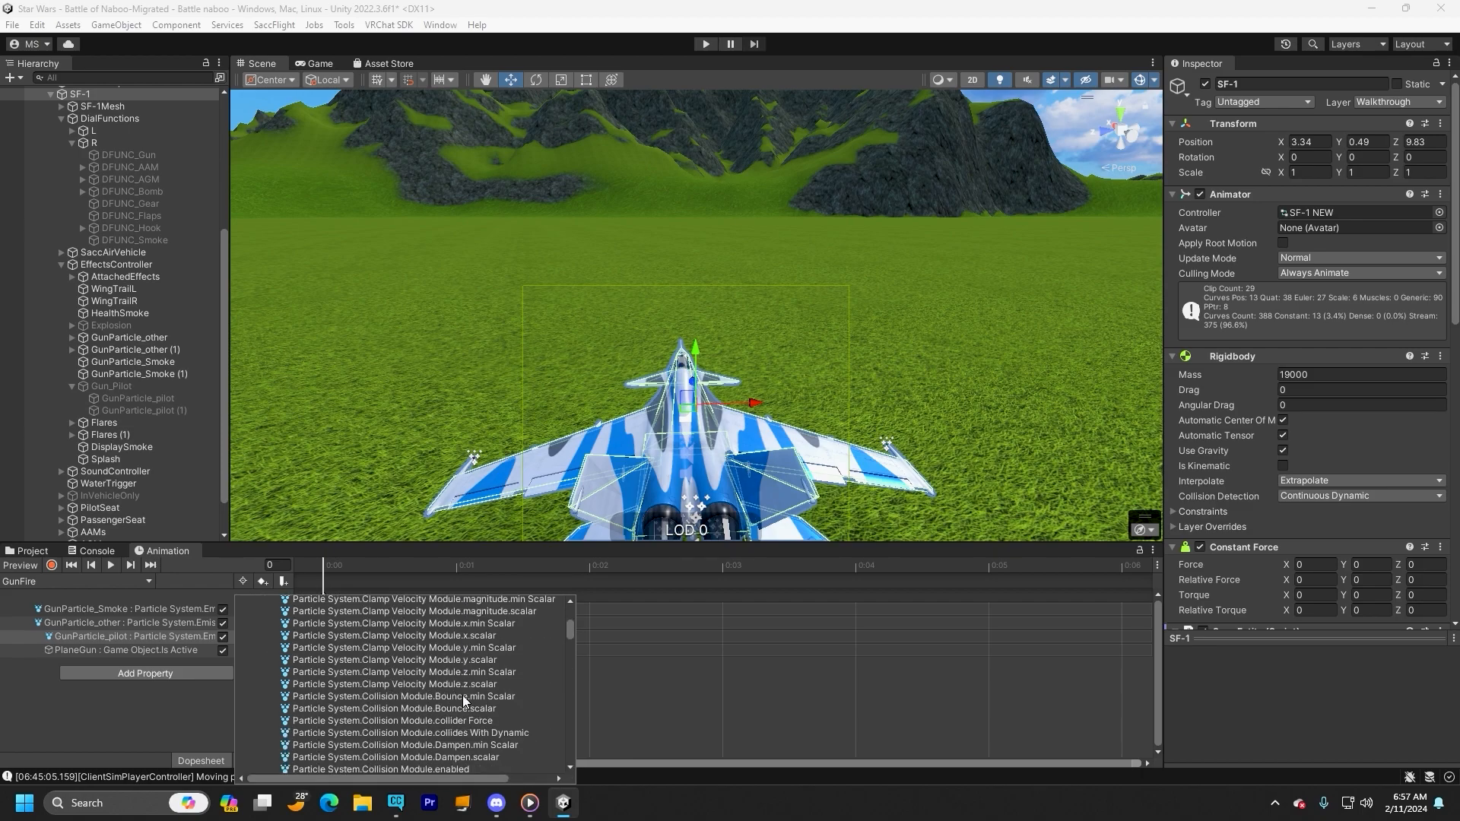
pyautogui.scroll(-15, 463, 695)
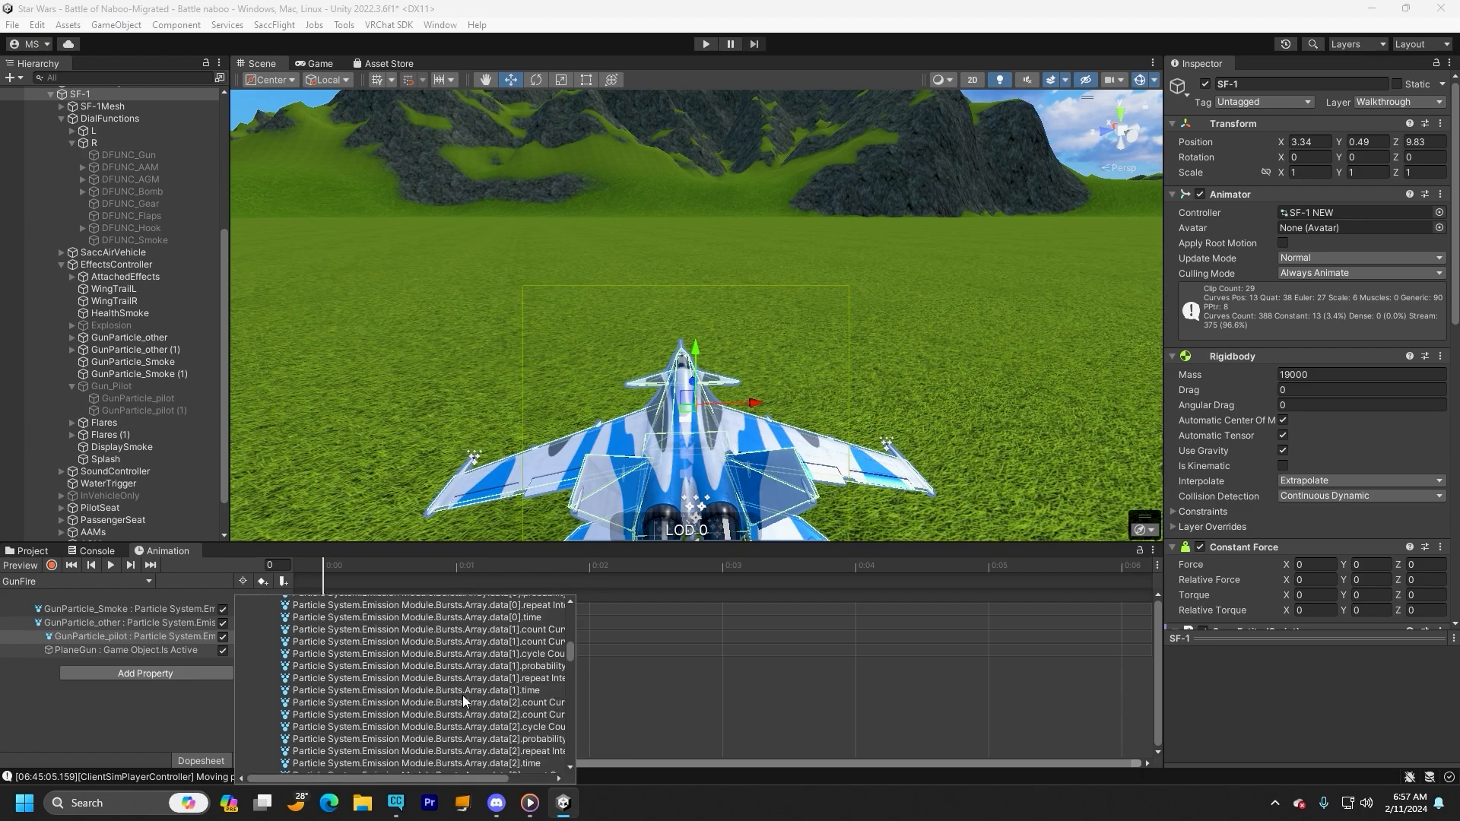
pyautogui.scroll(-8, 463, 695)
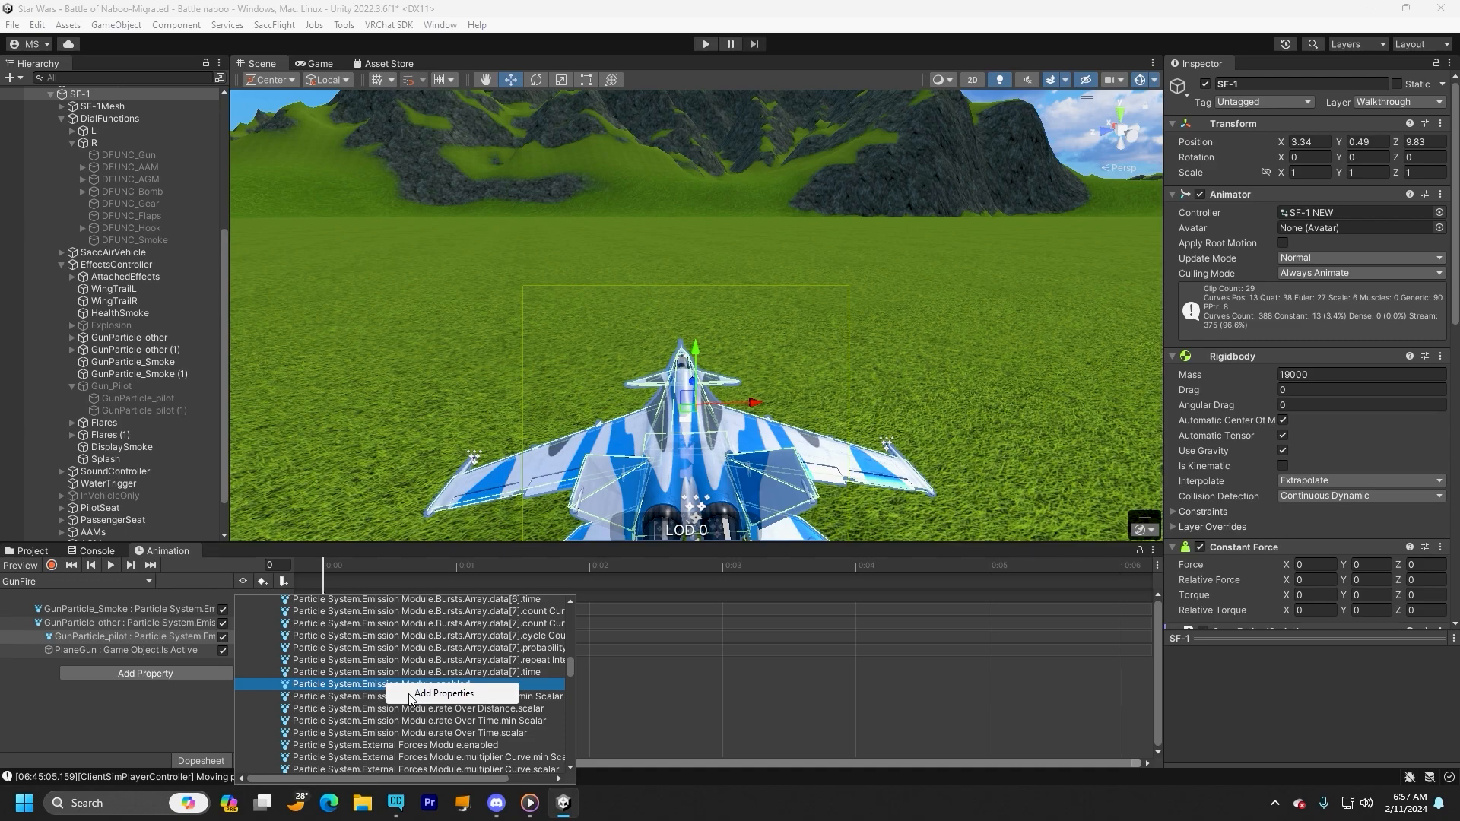
pyautogui.click(437, 693)
pyautogui.click(225, 643)
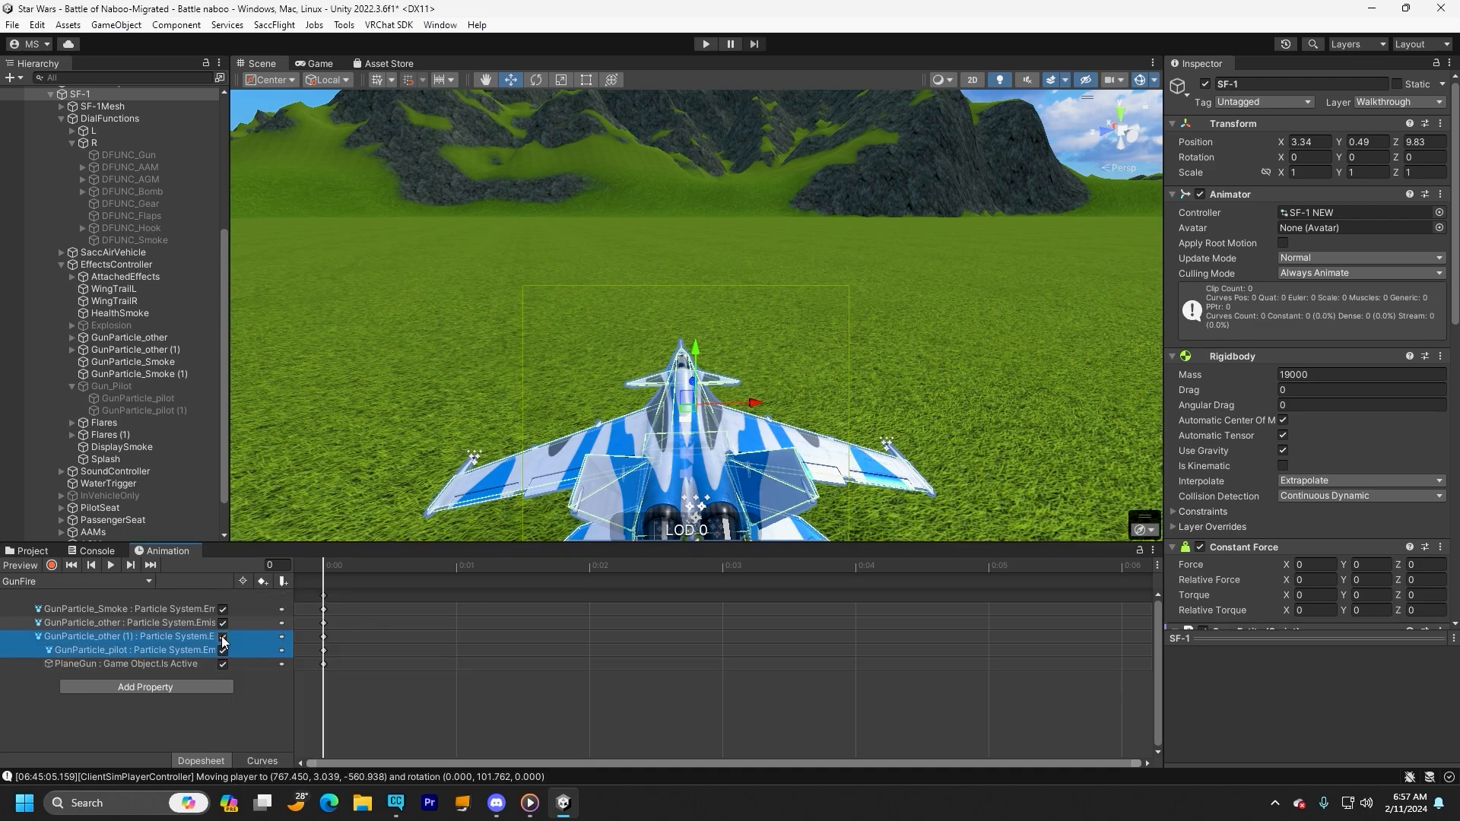
# - Add the Particle System Emission Module.enabled property of GunParticle_Smoke (1), under EffectsController, to the GunFire clip
pyautogui.click(148, 686)
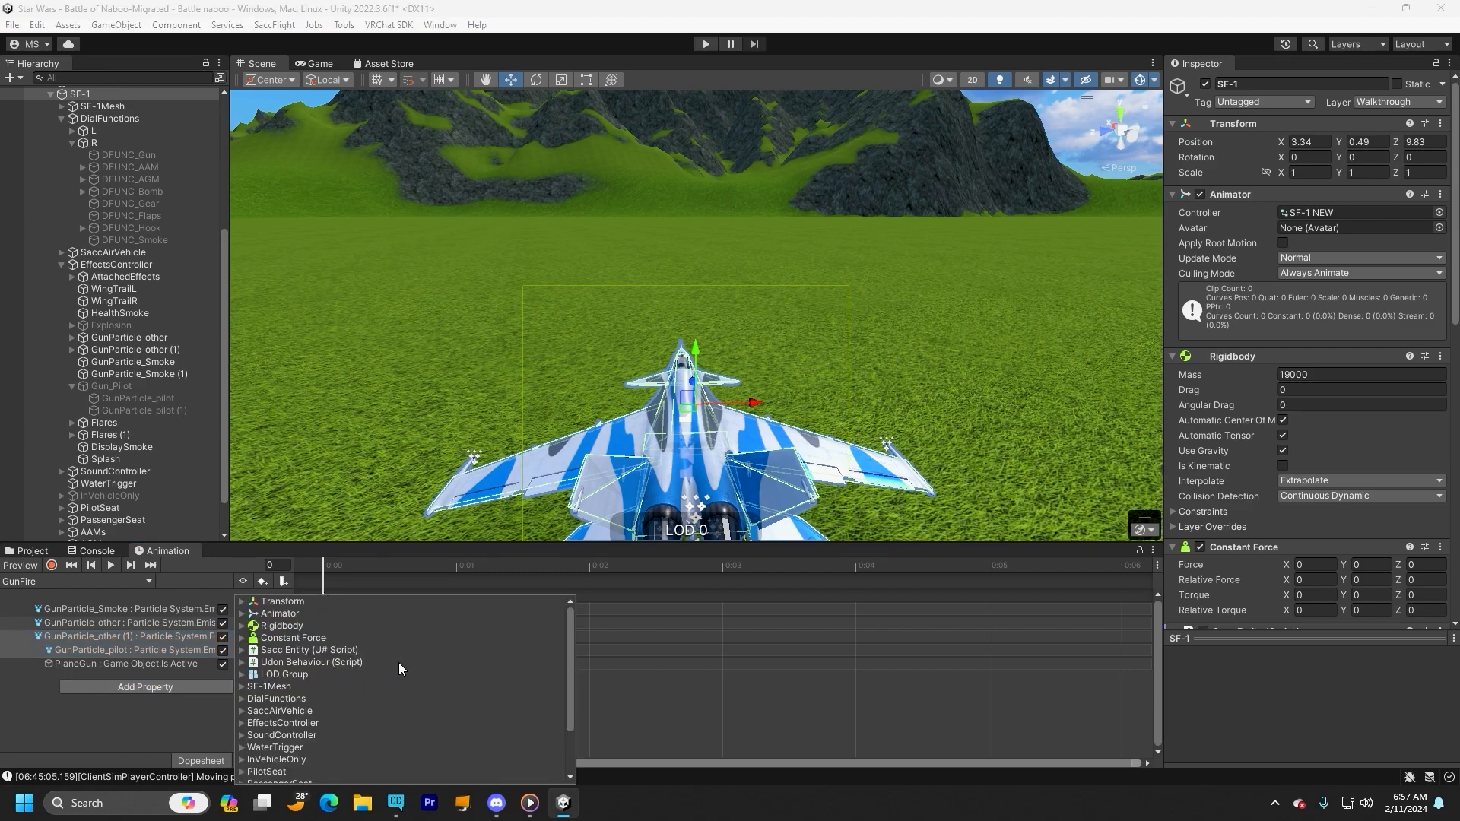
pyautogui.click(242, 724)
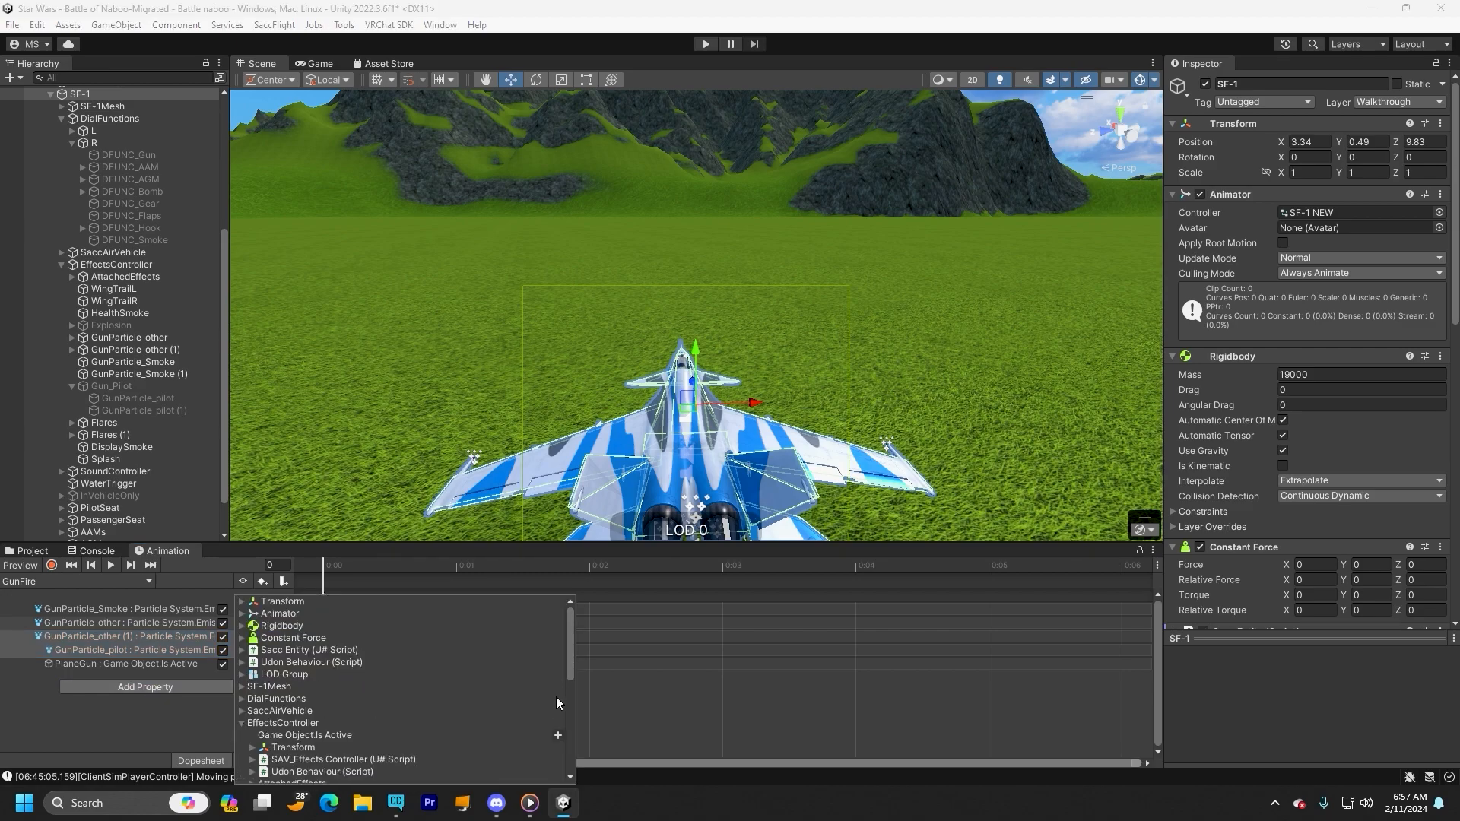
pyautogui.moveTo(569, 658); pyautogui.dragTo(565, 727)
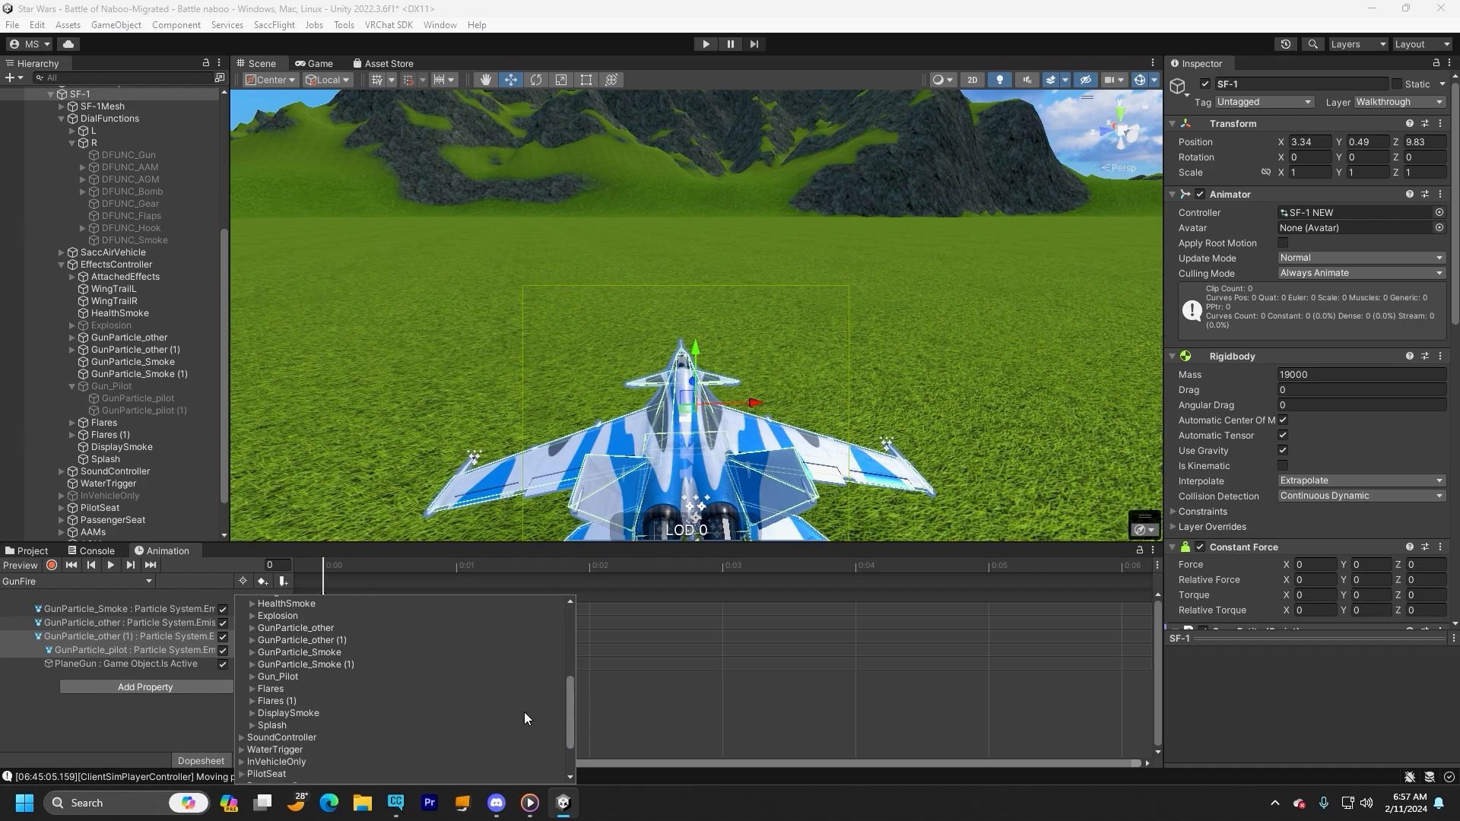
pyautogui.click(252, 664)
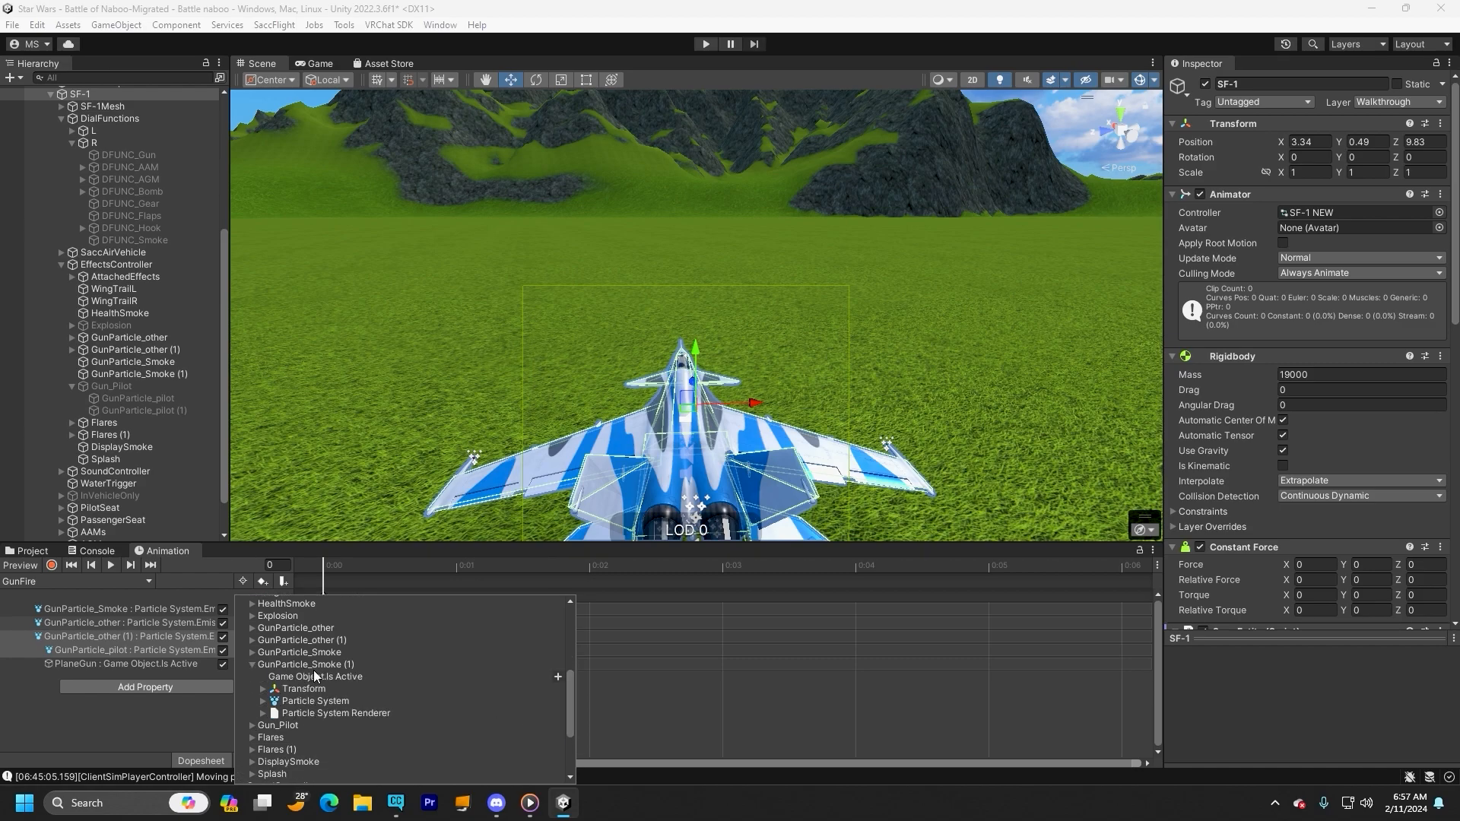
pyautogui.click(272, 701)
pyautogui.moveTo(570, 627); pyautogui.dragTo(564, 668)
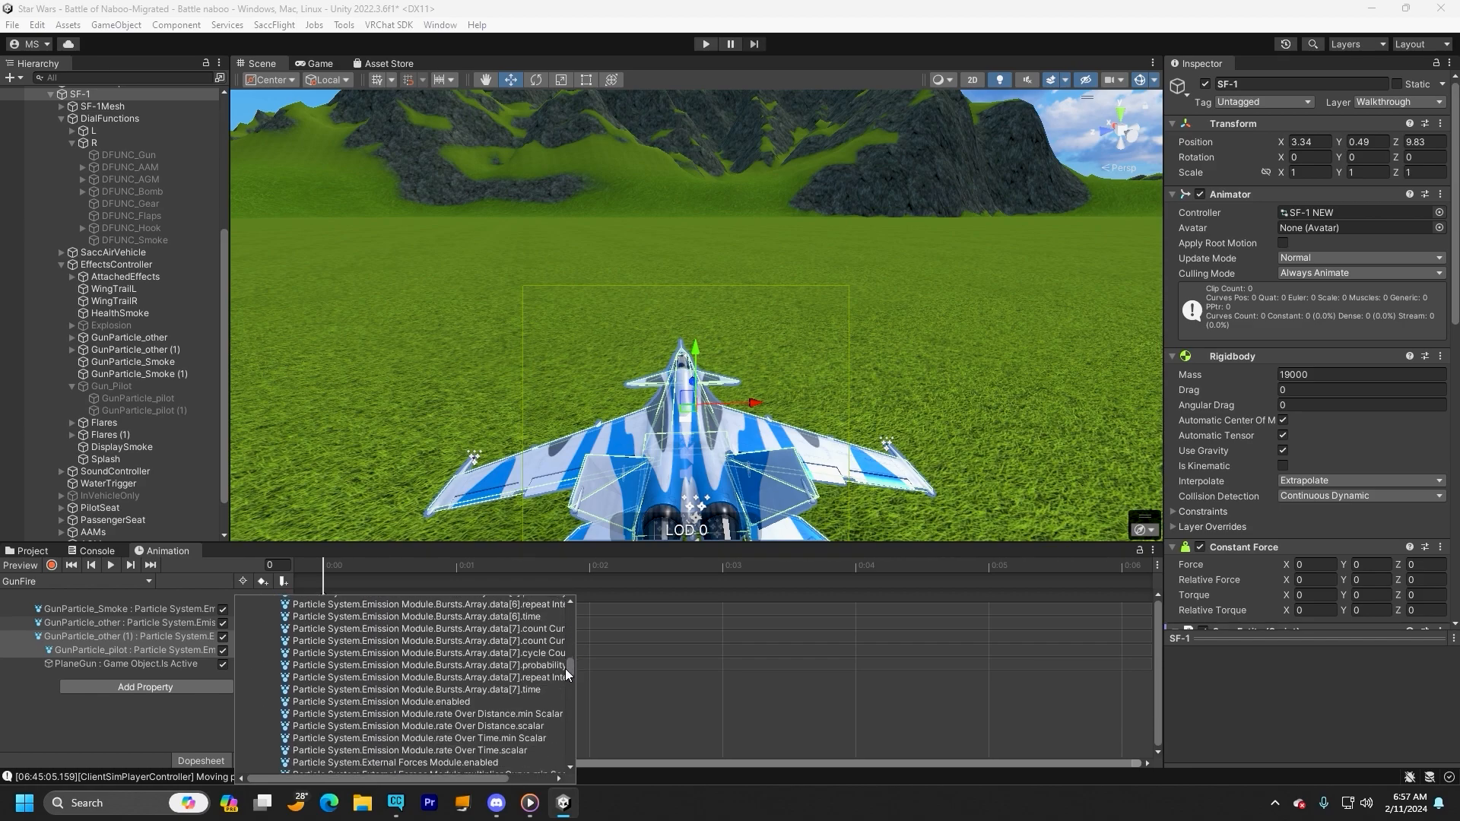
pyautogui.rightClick(384, 702)
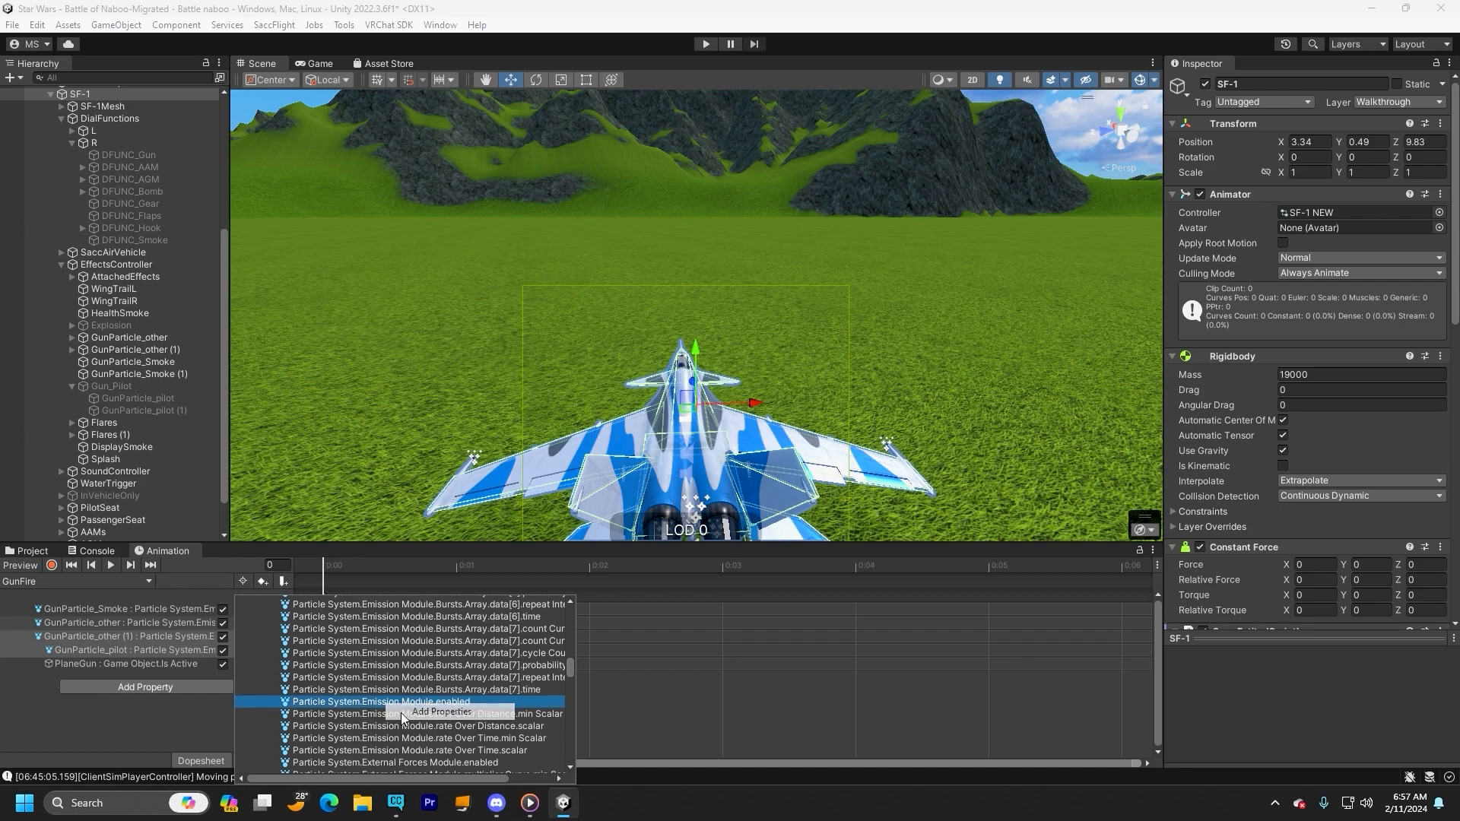
pyautogui.click(400, 714)
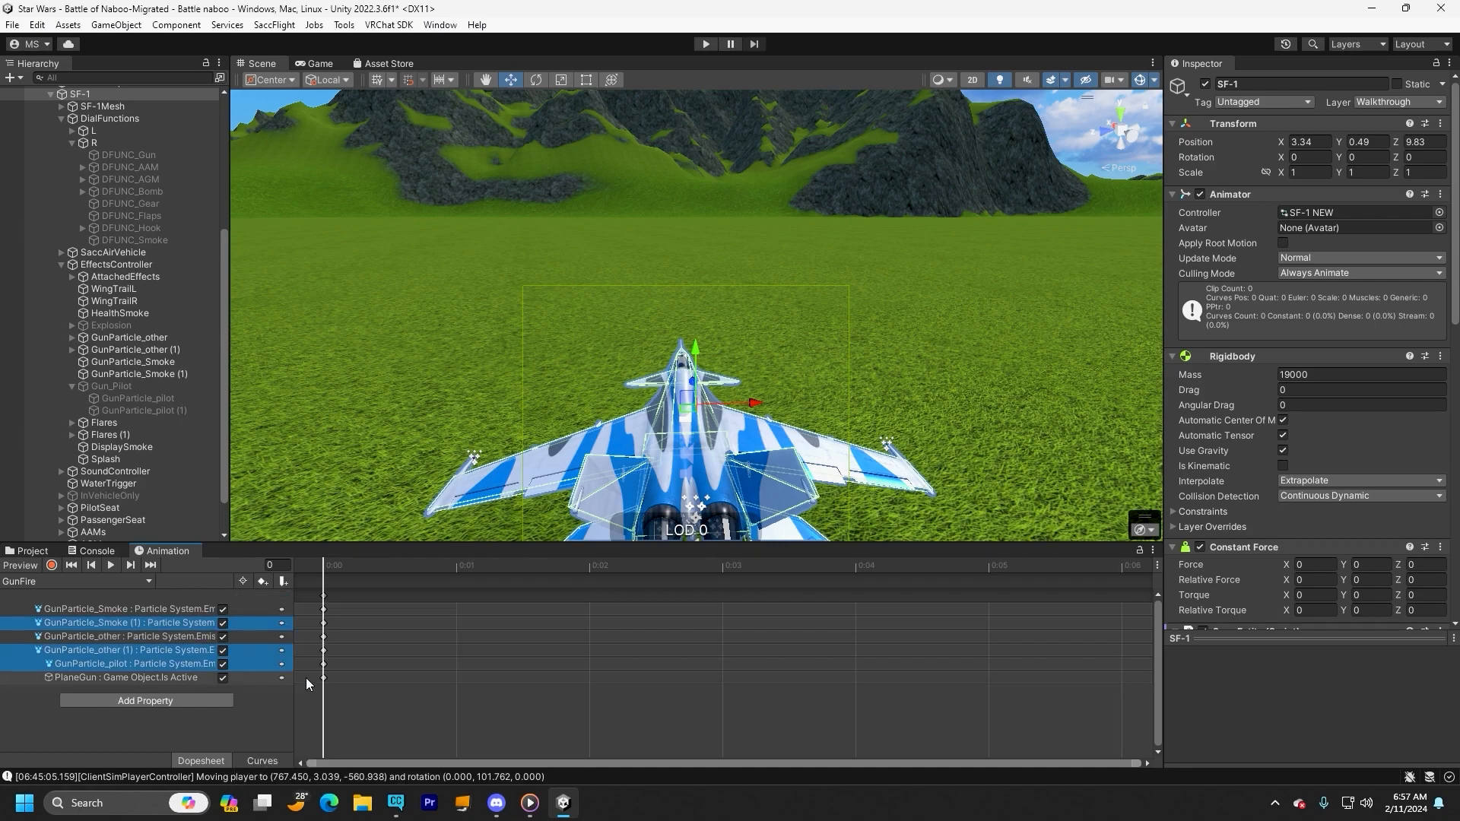
# - Add the Particle System Emission Module.enabled property of GunParticle_pilot (1), inside Gun_Pilot under EffectsController, to the GunFire clip and switch it on
pyautogui.click(162, 700)
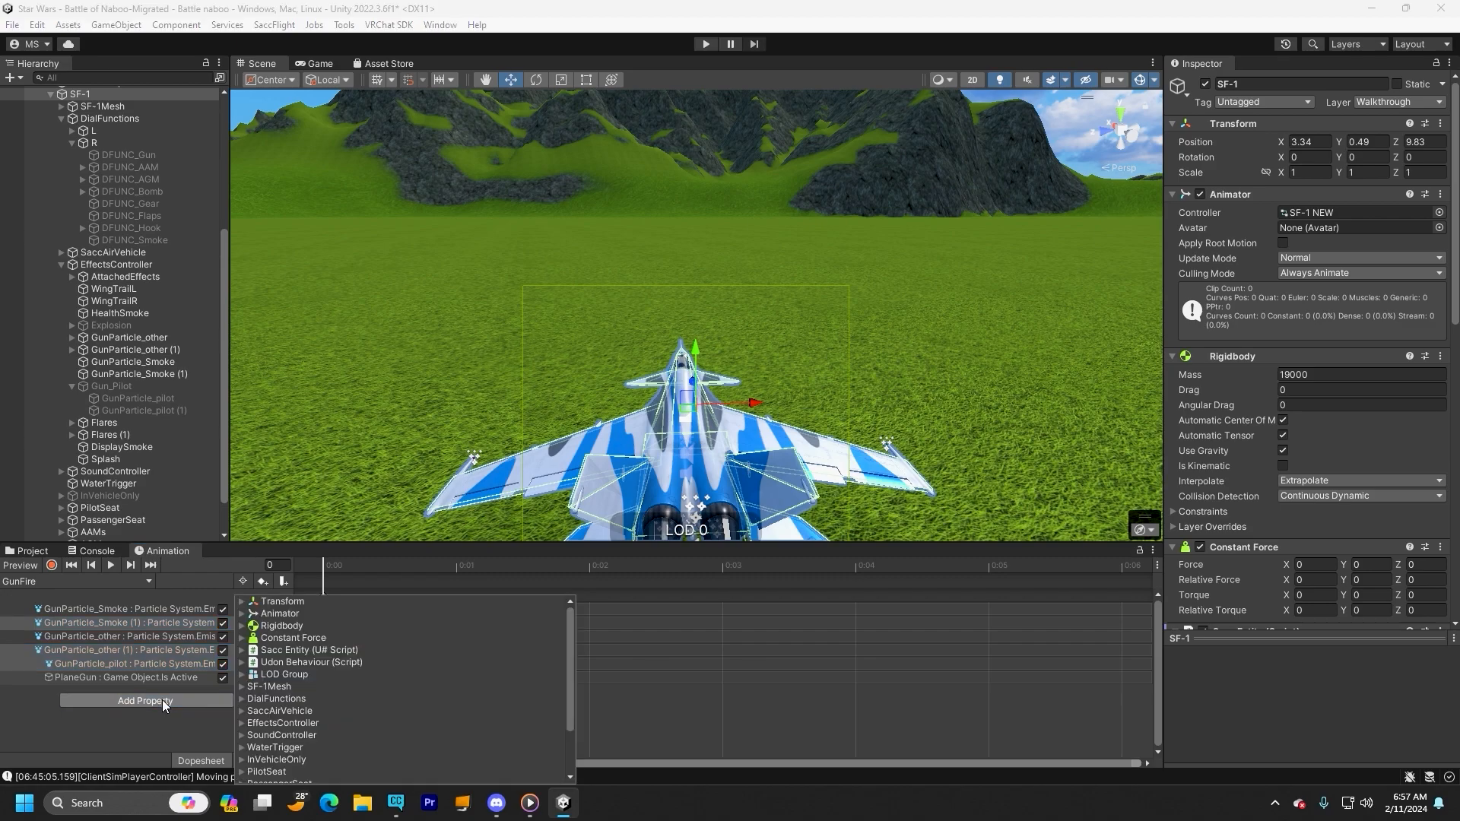
pyautogui.moveTo(569, 666); pyautogui.dragTo(574, 728)
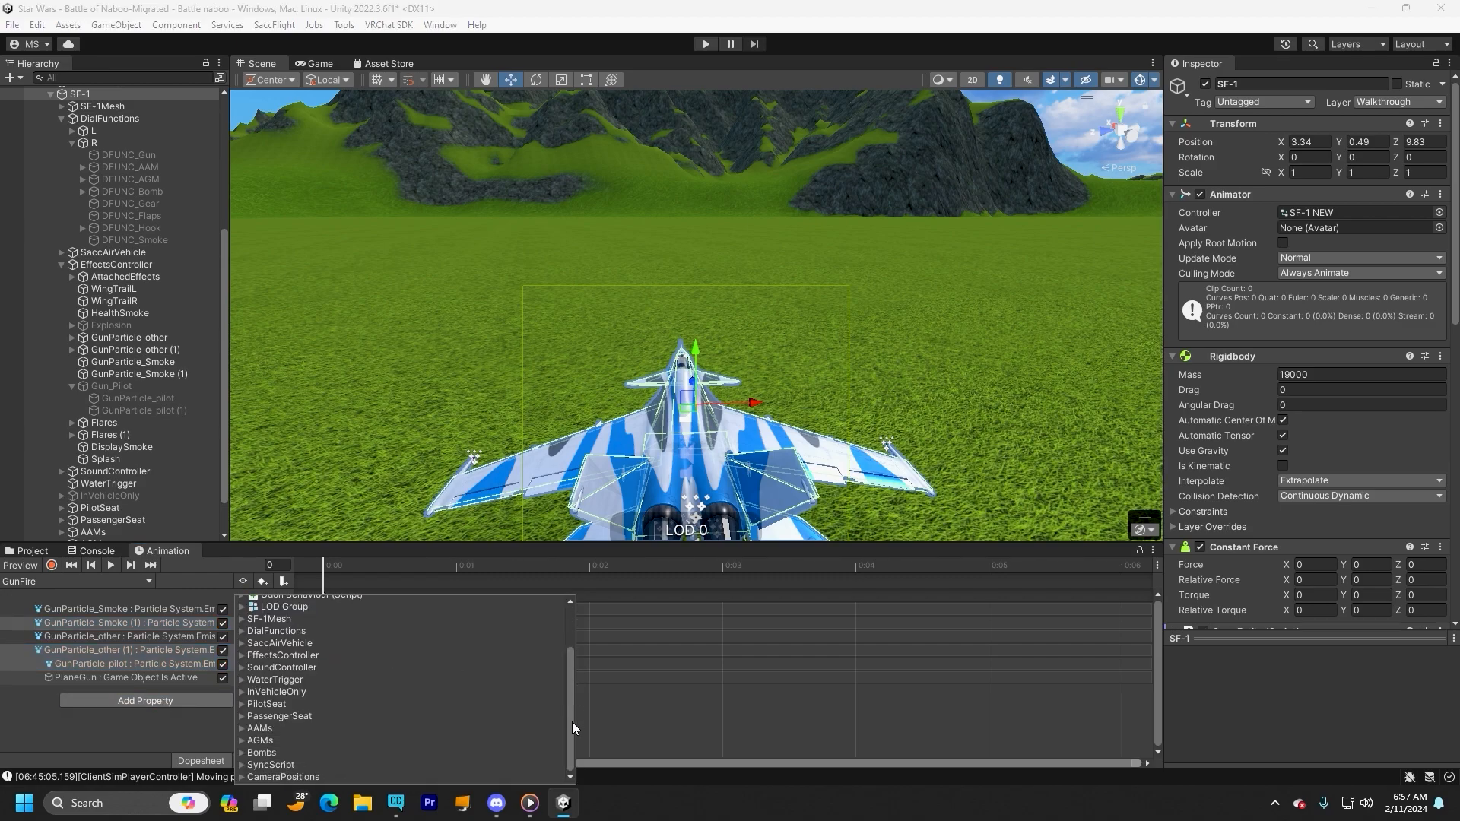
pyautogui.click(240, 656)
pyautogui.moveTo(568, 660); pyautogui.dragTo(568, 711)
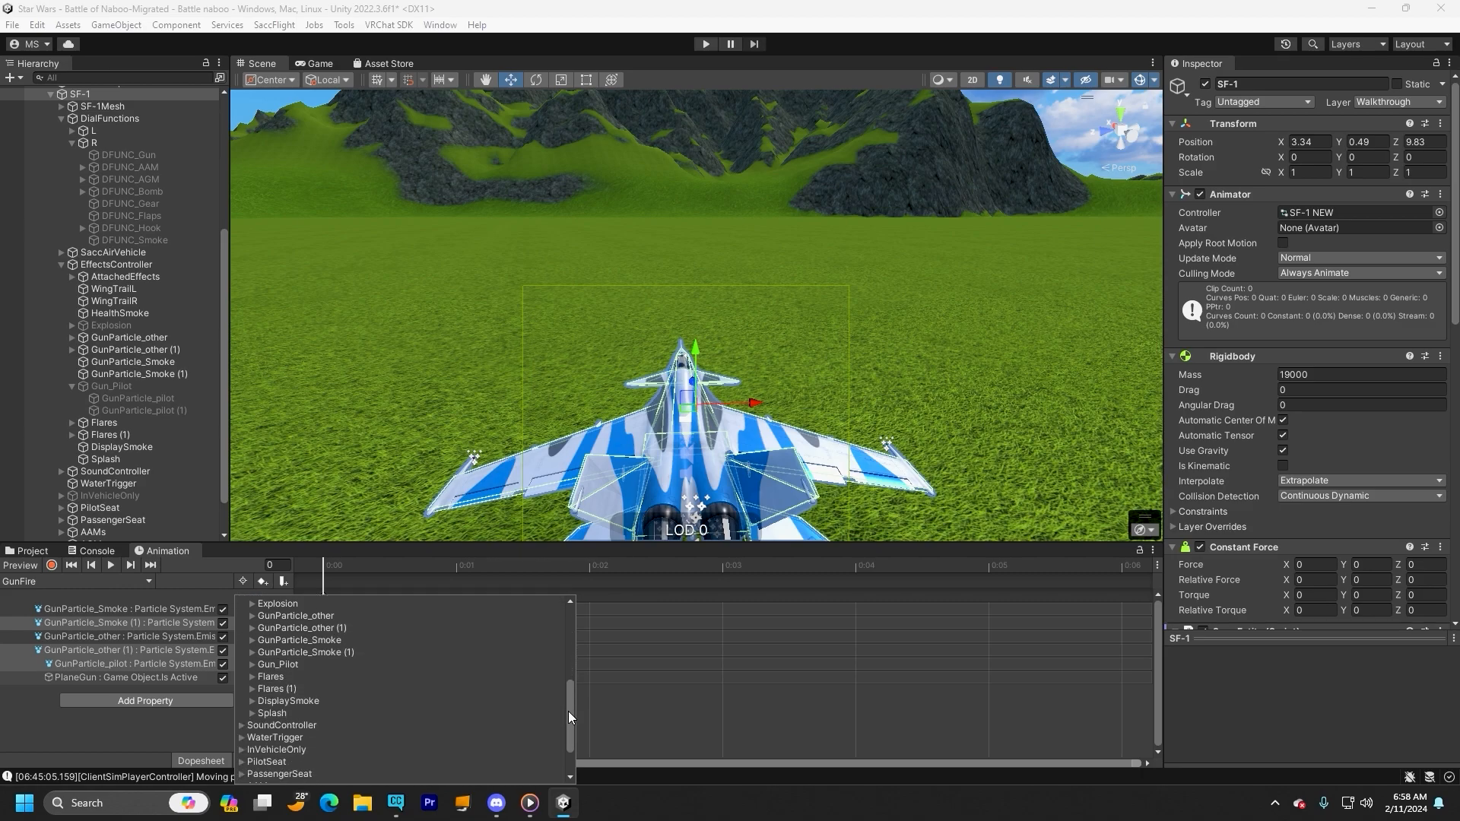
pyautogui.click(252, 664)
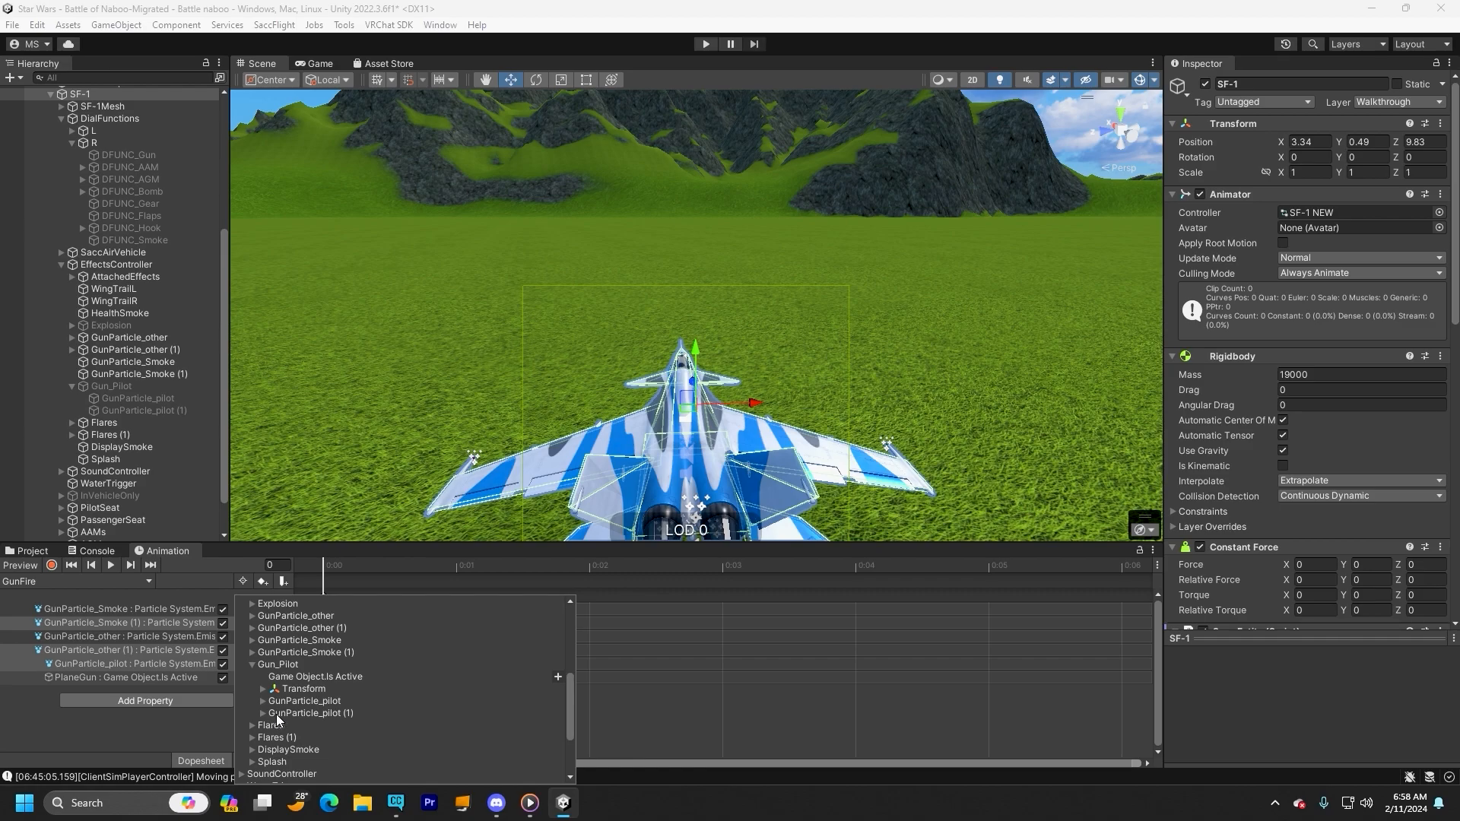
pyautogui.click(263, 713)
pyautogui.moveTo(564, 698); pyautogui.dragTo(568, 720)
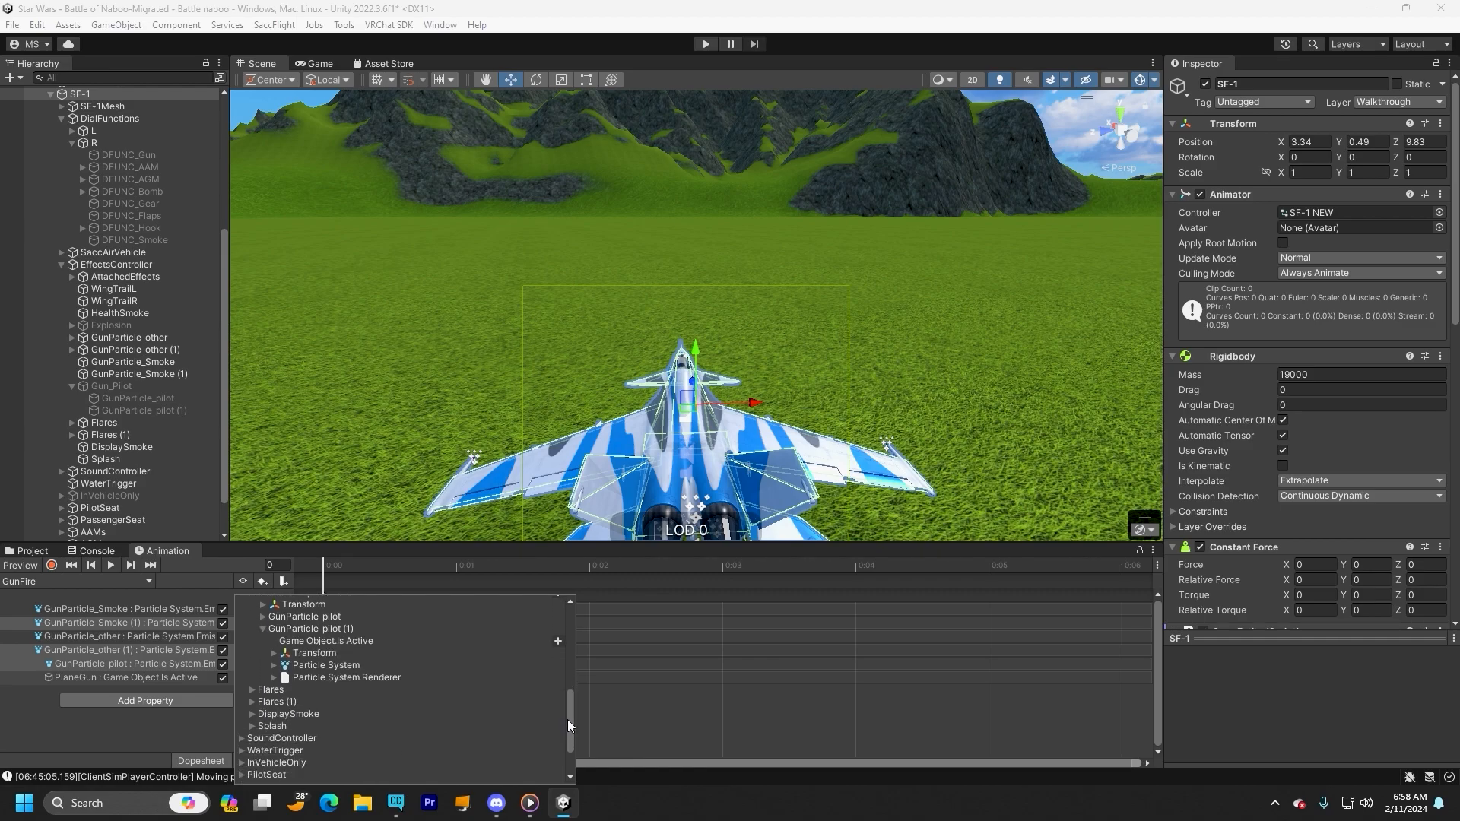
pyautogui.click(274, 660)
pyautogui.moveTo(571, 628); pyautogui.dragTo(574, 669)
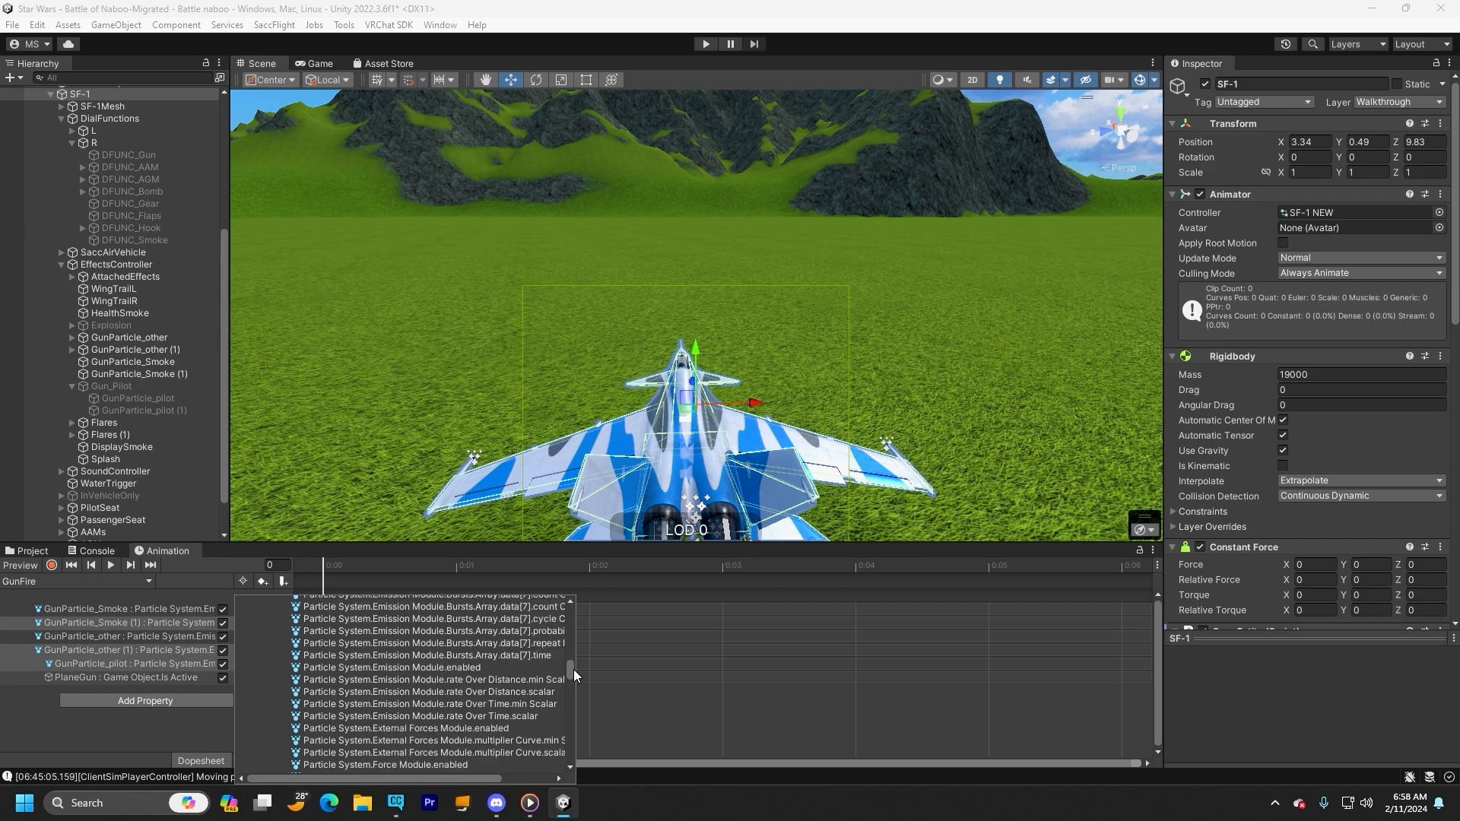
pyautogui.click(428, 668)
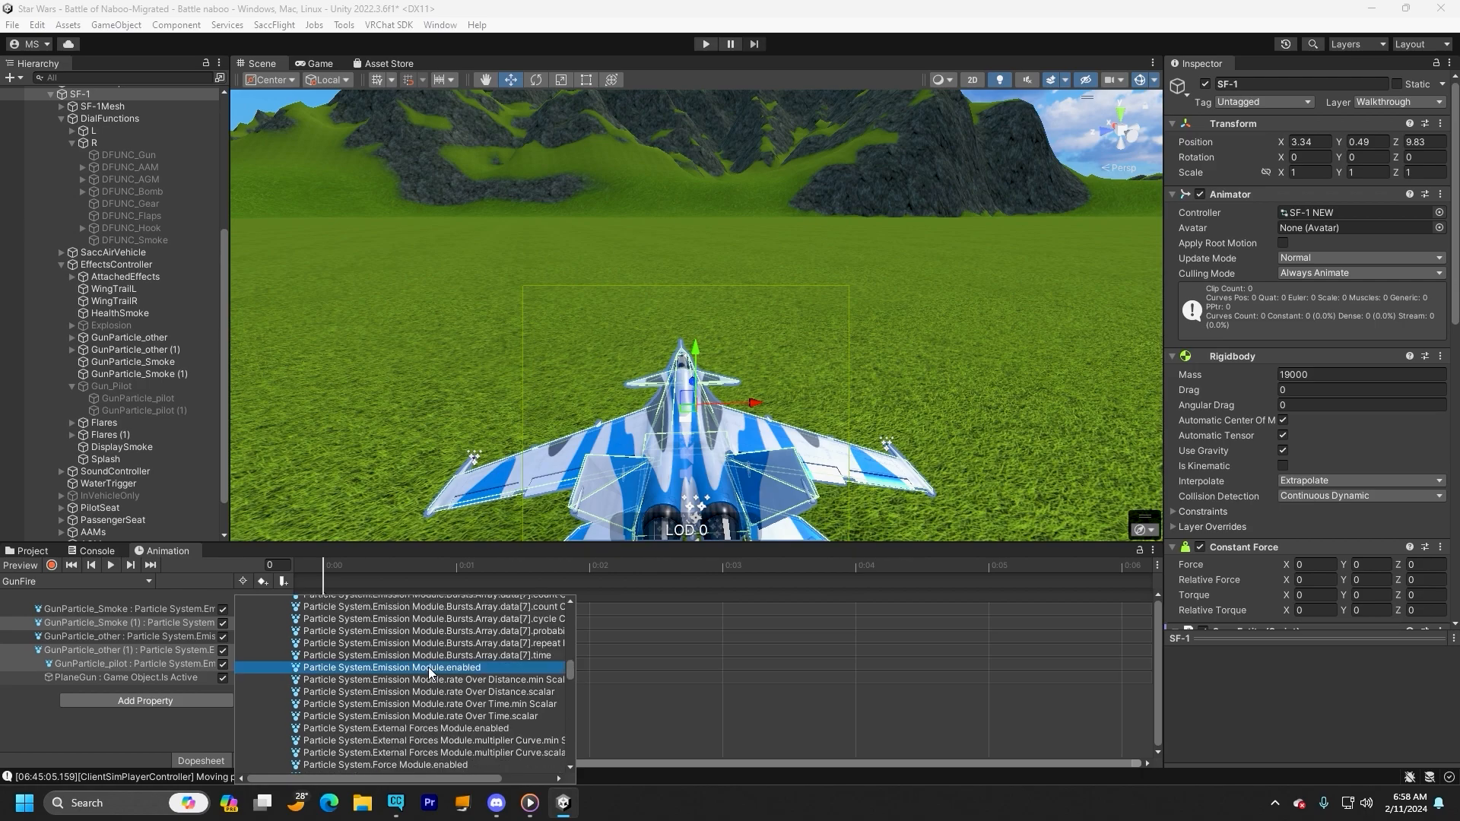
pyautogui.doubleClick(390, 669)
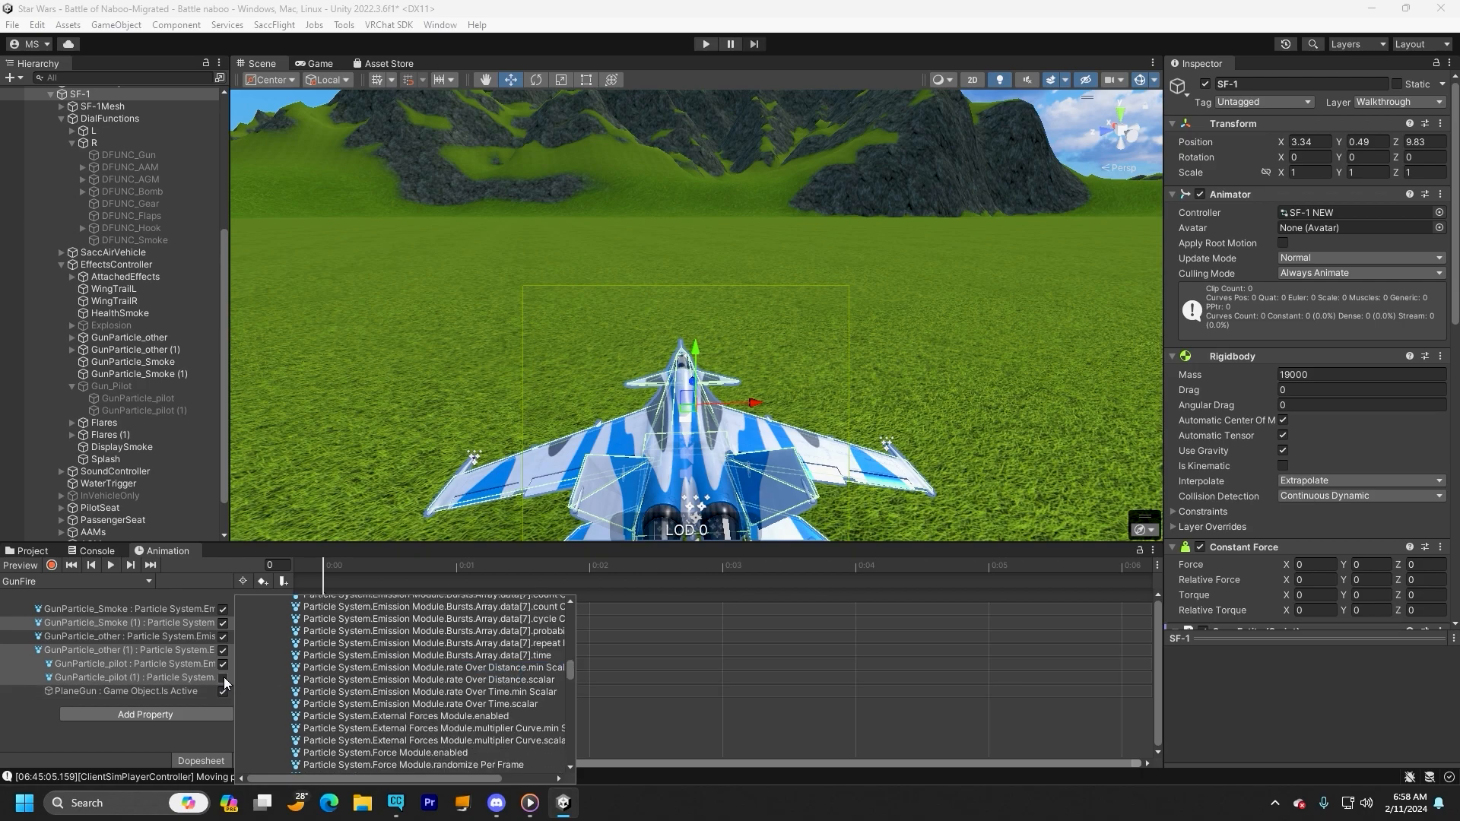
pyautogui.click(321, 679)
pyautogui.click(264, 718)
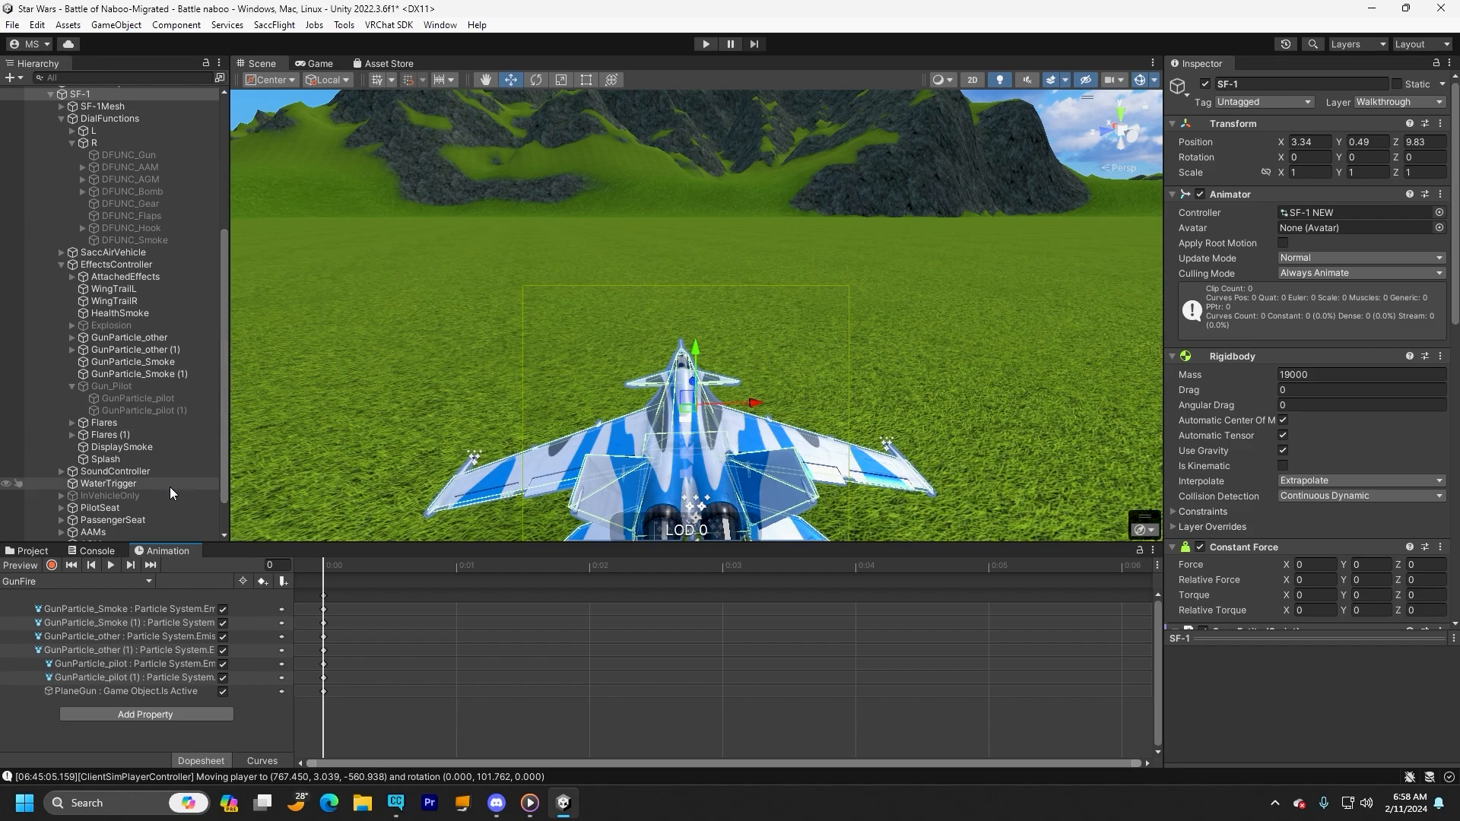
# - Duplicate the PlaneGun sound under SoundController/AttachedSounds and move the copy sideways across the jet's nose to X 0.83
pyautogui.click(27, 551)
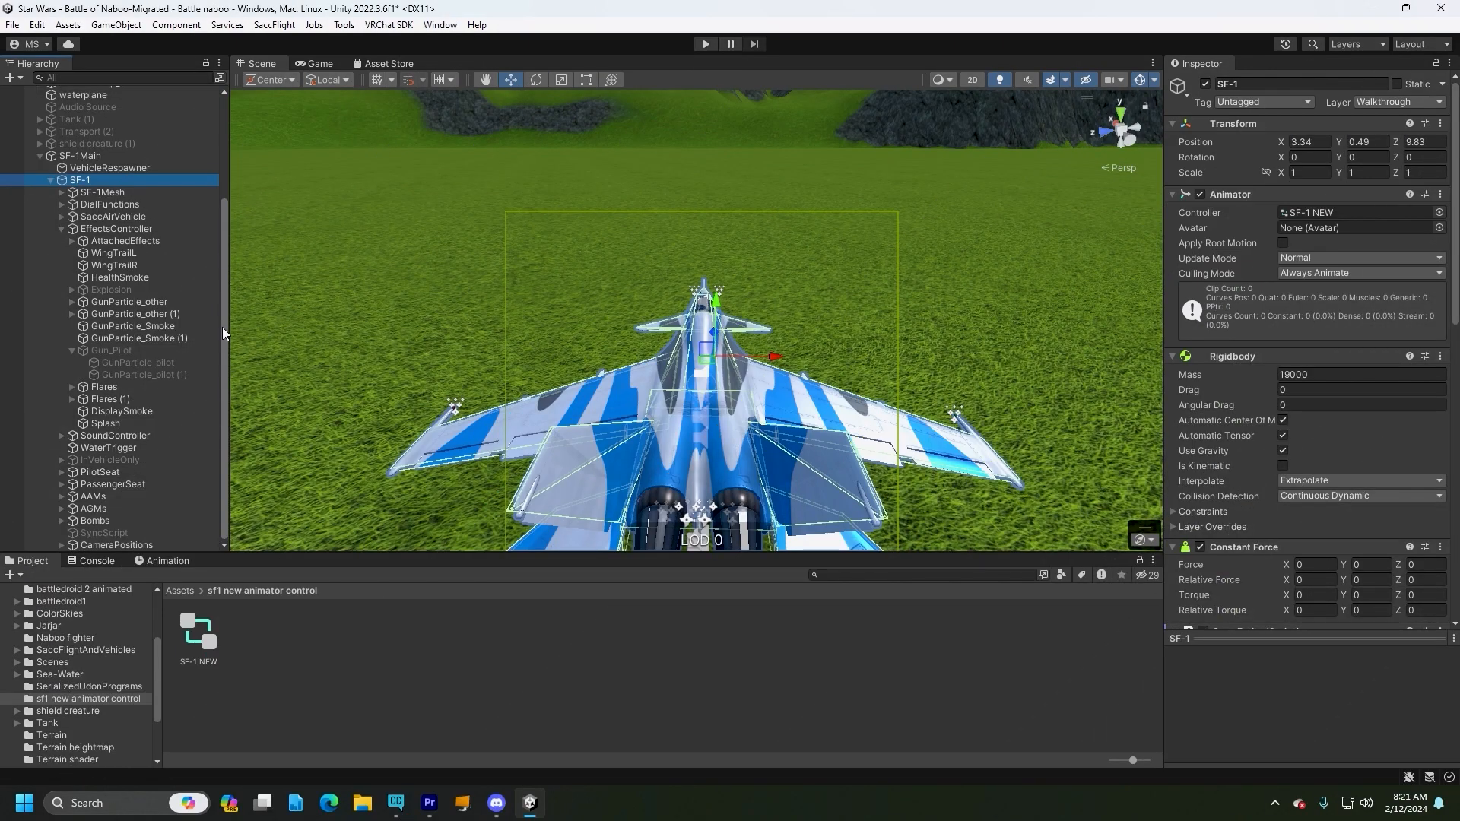
pyautogui.click(62, 436)
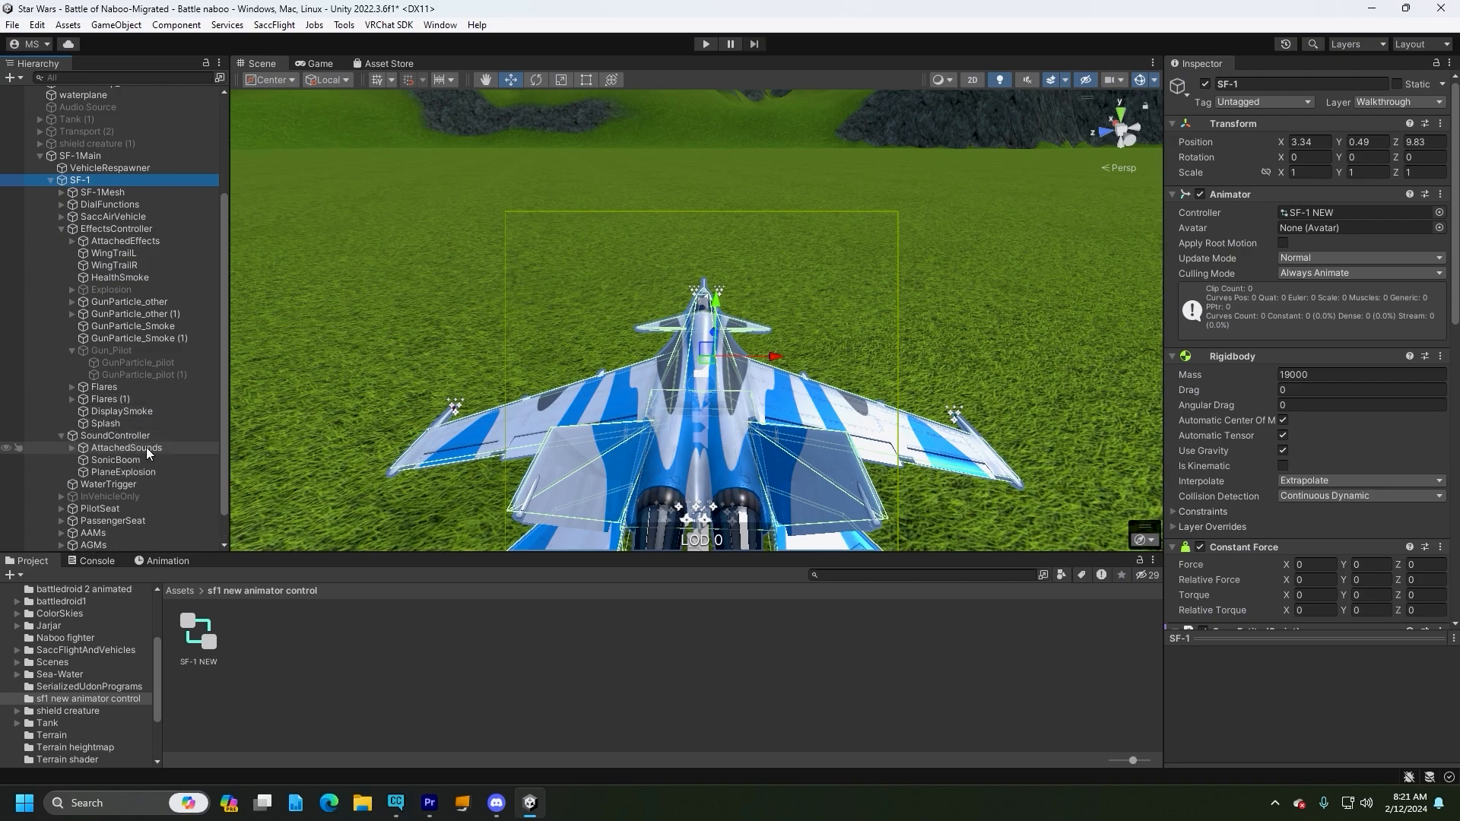
pyautogui.scroll(-1, 141, 445)
pyautogui.click(72, 411)
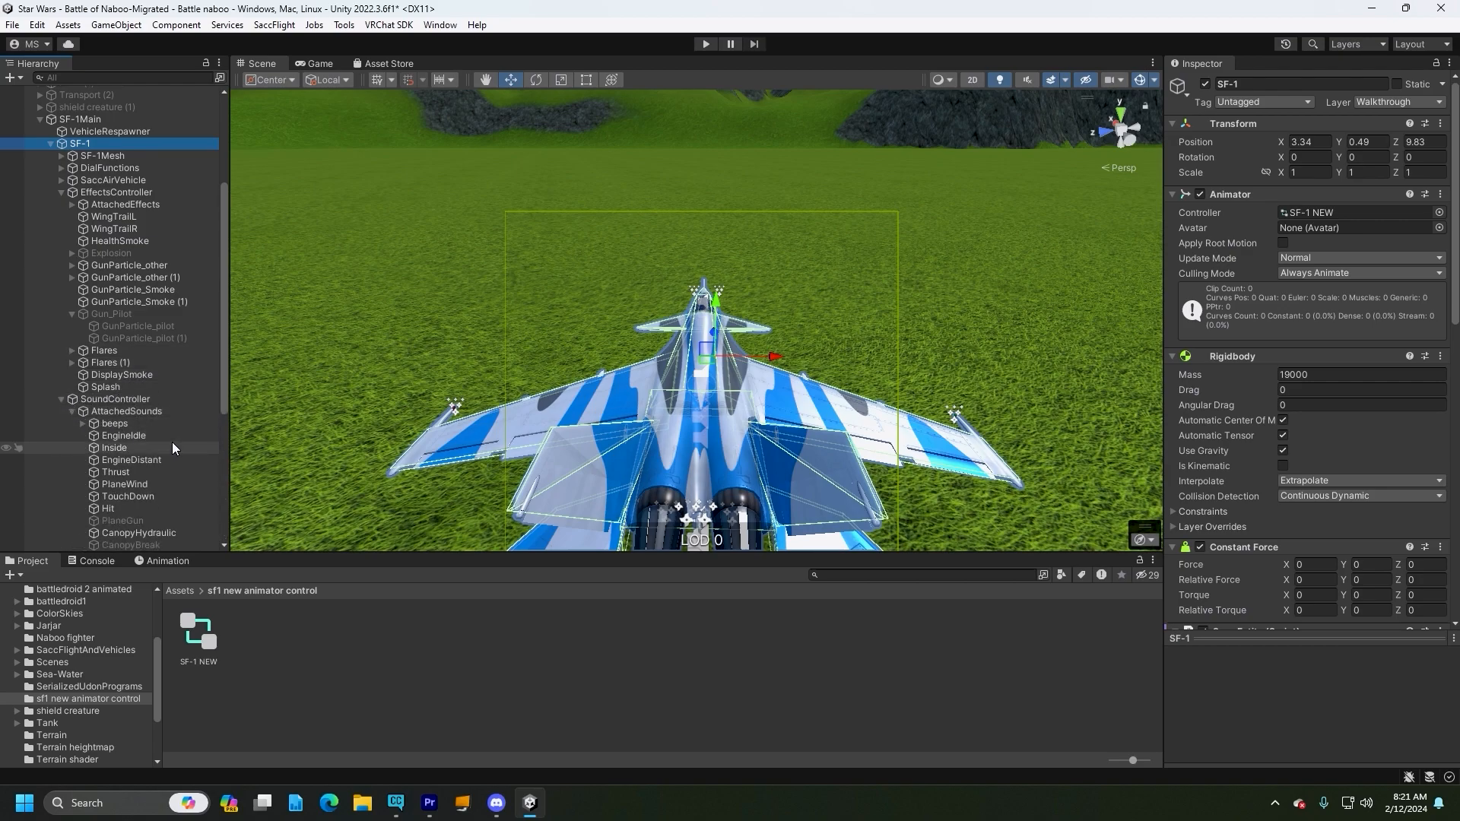
pyautogui.scroll(-5, 172, 448)
pyautogui.click(142, 337)
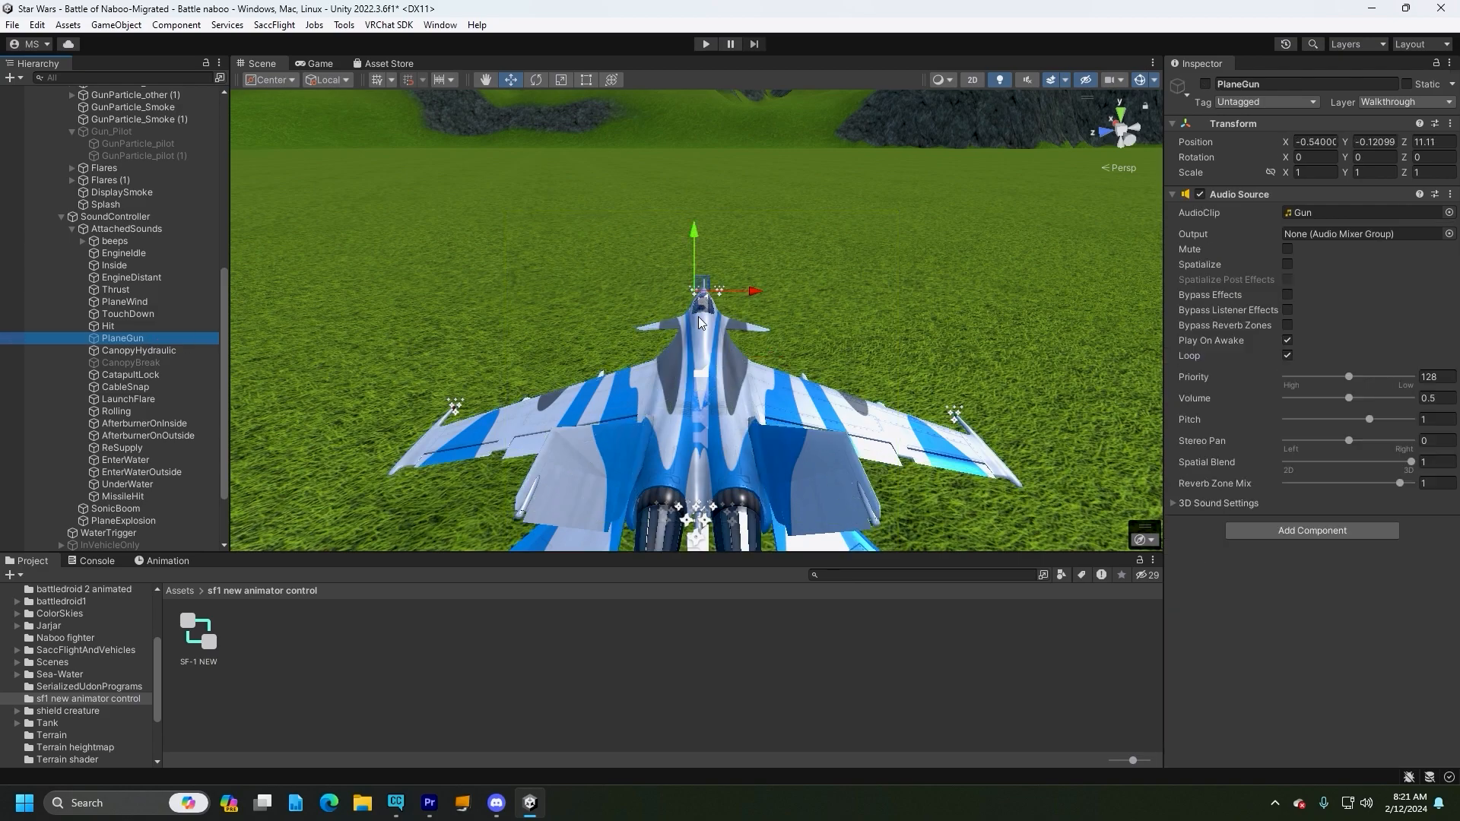
pyautogui.rightClick(159, 343)
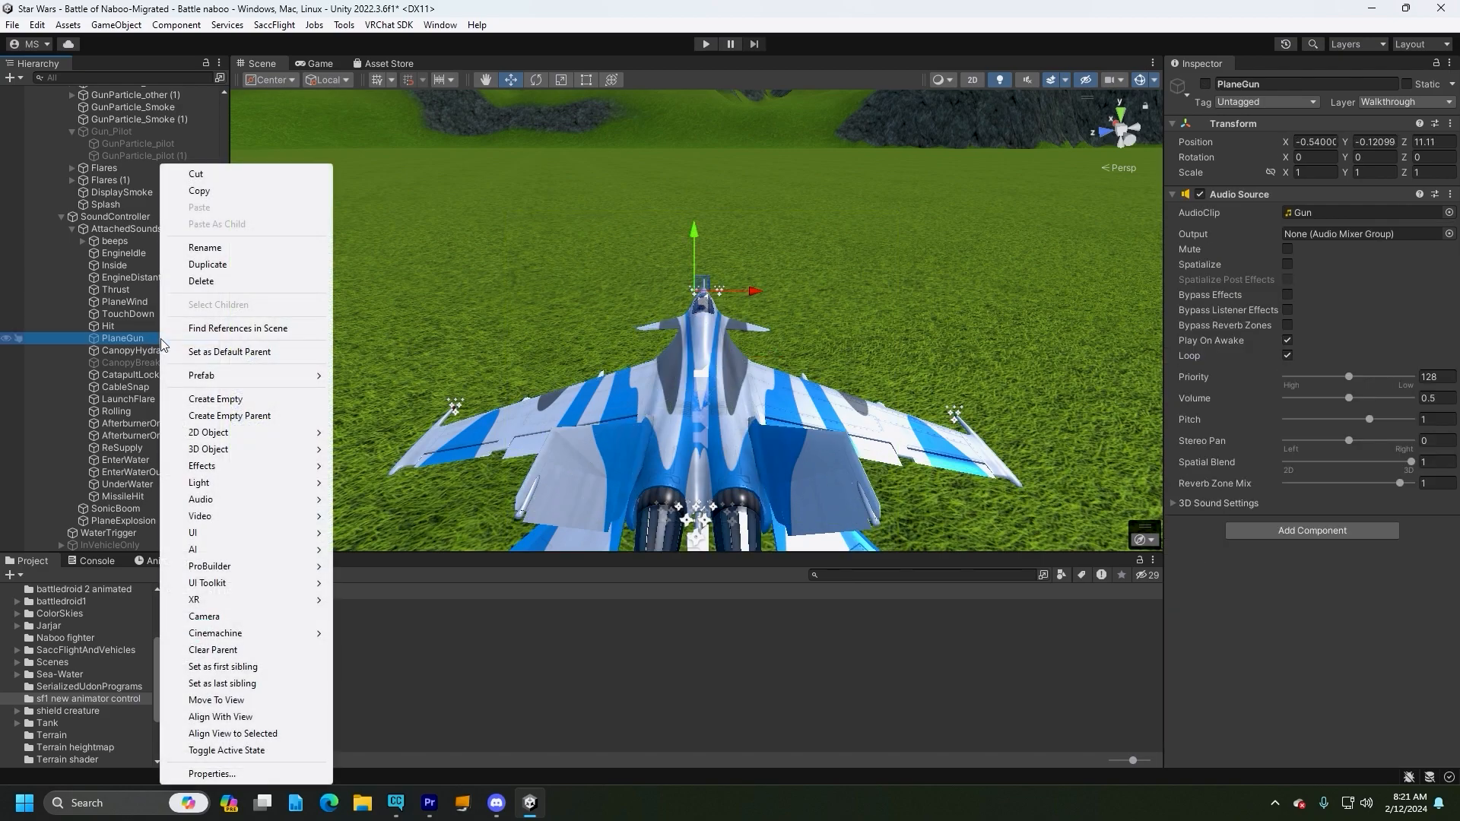
pyautogui.click(205, 265)
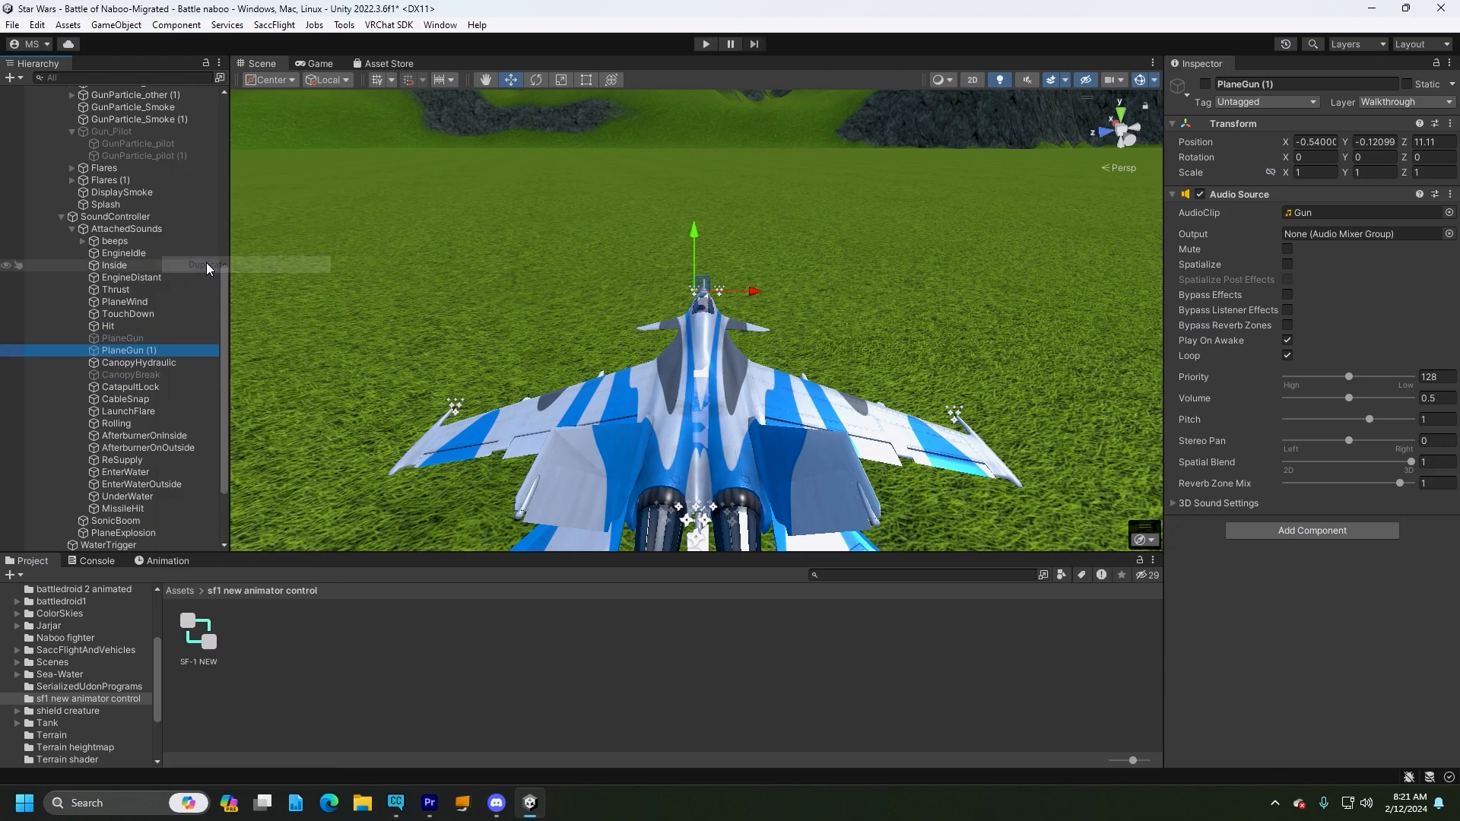
pyautogui.moveTo(751, 291); pyautogui.dragTo(778, 293)
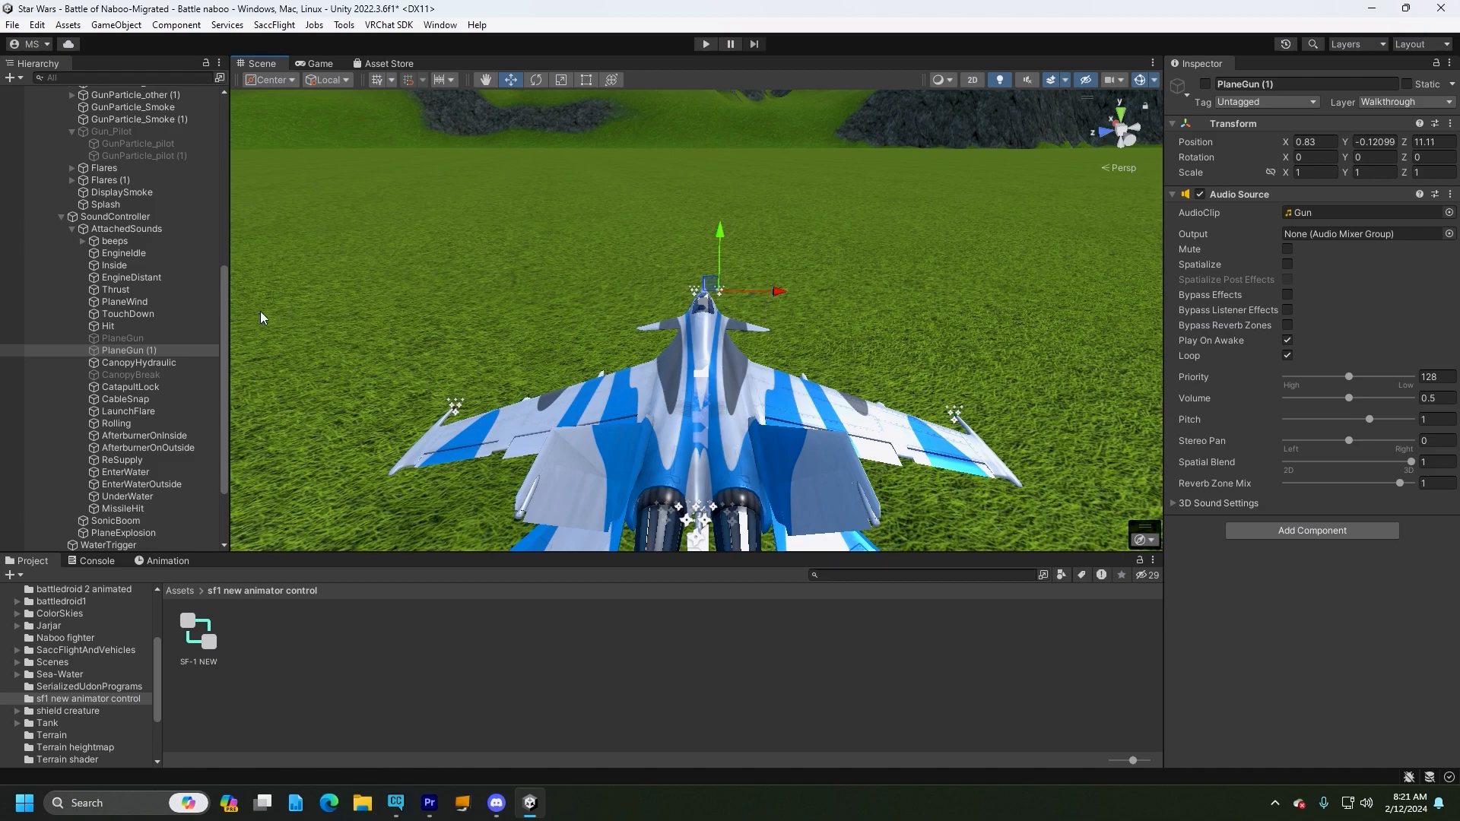
# - Add the Game Object.Is Active property of PlaneGun (1), under SoundController/AttachedSounds, to the GunFire clip and switch it on
pyautogui.click(162, 559)
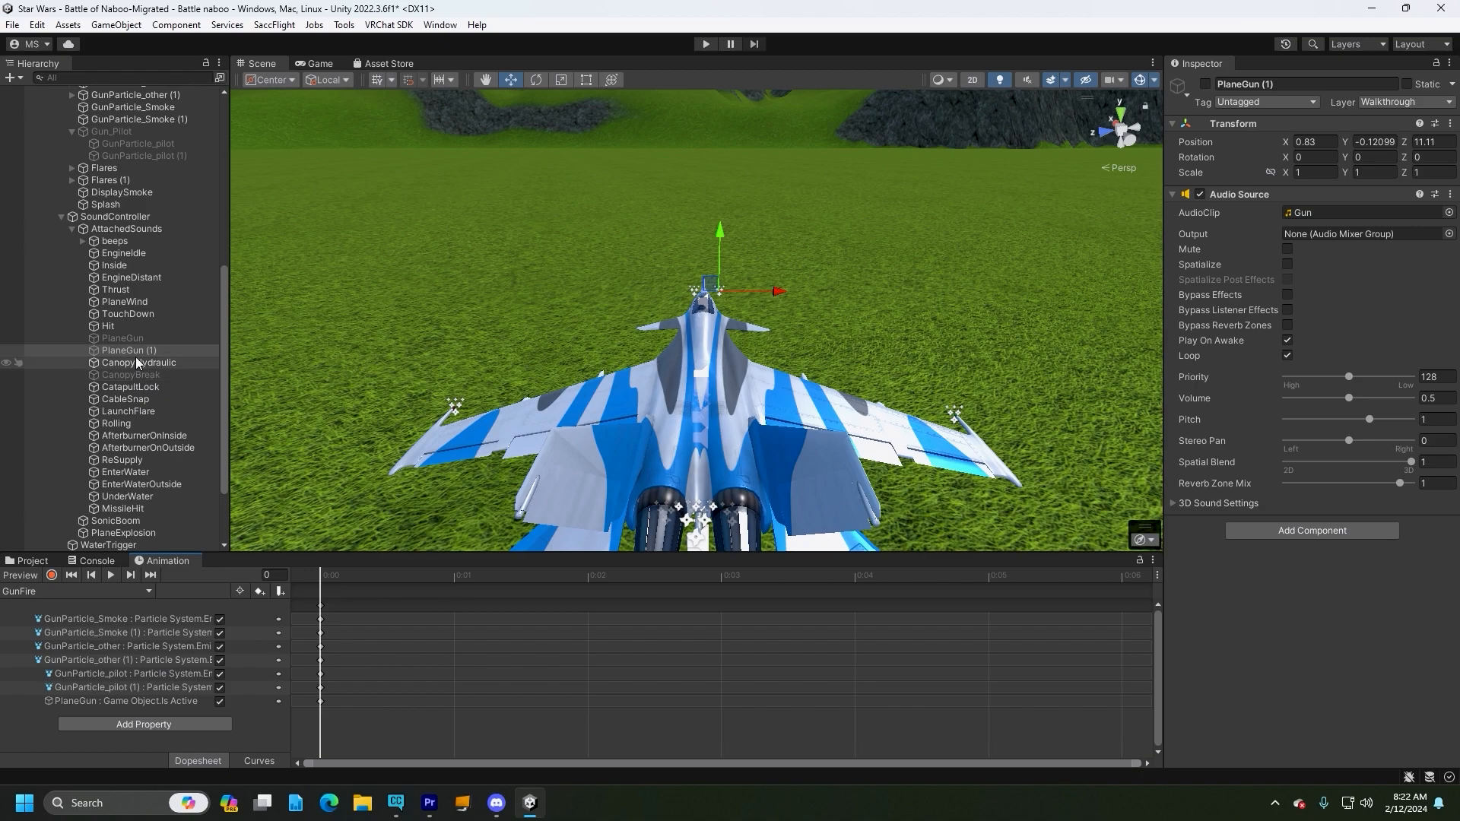
pyautogui.click(153, 726)
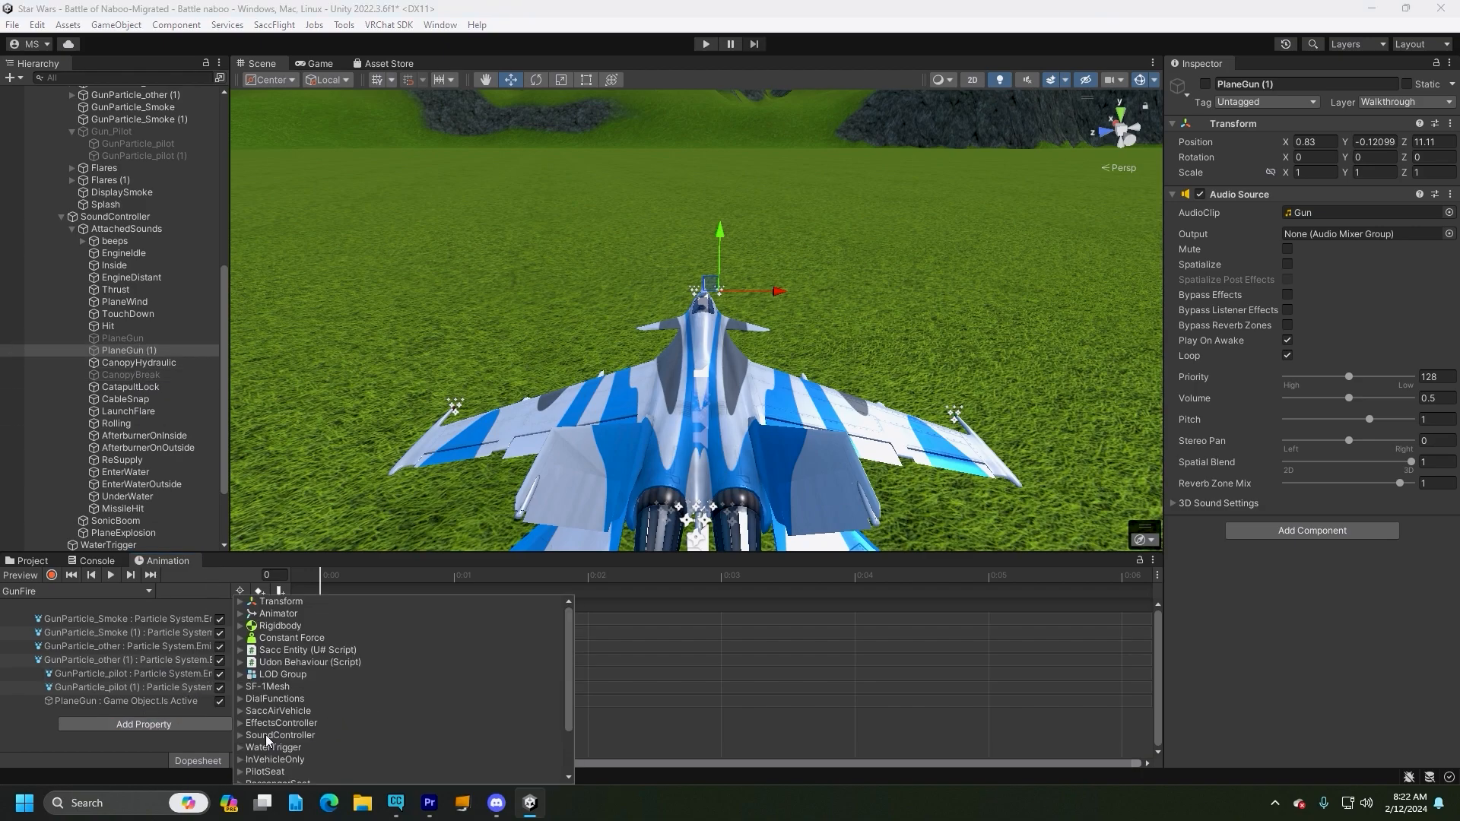
pyautogui.click(240, 735)
pyautogui.scroll(-2, 409, 715)
pyautogui.scroll(-1, 414, 718)
pyautogui.click(251, 660)
pyautogui.scroll(-2, 463, 719)
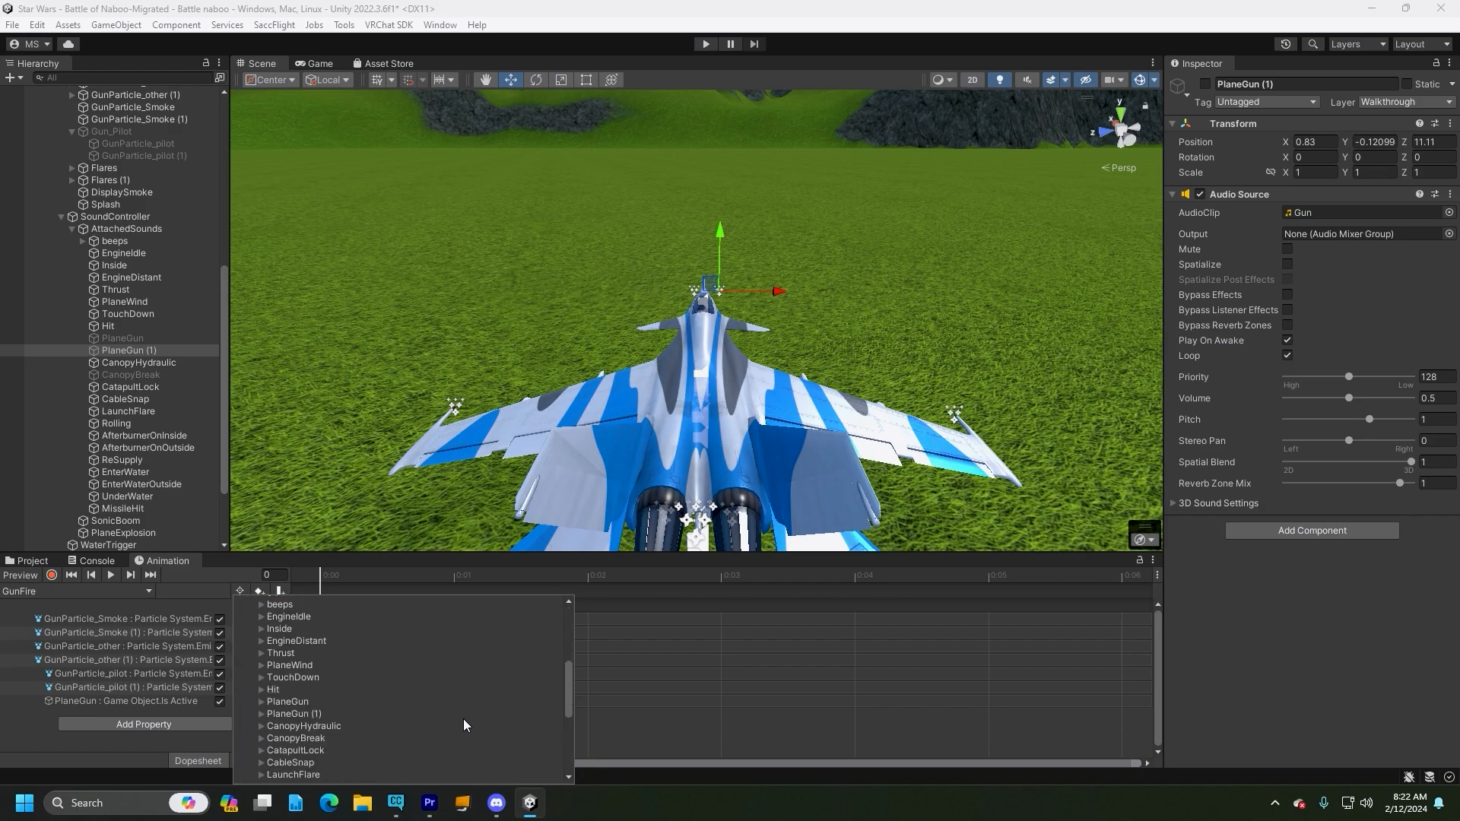
pyautogui.click(301, 716)
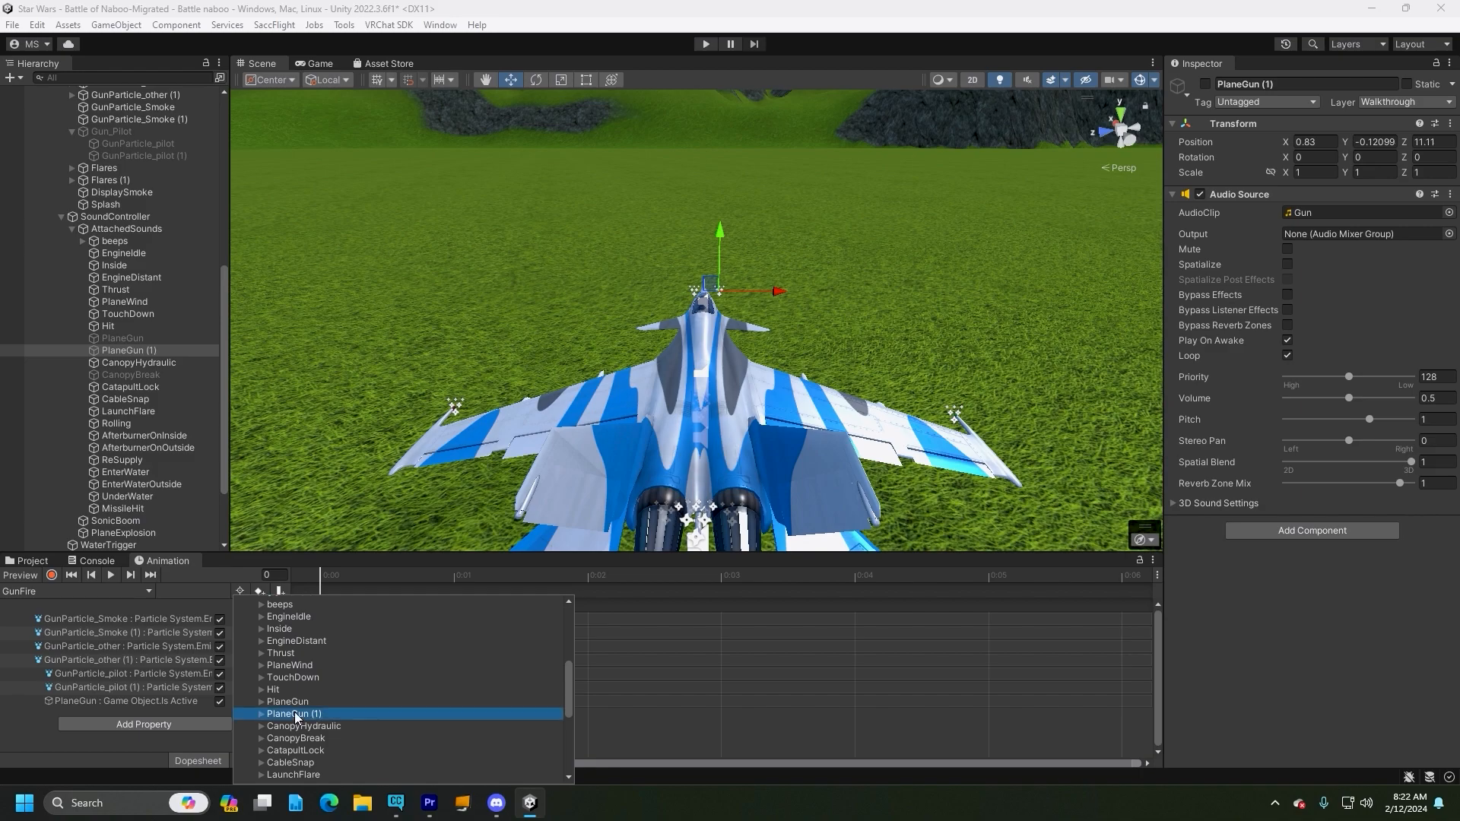
pyautogui.rightClick(380, 714)
pyautogui.click(401, 729)
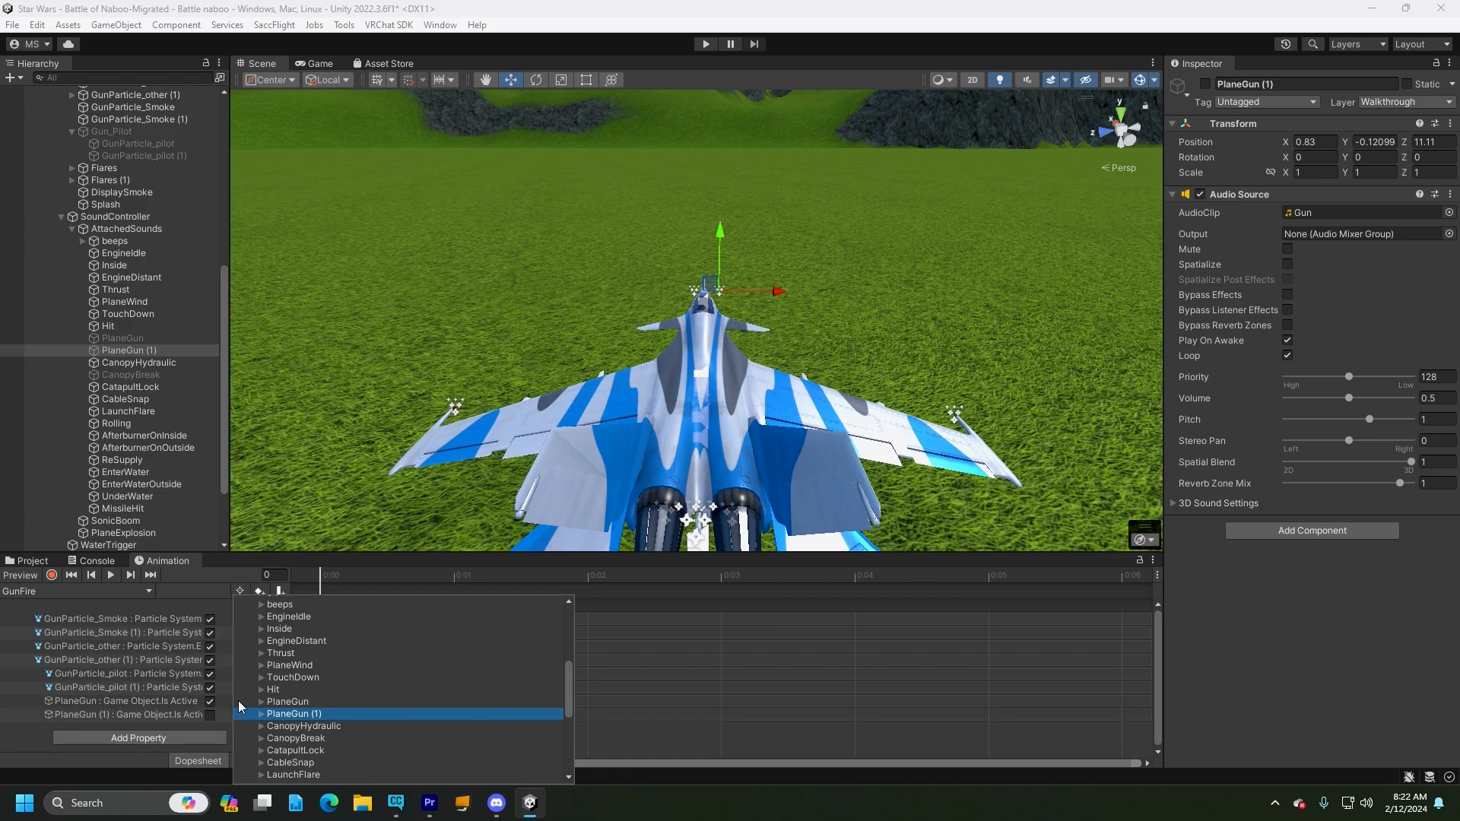
pyautogui.click(211, 716)
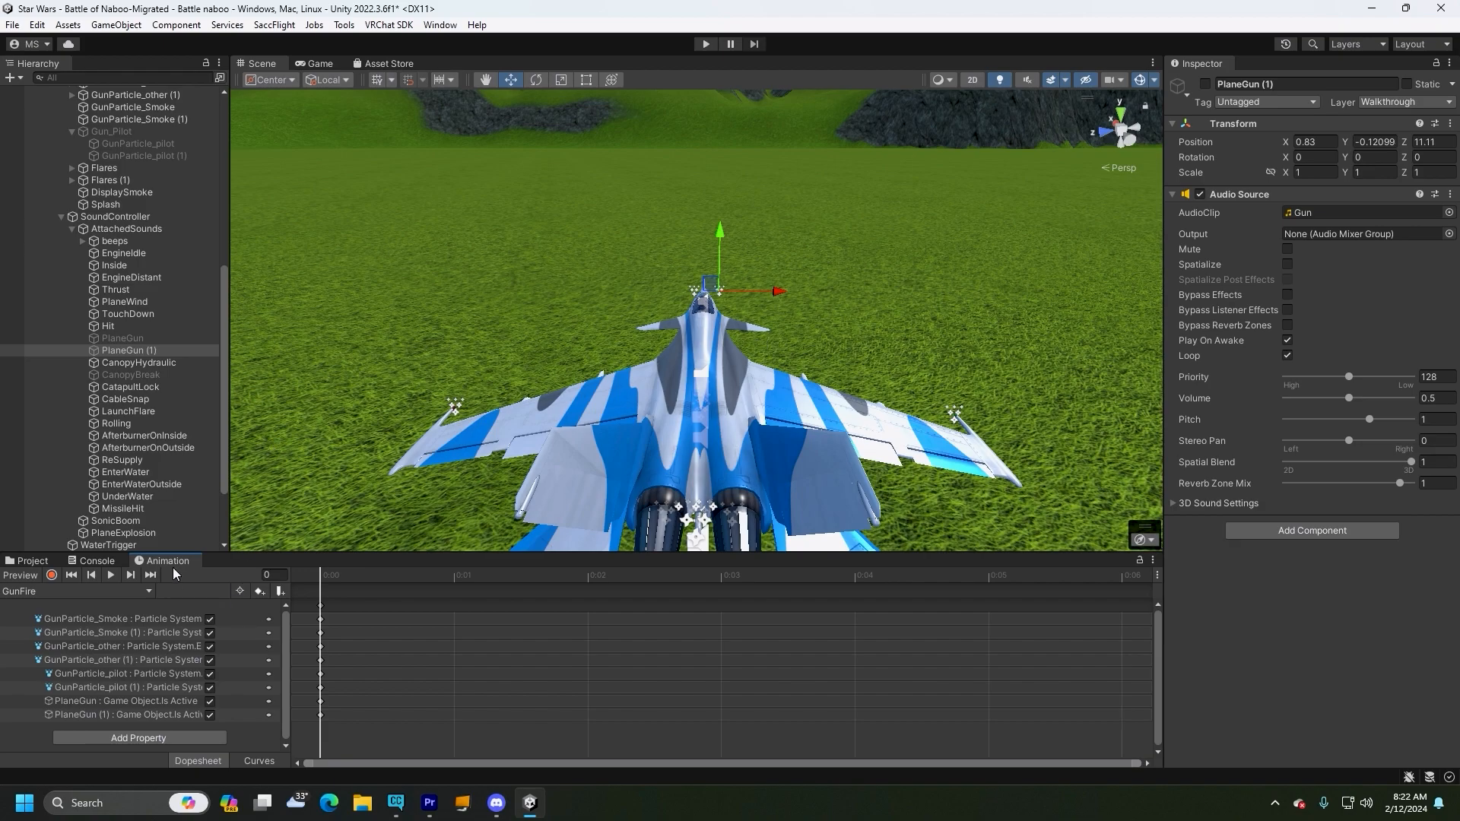
# - Set the size of SoundController's Doppler Sounds list to 2 and assign PlaneGun (1) to Element 1
pyautogui.click(134, 217)
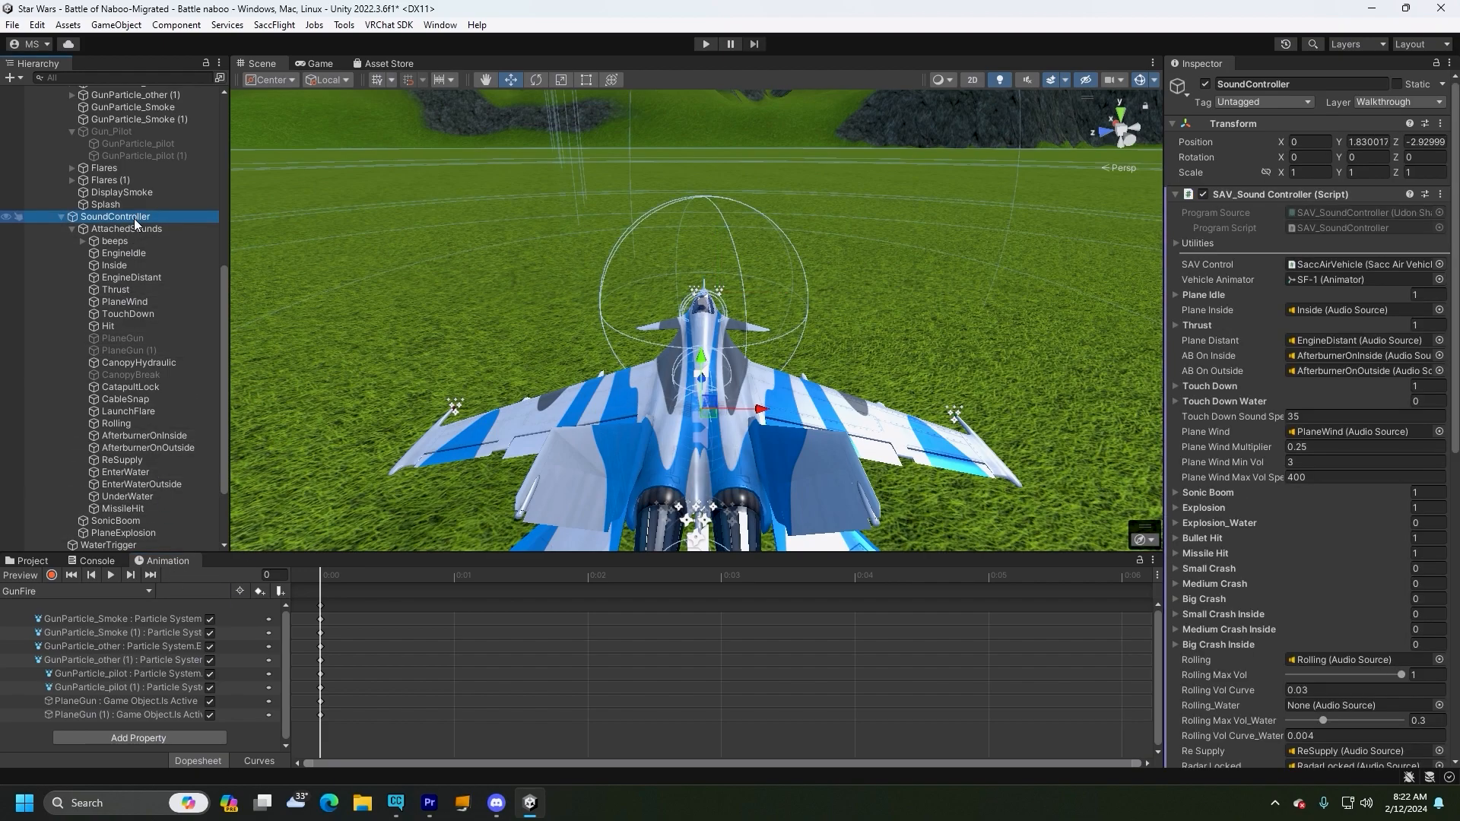
pyautogui.scroll(-3, 1236, 531)
pyautogui.scroll(-9, 1235, 531)
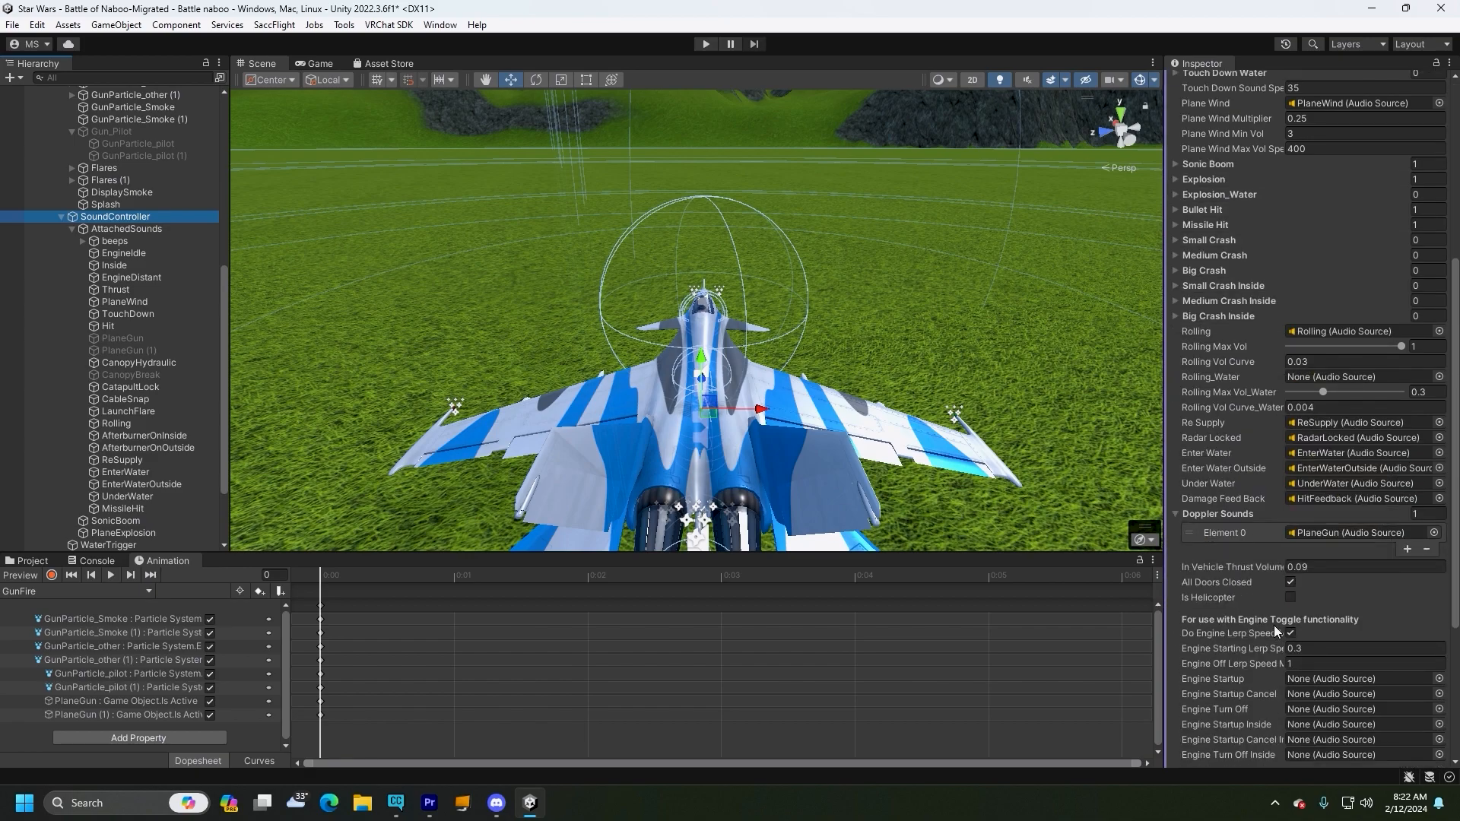
pyautogui.click(1330, 531)
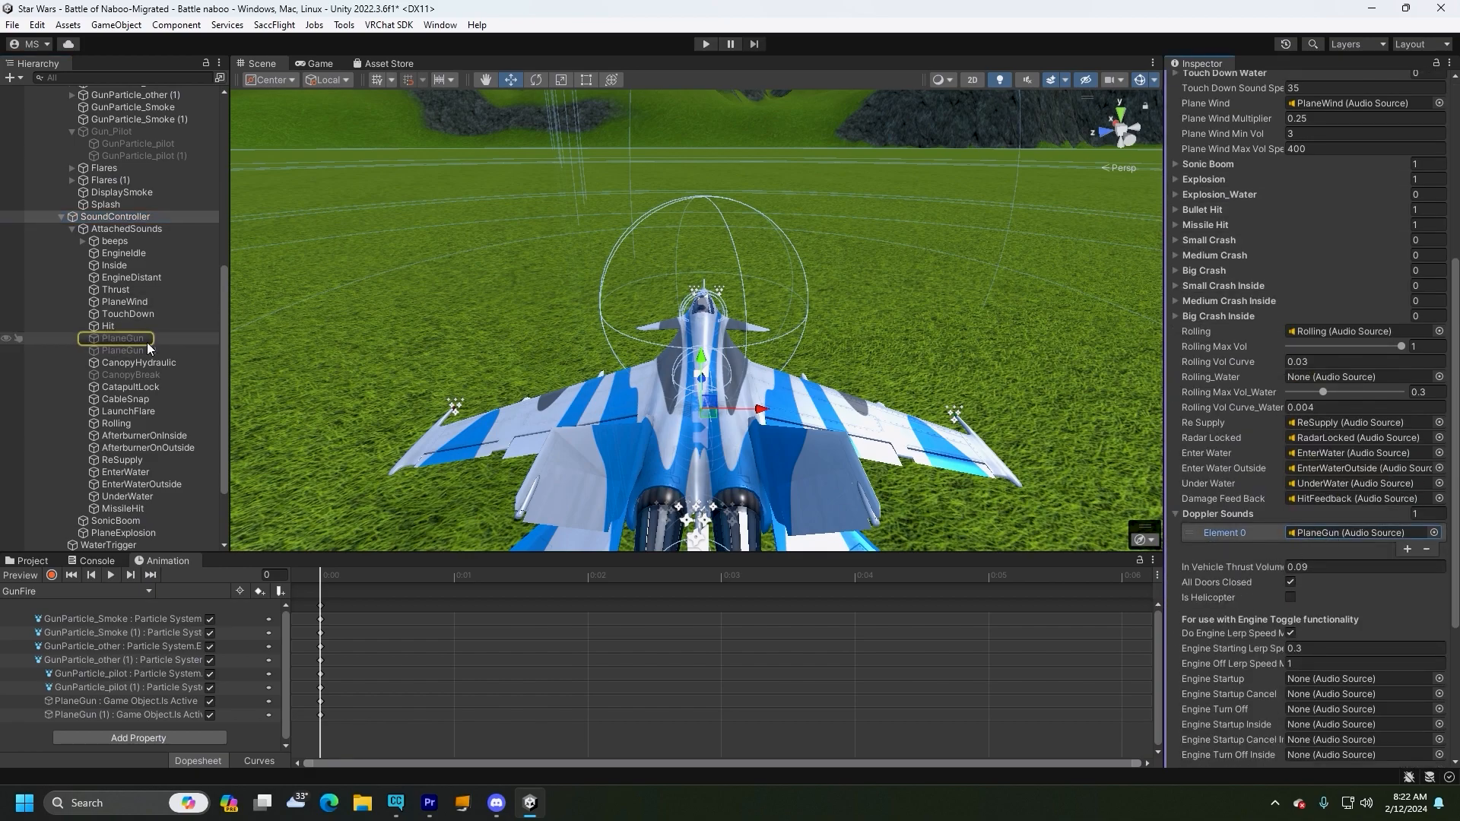
pyautogui.click(1424, 514)
pyautogui.write('2')
pyautogui.press('Return')
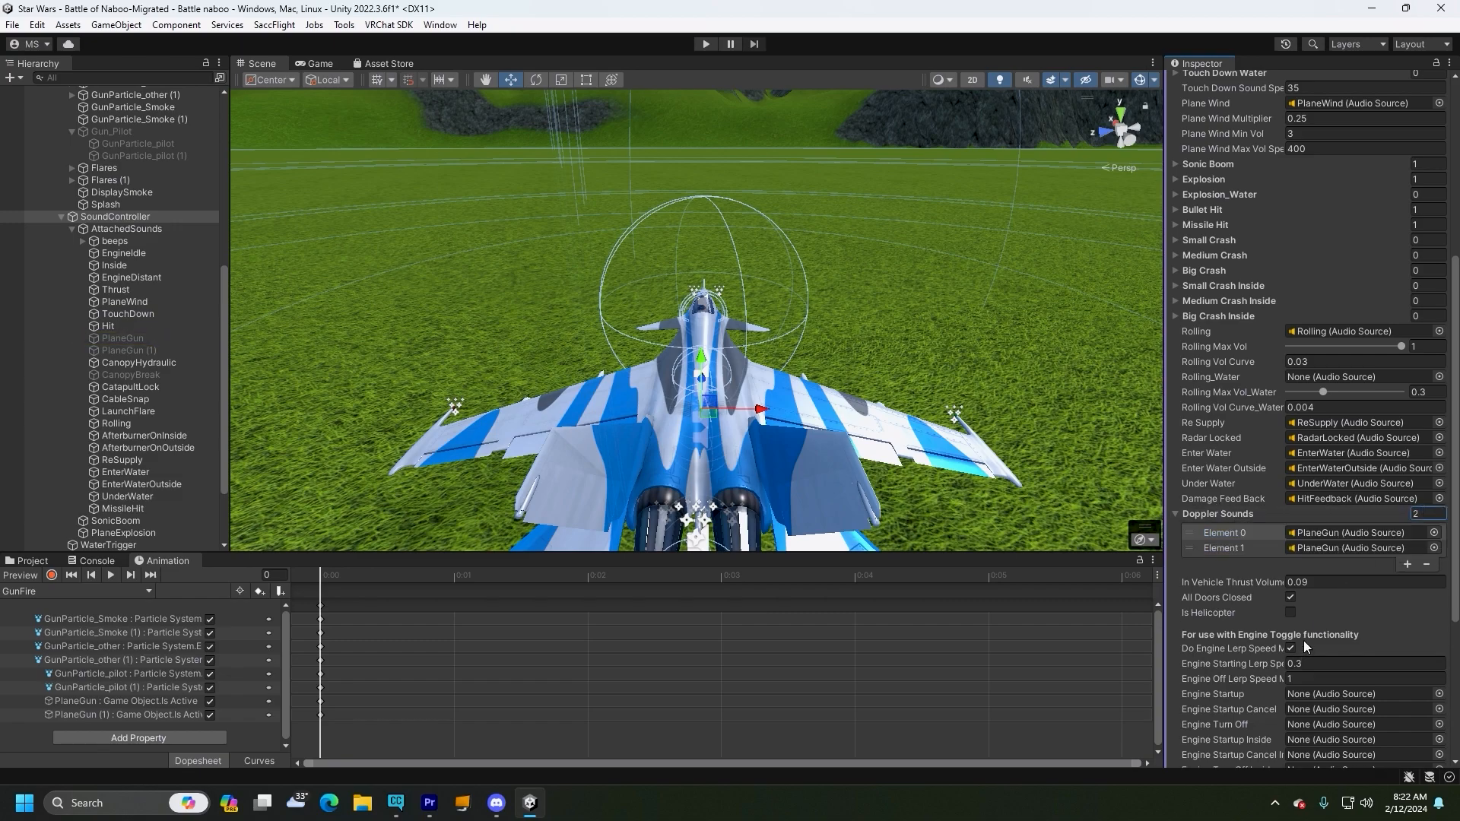
pyautogui.click(147, 350)
pyautogui.moveTo(146, 351); pyautogui.dragTo(1307, 550)
pyautogui.click(1316, 546)
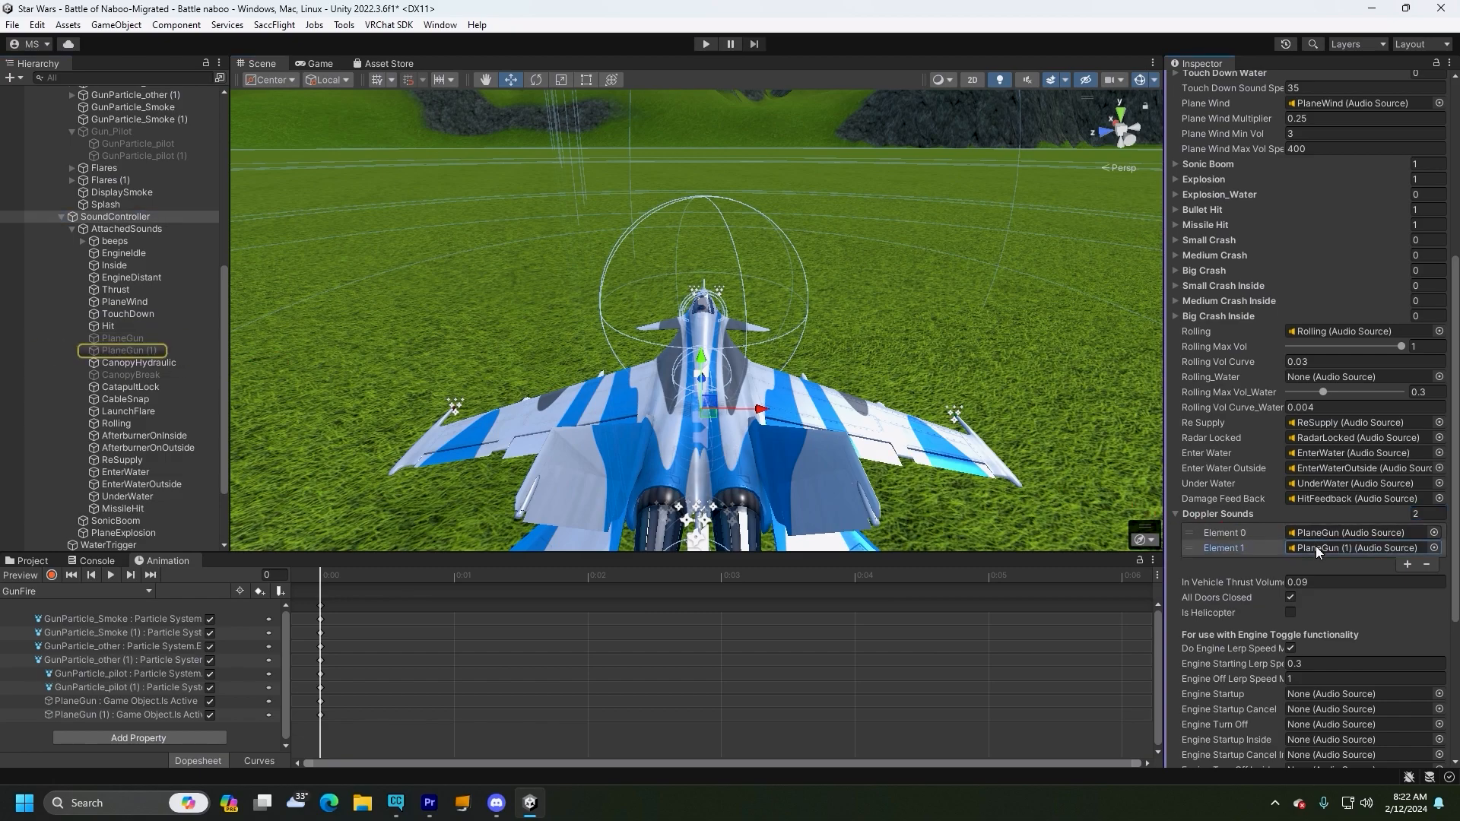
pyautogui.click(1313, 535)
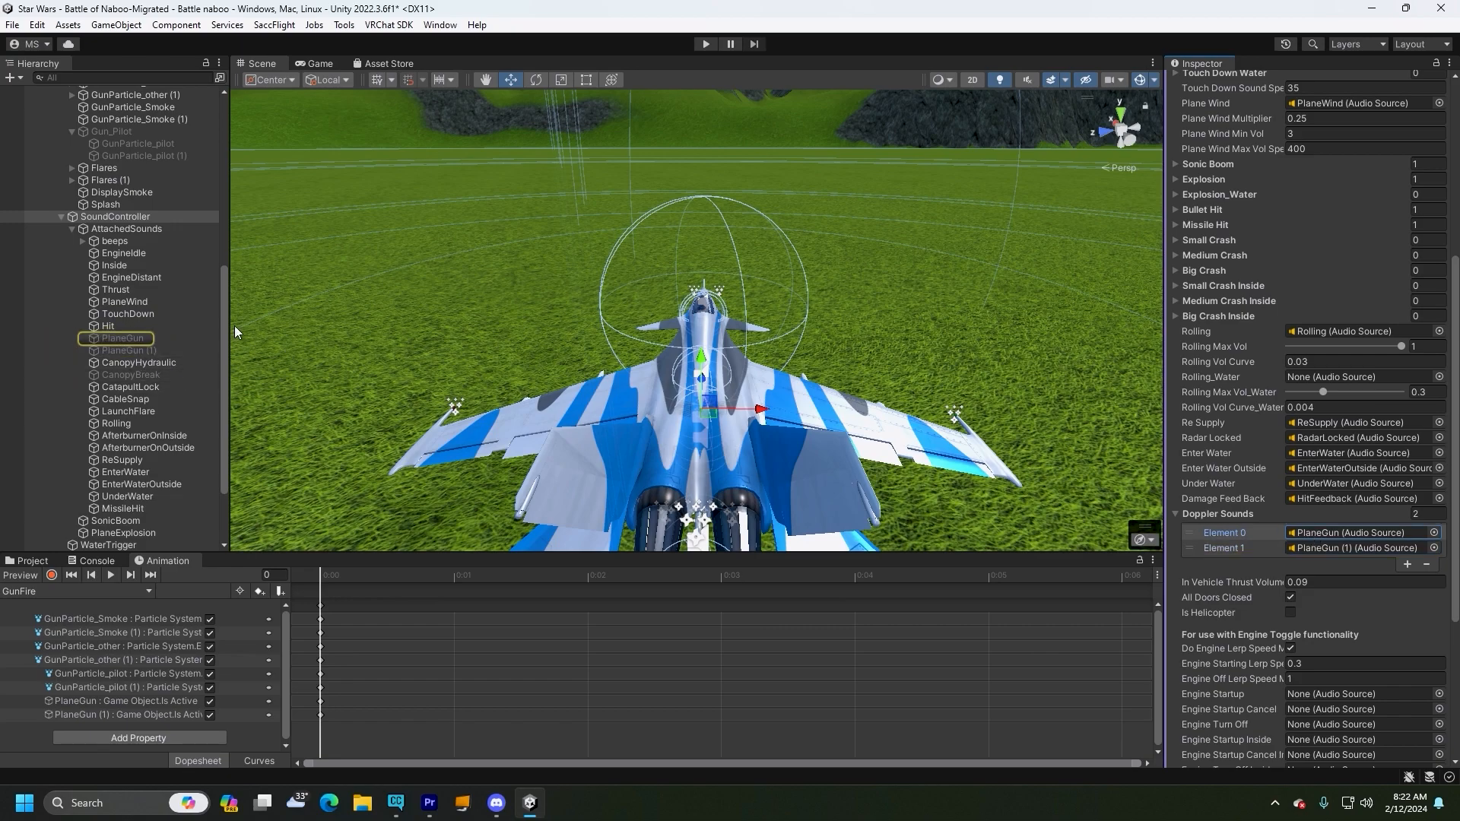
# - Collapse the SoundController hierarchy and save the scene
pyautogui.moveTo(225, 312); pyautogui.dragTo(222, 291)
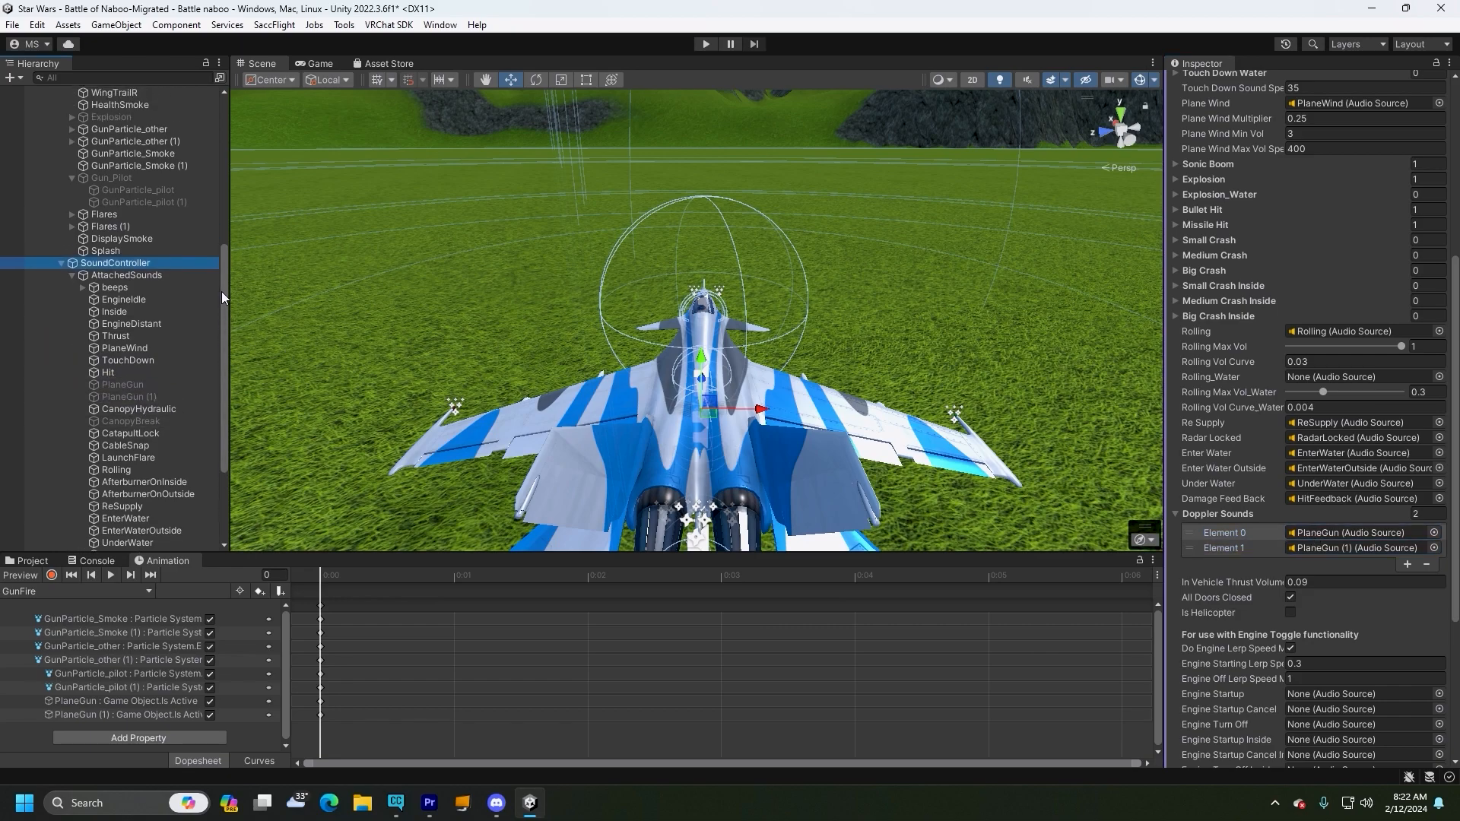
pyautogui.click(61, 268)
pyautogui.moveTo(225, 385); pyautogui.dragTo(235, 340)
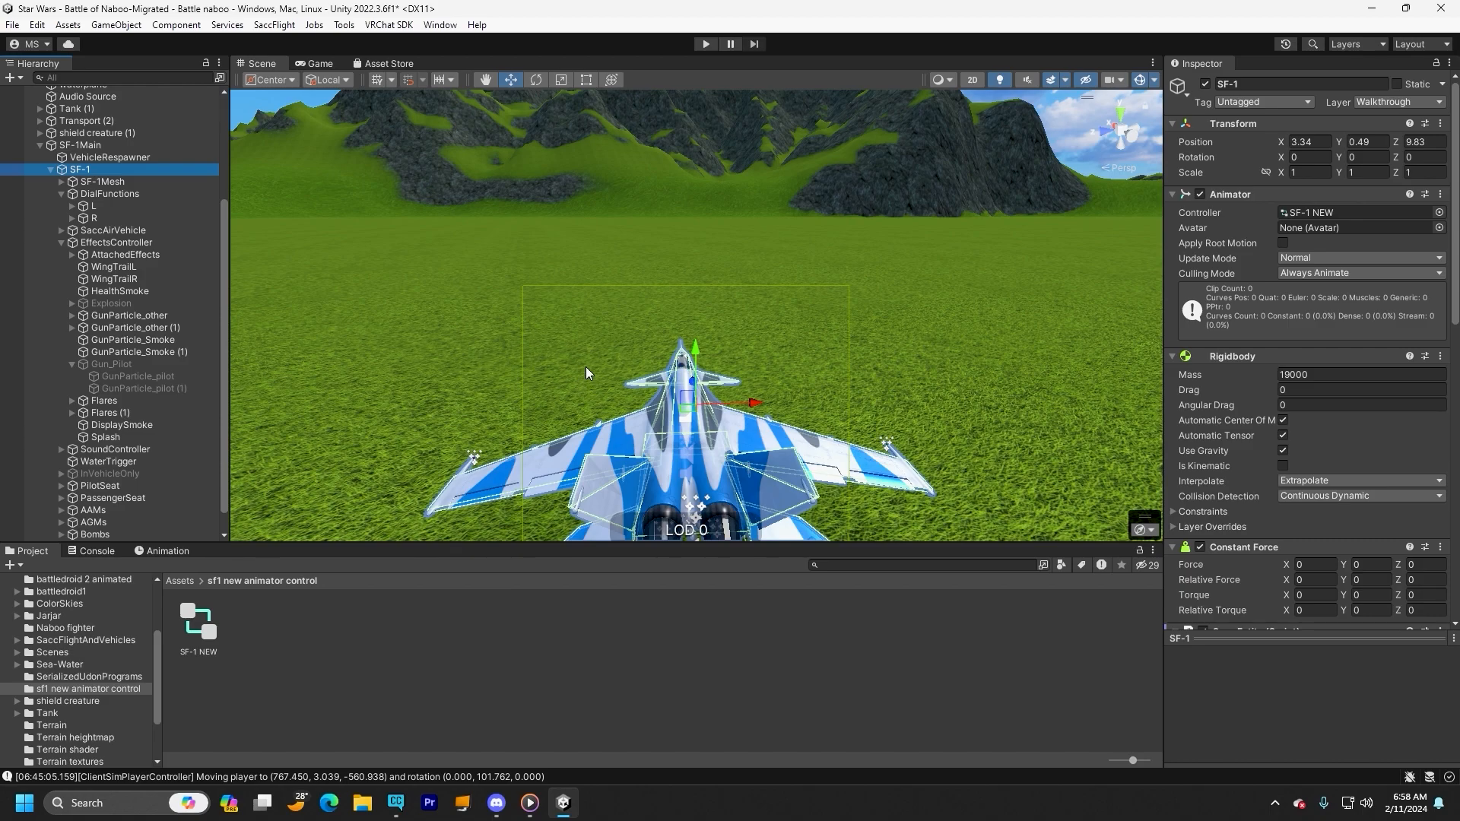
pyautogui.click(12, 24)
pyautogui.click(32, 102)
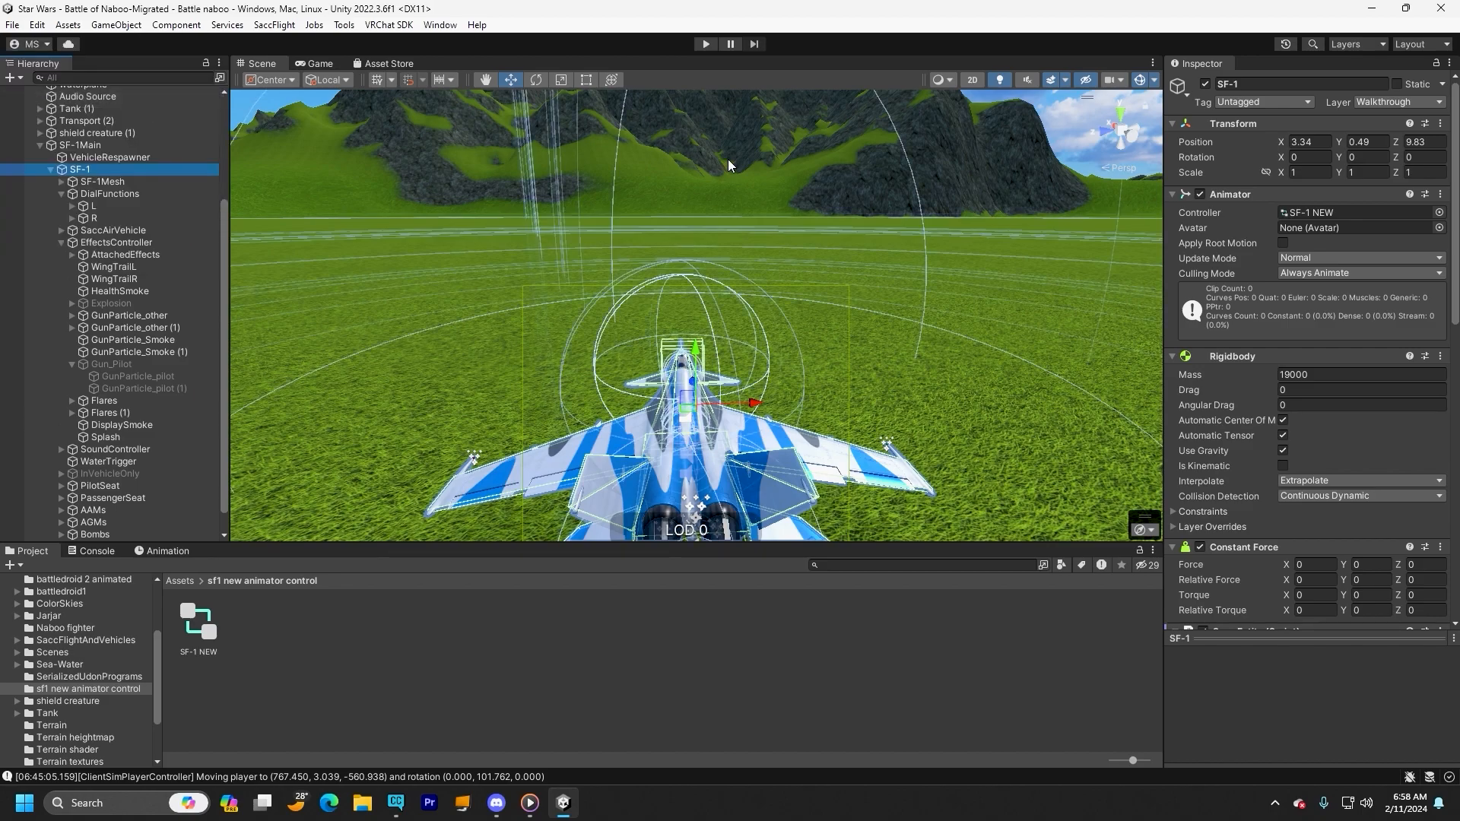
# - Enter Play mode, close the VRChat Client Simulator menu, and walk to the SF-1 to board its pilot seat
pyautogui.click(705, 44)
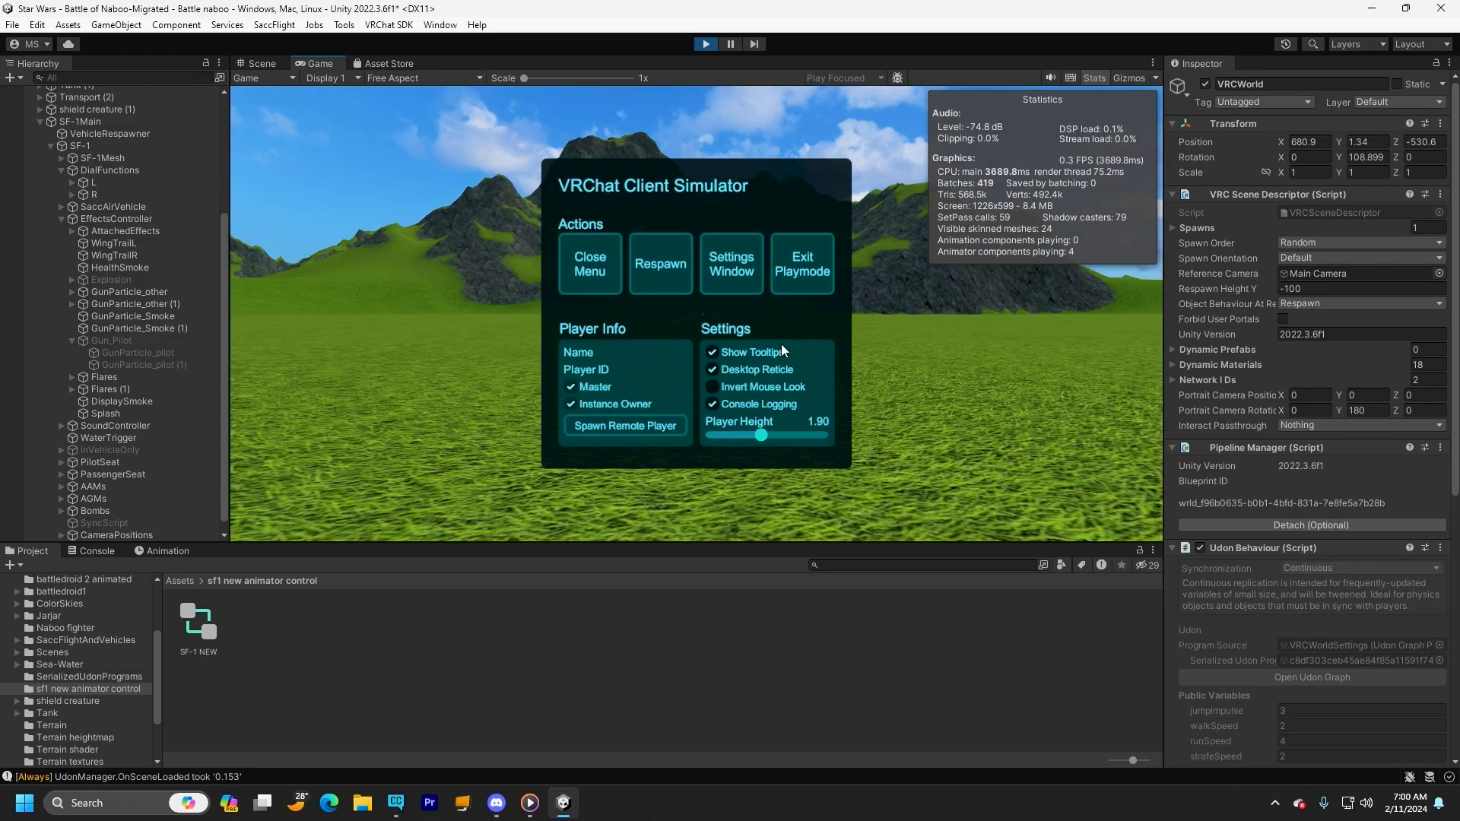
pyautogui.click(598, 262)
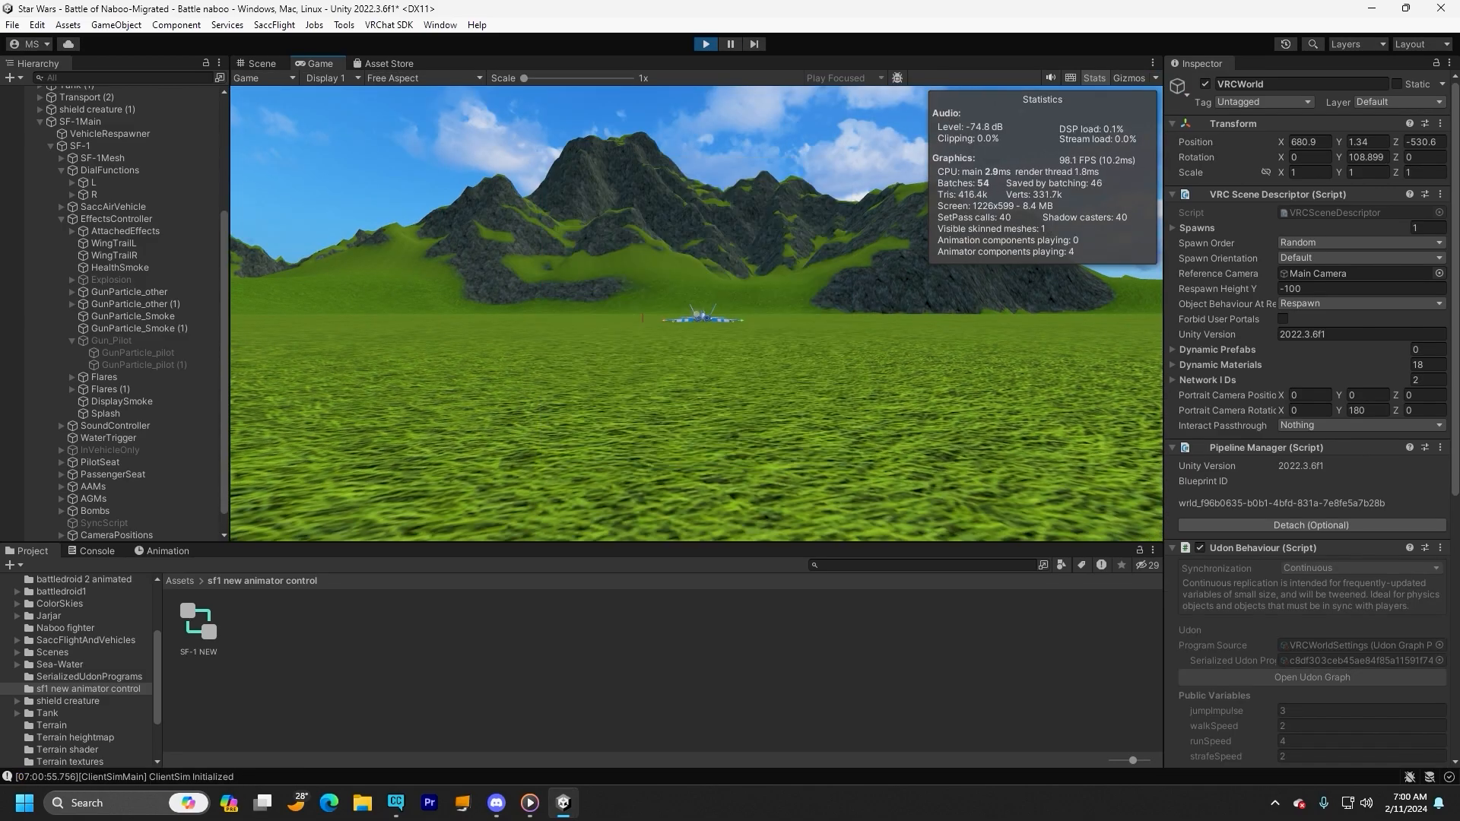
pyautogui.press('w')
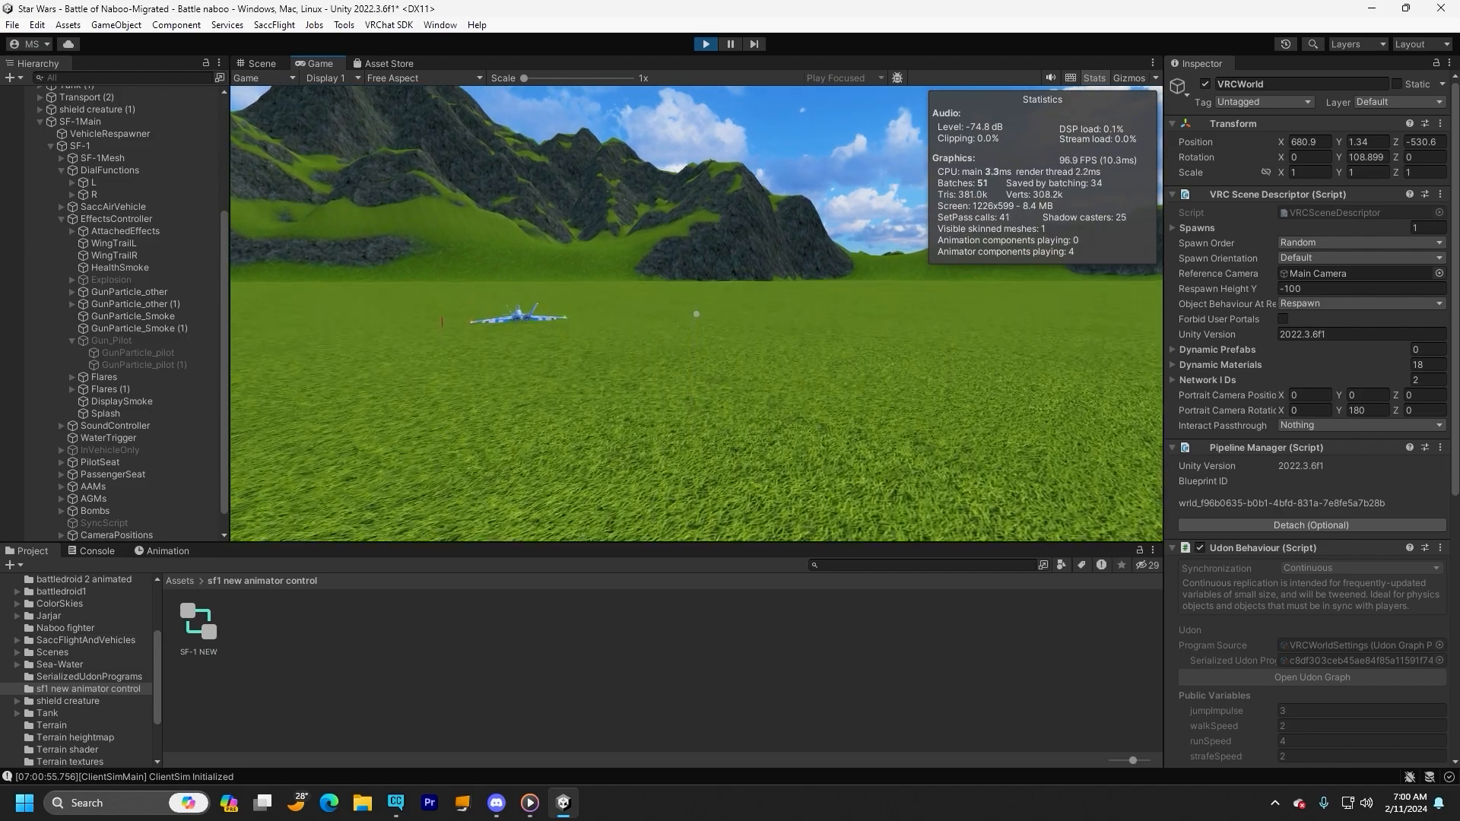
pyautogui.press('w')
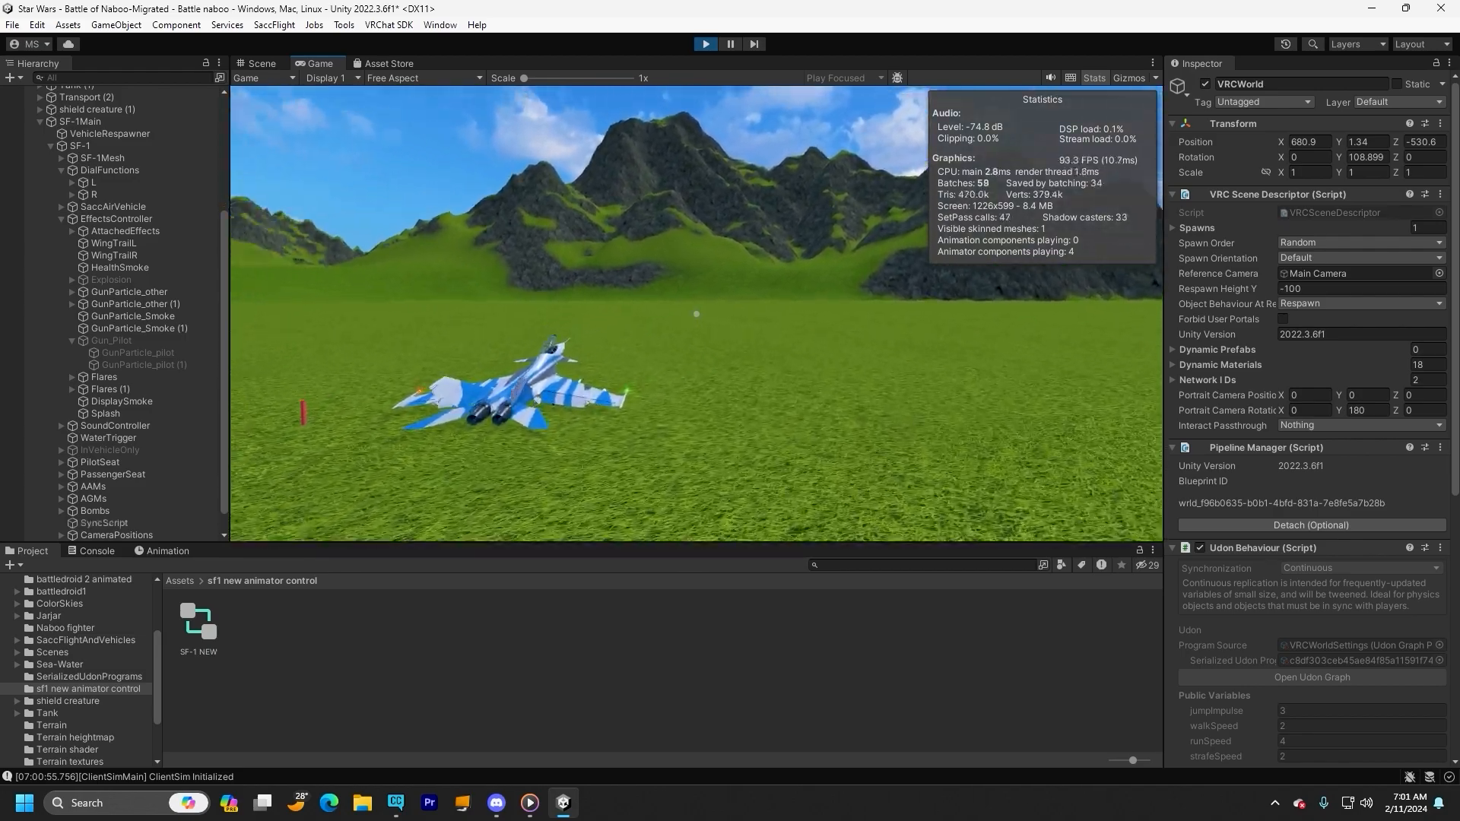
pyautogui.press('w')
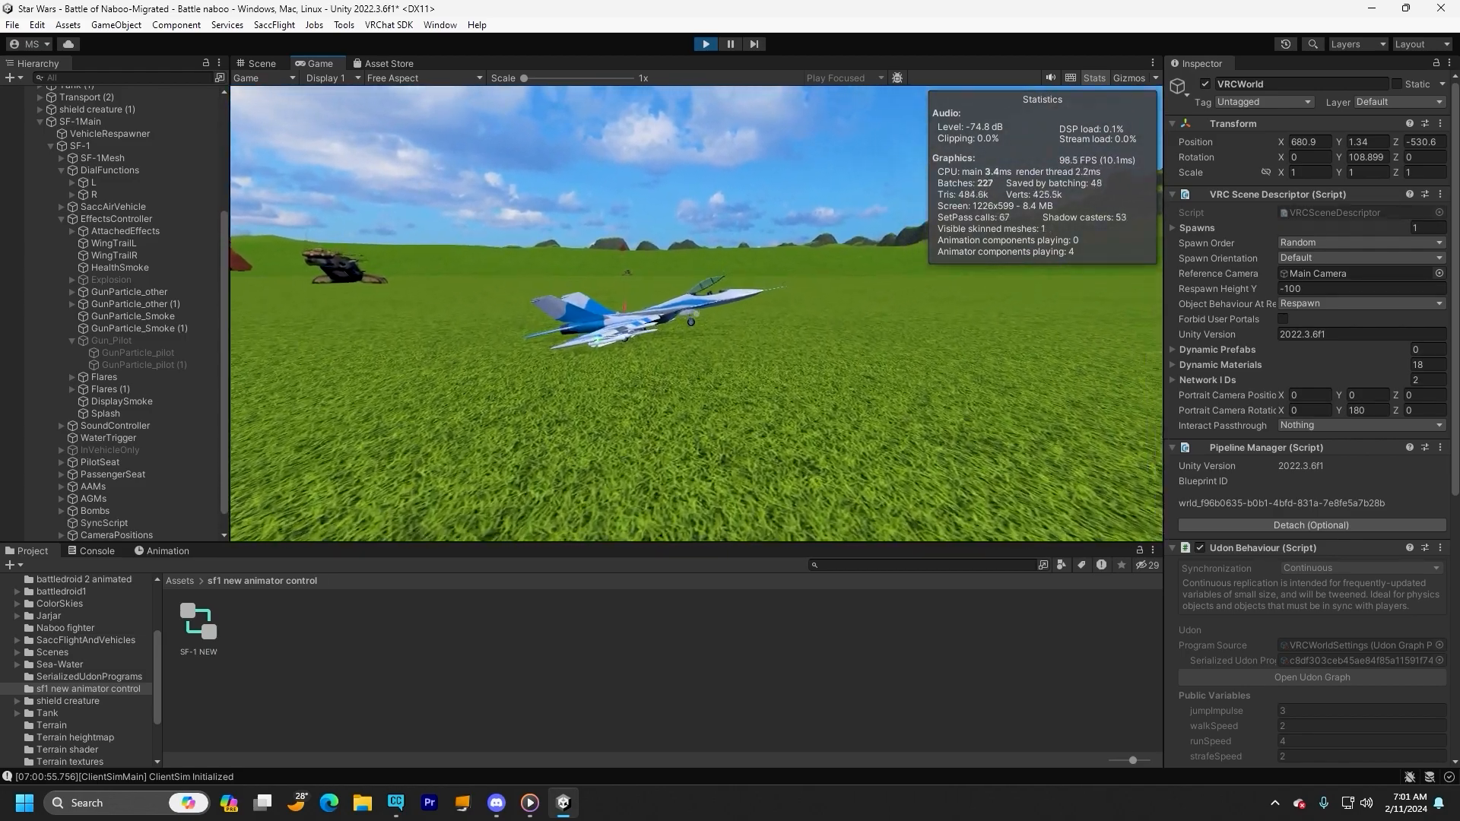
pyautogui.press('w')
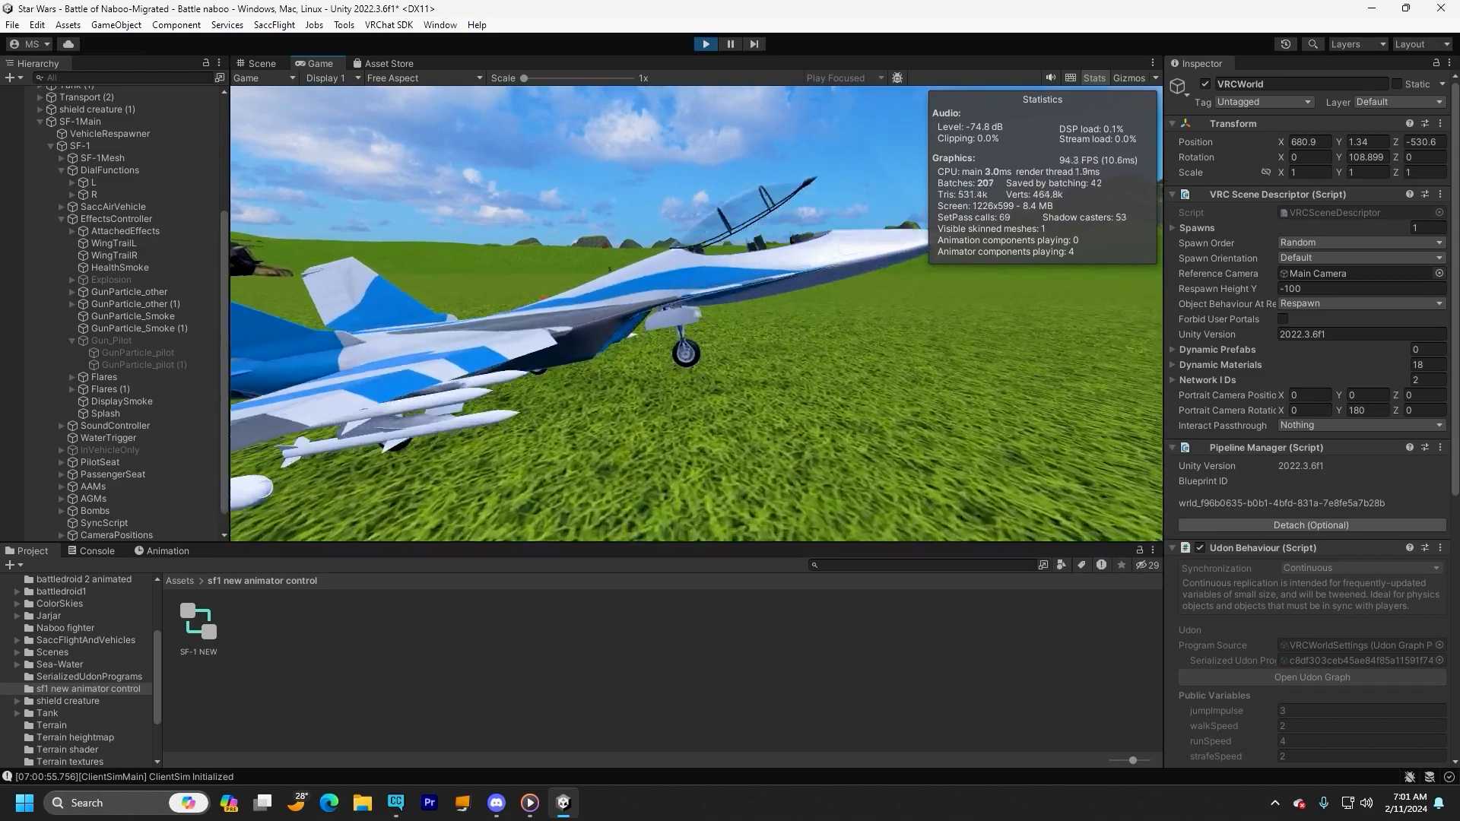
pyautogui.press('w')
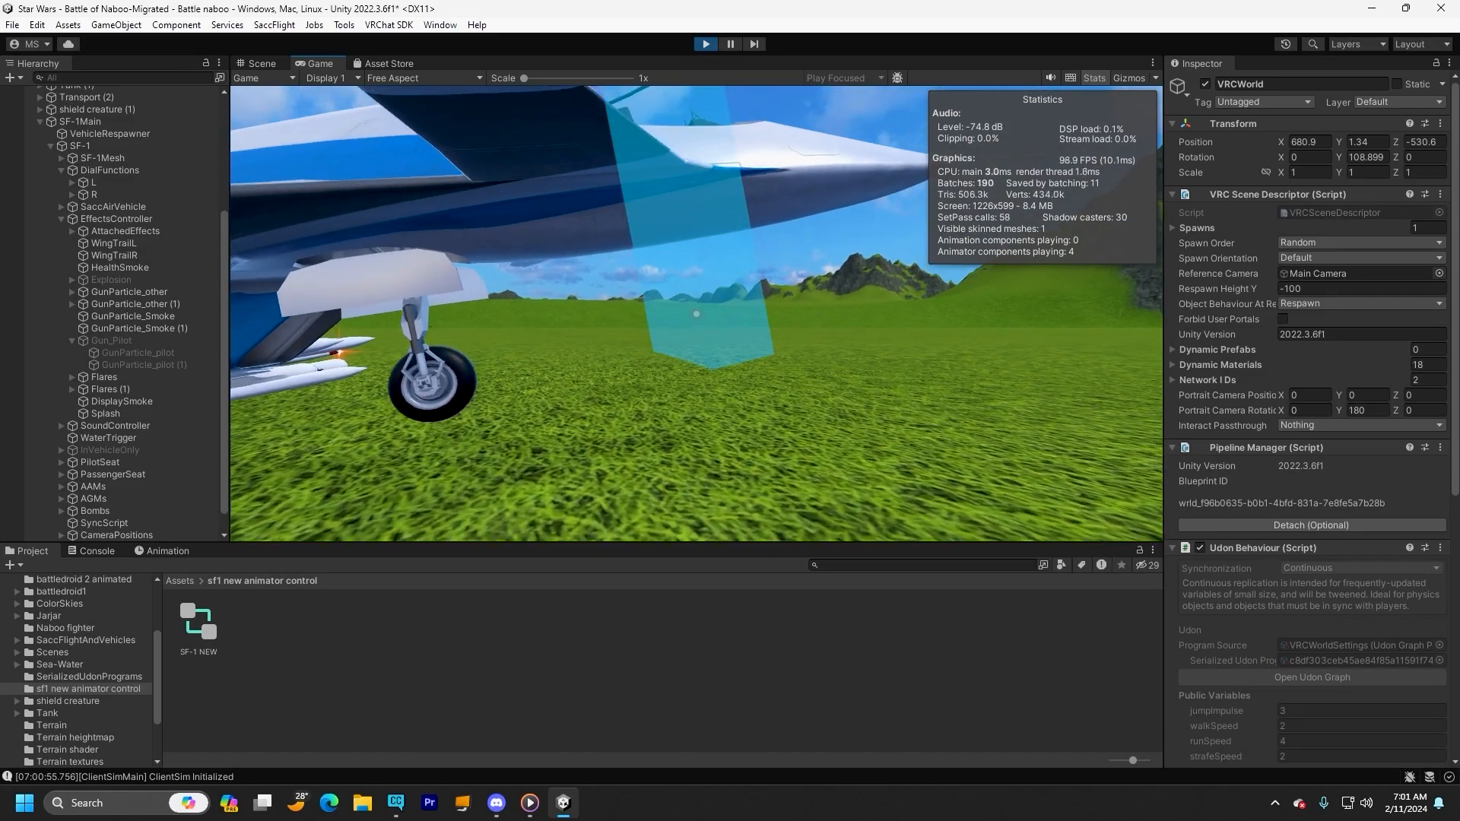
pyautogui.click(696, 313)
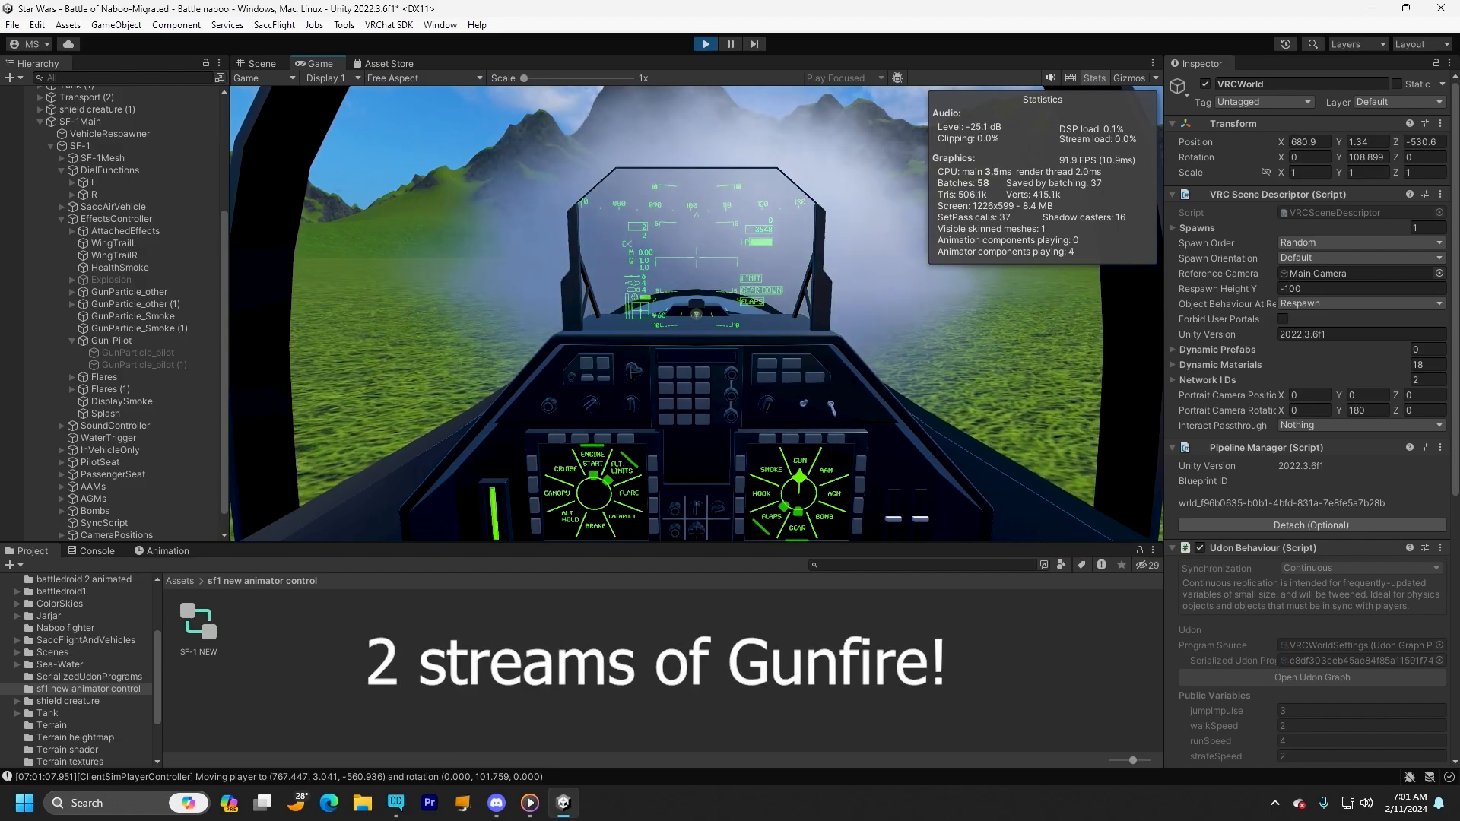
# - Fire the SF-1's gun in several bursts from the cockpit to test both streams, and exit Play mode
pyautogui.press('space')
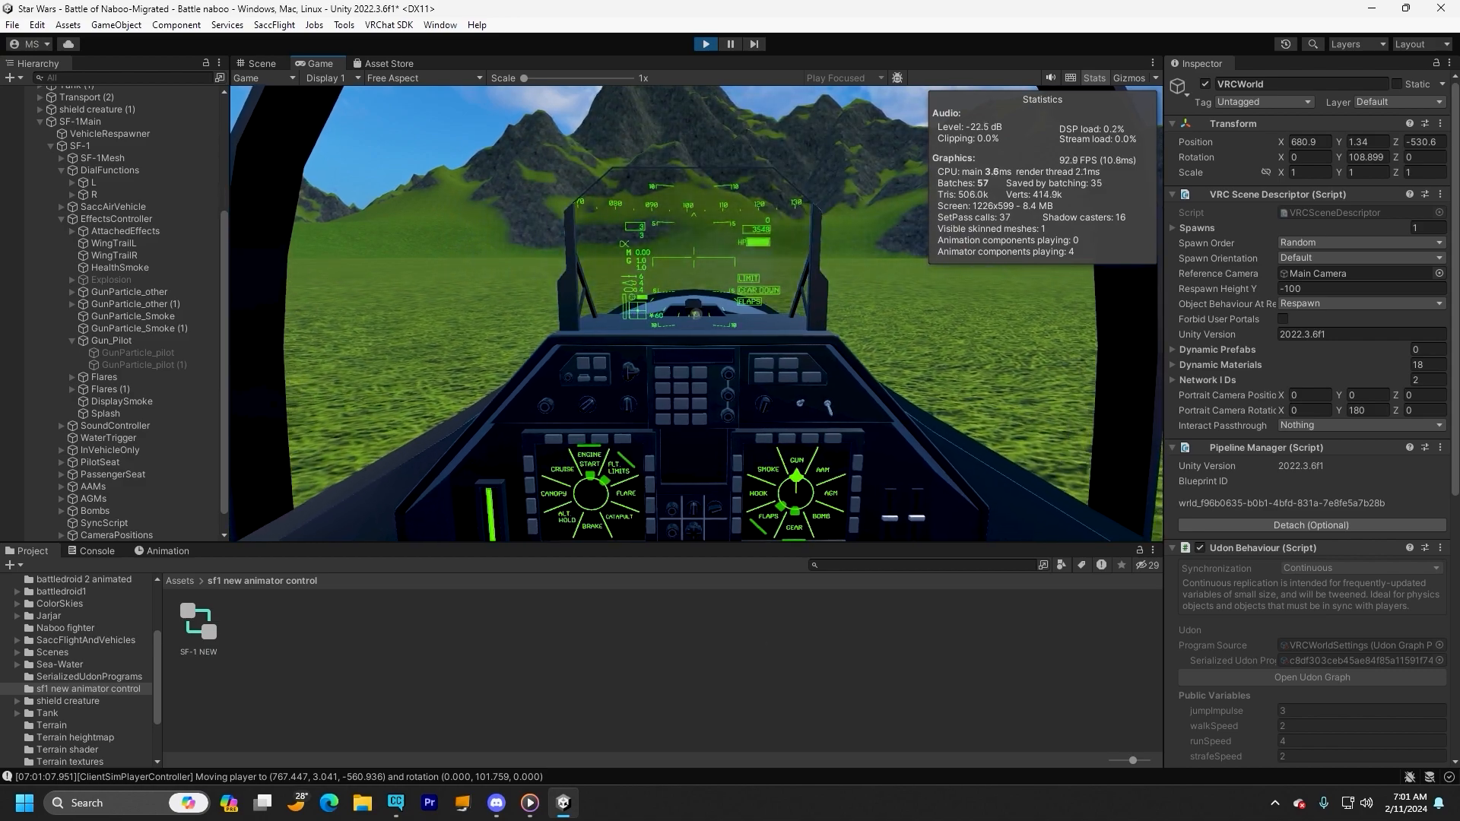
pyautogui.press('space')
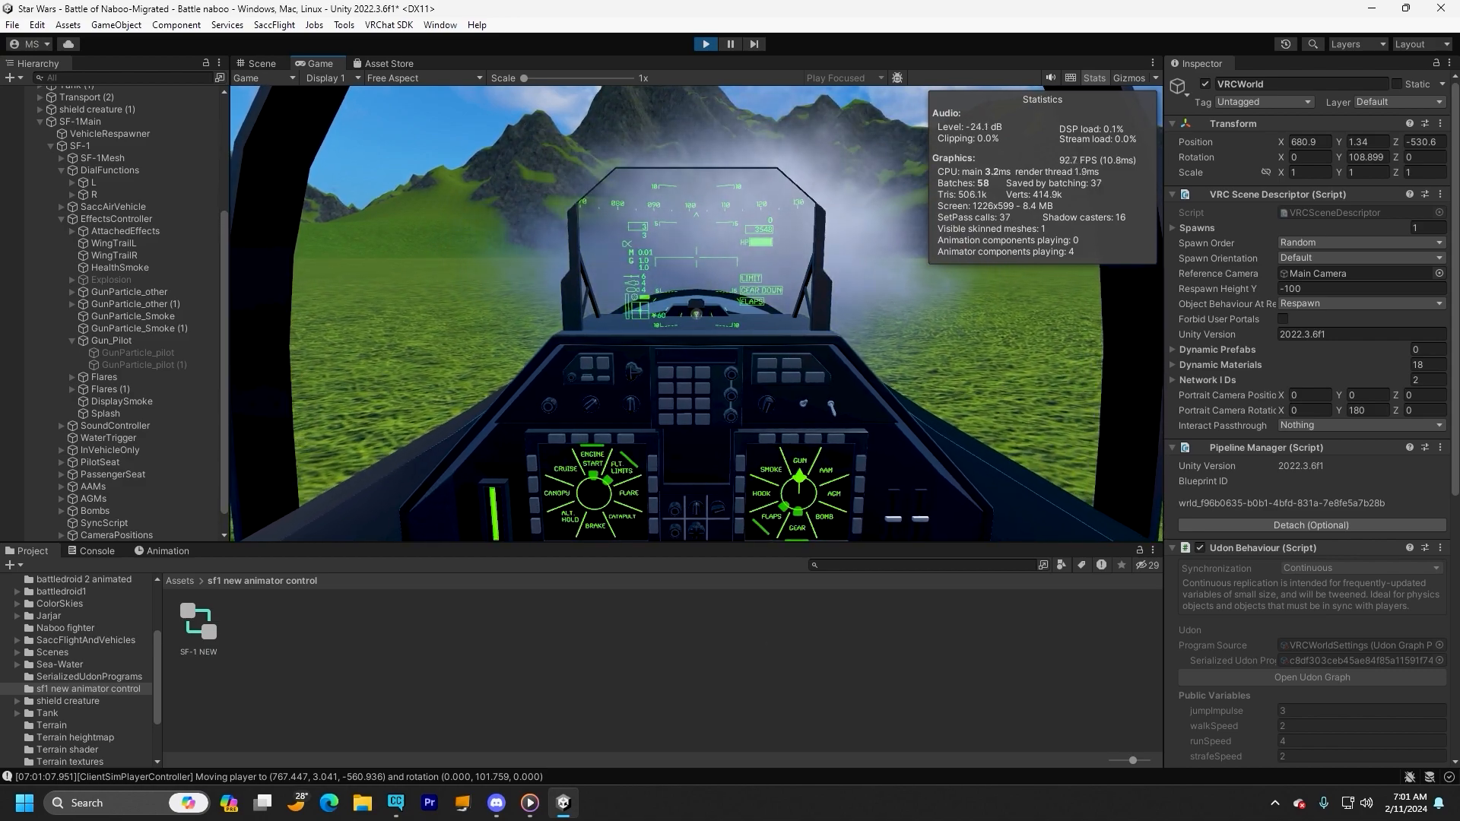
pyautogui.press('space')
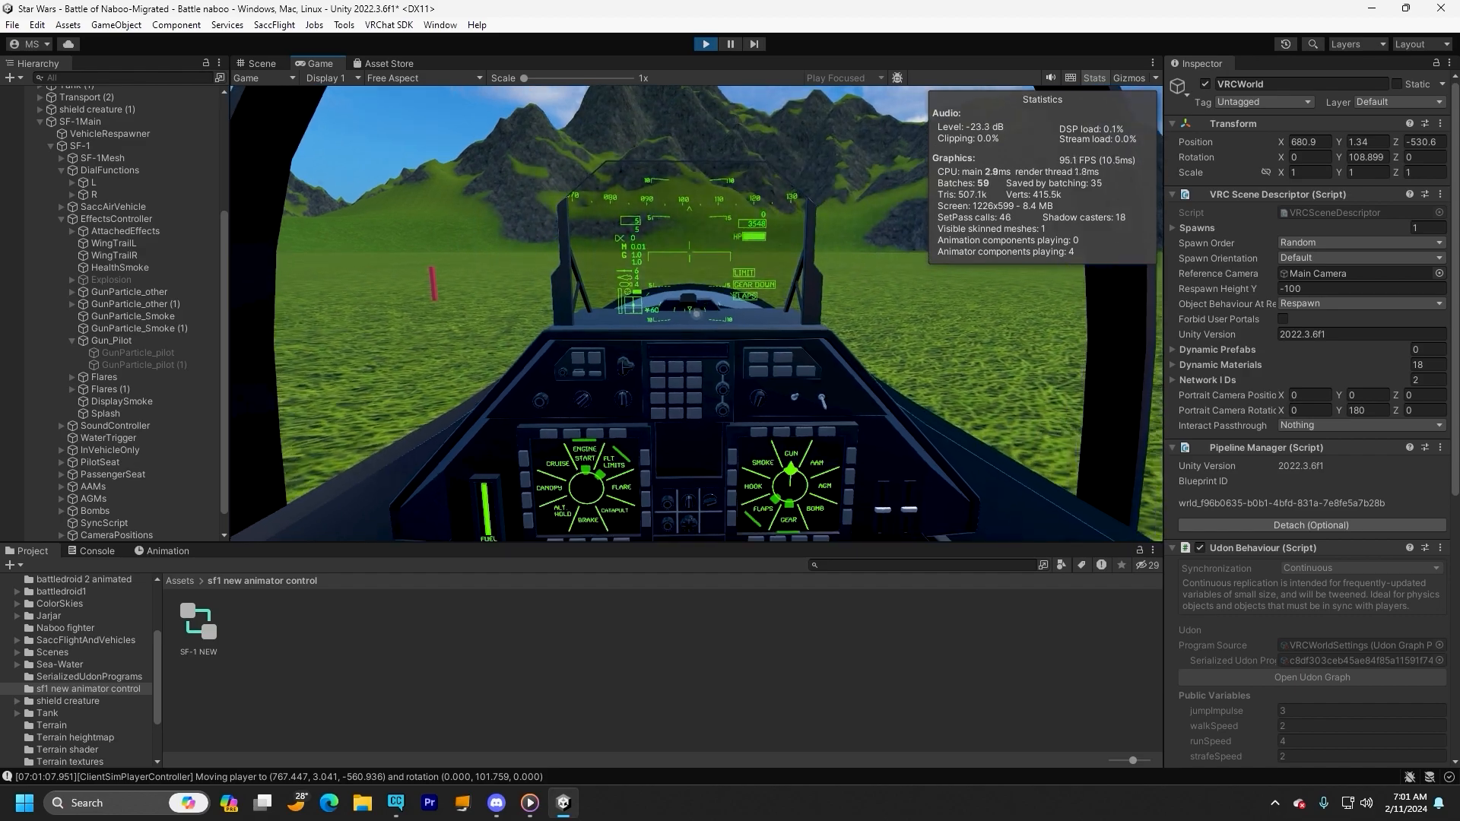
pyautogui.press('Escape')
pyautogui.click(811, 274)
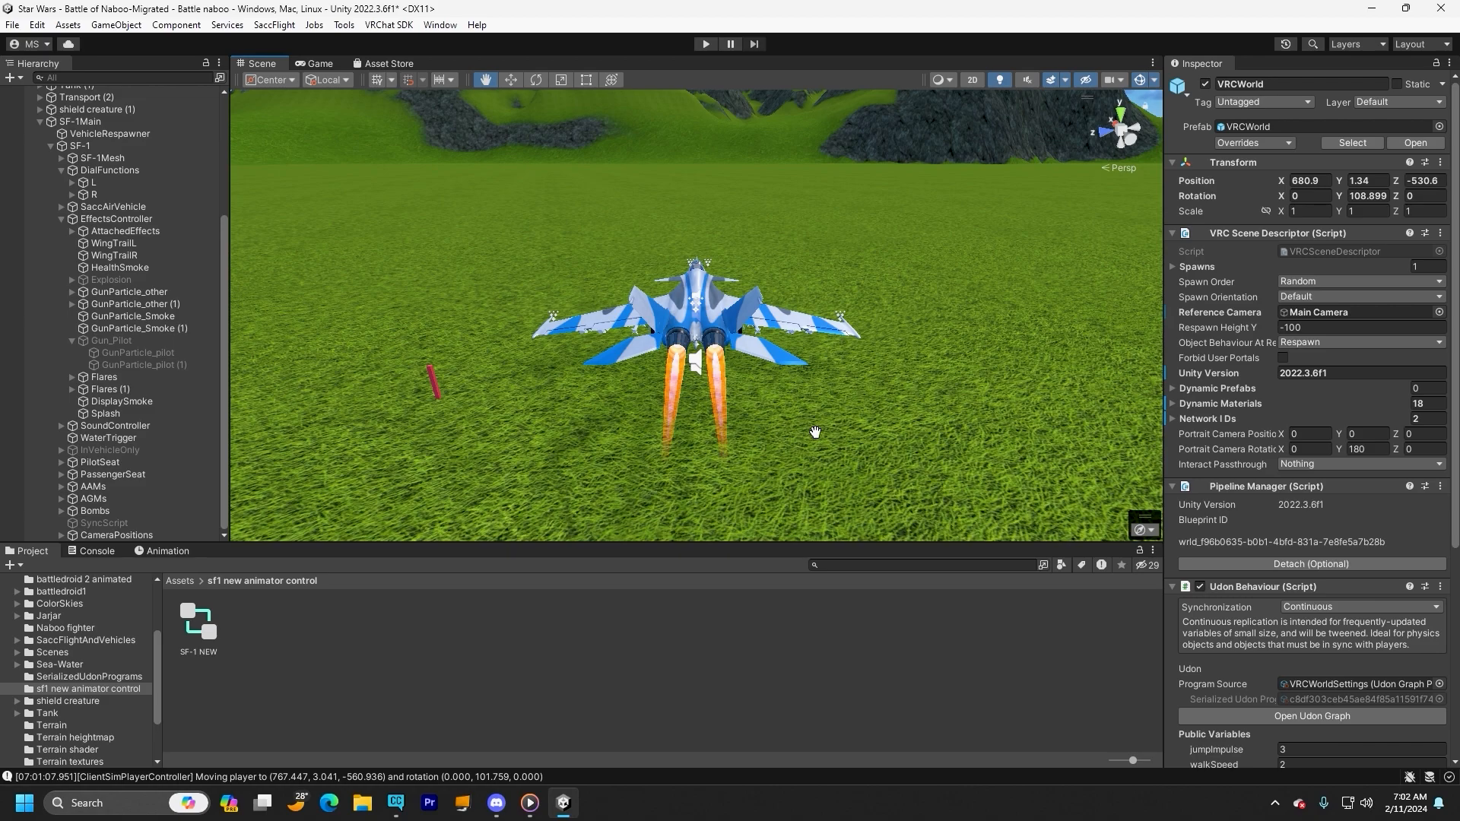
# - Show the particle system settings of GunParticle_other under EffectsController to check its Emission module
pyautogui.click(135, 292)
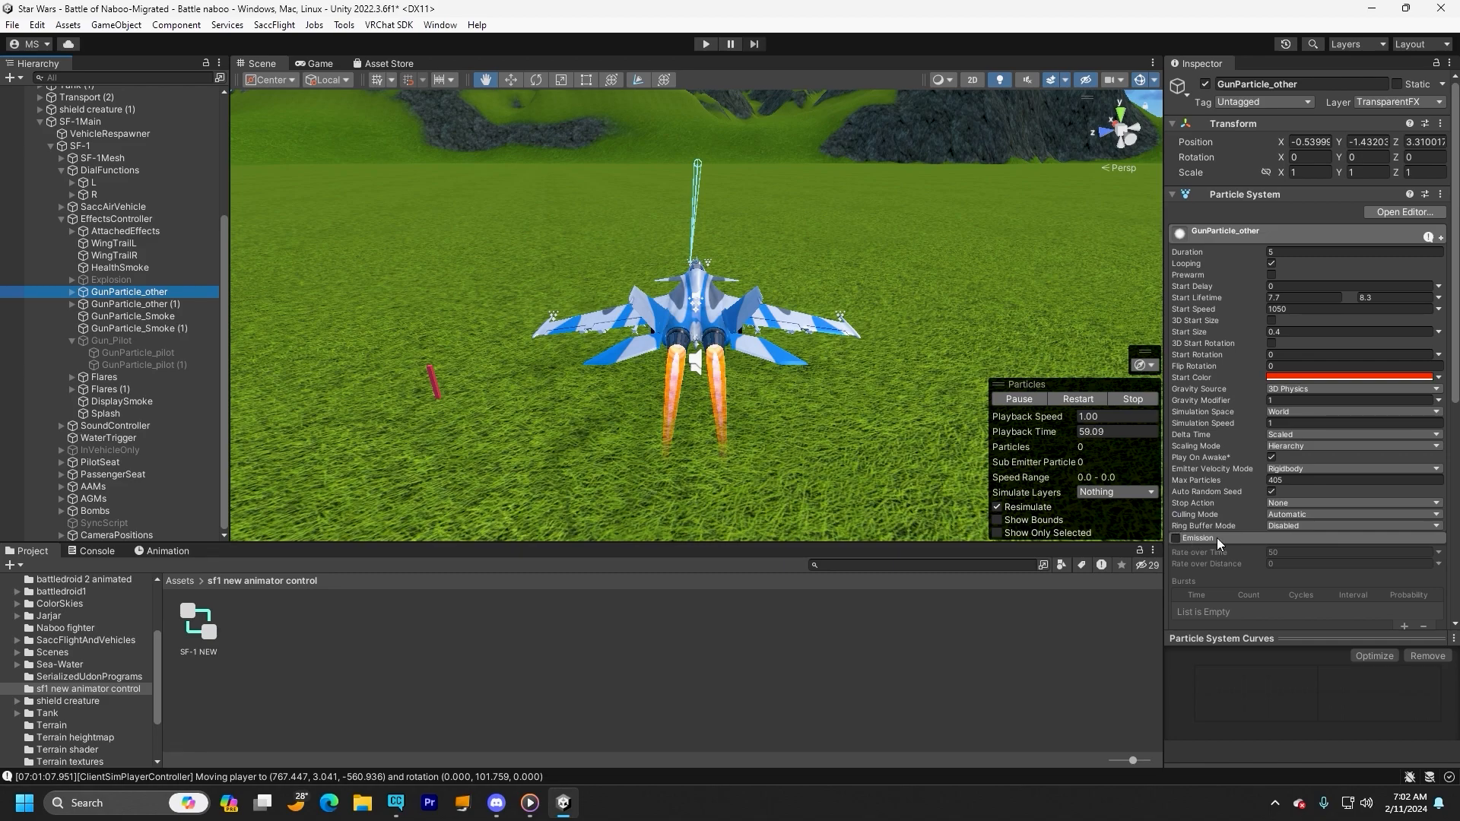